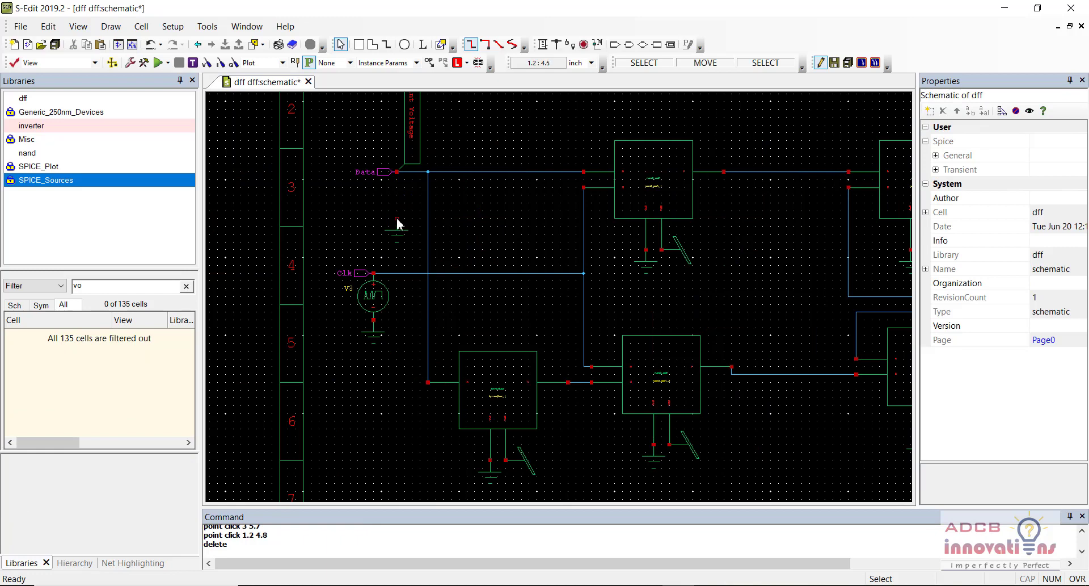
# Step: Delete the Data-net ground, the V3 clock source, its ground and the Data voltage probe
pyautogui.click(396, 225)
pyautogui.press('Delete')
pyautogui.click(373, 295)
pyautogui.press('Delete')
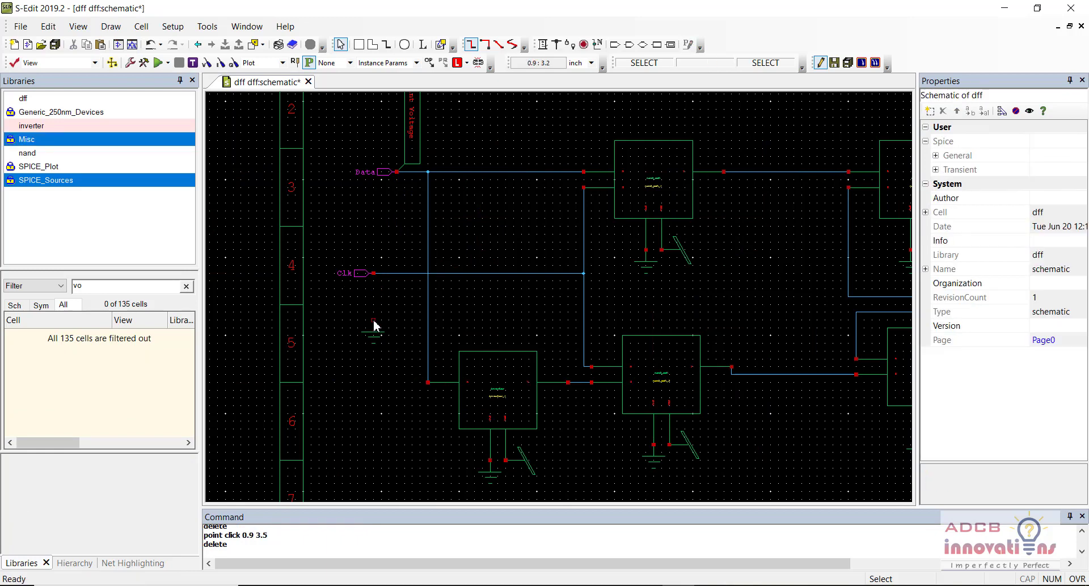
pyautogui.click(374, 326)
pyautogui.press('Delete')
pyautogui.click(412, 117)
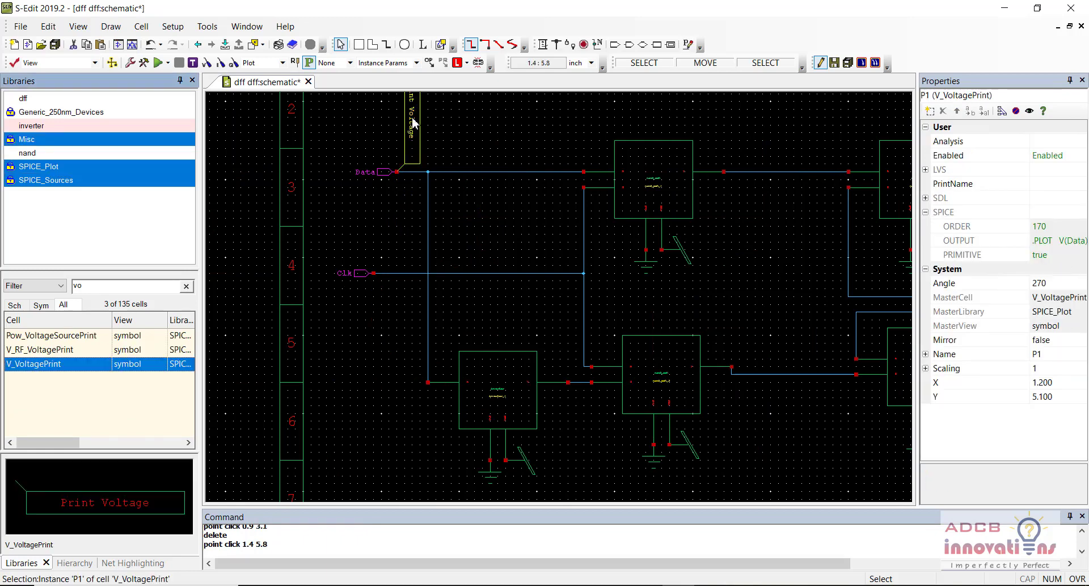
pyautogui.press('Delete')
# Step: Delete probe P2, the lower output probe, the output wire stub, and V1 with Vdd/Gnd
pyautogui.press('Right')
pyautogui.press('Right')
pyautogui.press('Right')
pyautogui.press('Right')
pyautogui.press('Right')
pyautogui.press('Right')
pyautogui.press('Right')
pyautogui.press('Right')
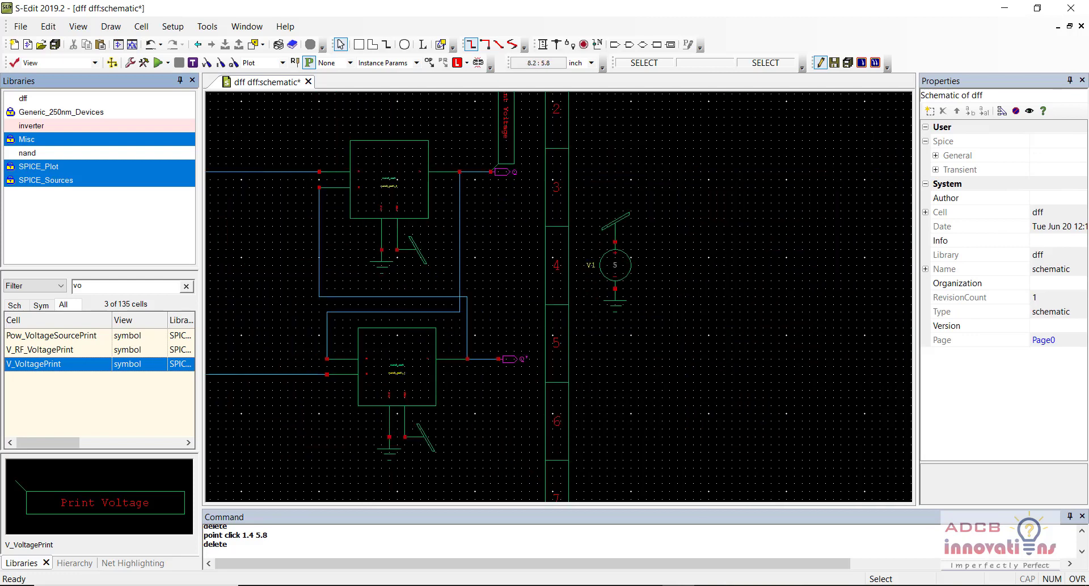
pyautogui.click(506, 134)
pyautogui.press('Delete')
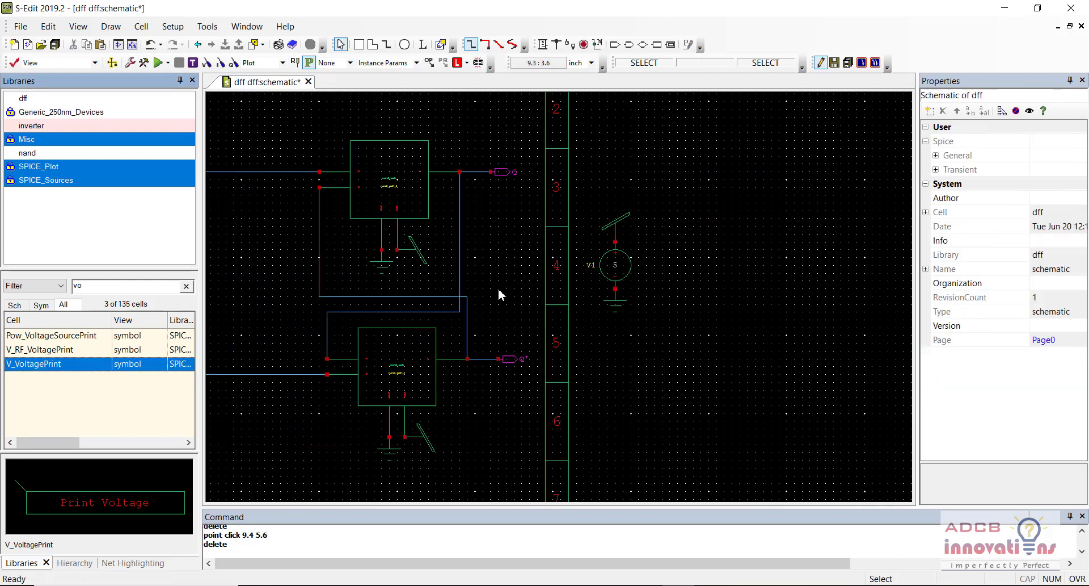
pyautogui.click(514, 359)
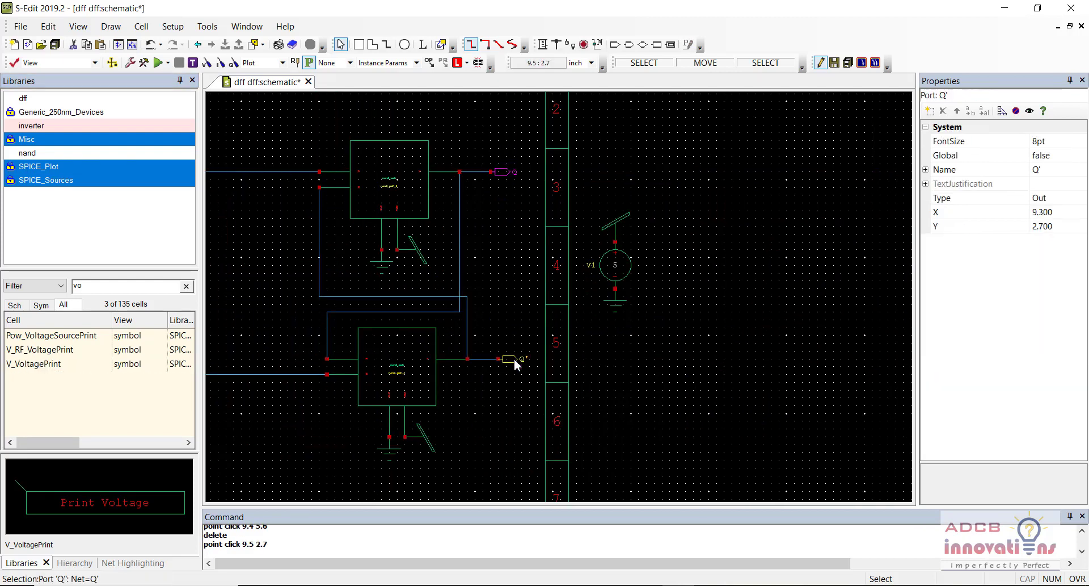
pyautogui.press('Delete')
pyautogui.click(491, 360)
pyautogui.press('Delete')
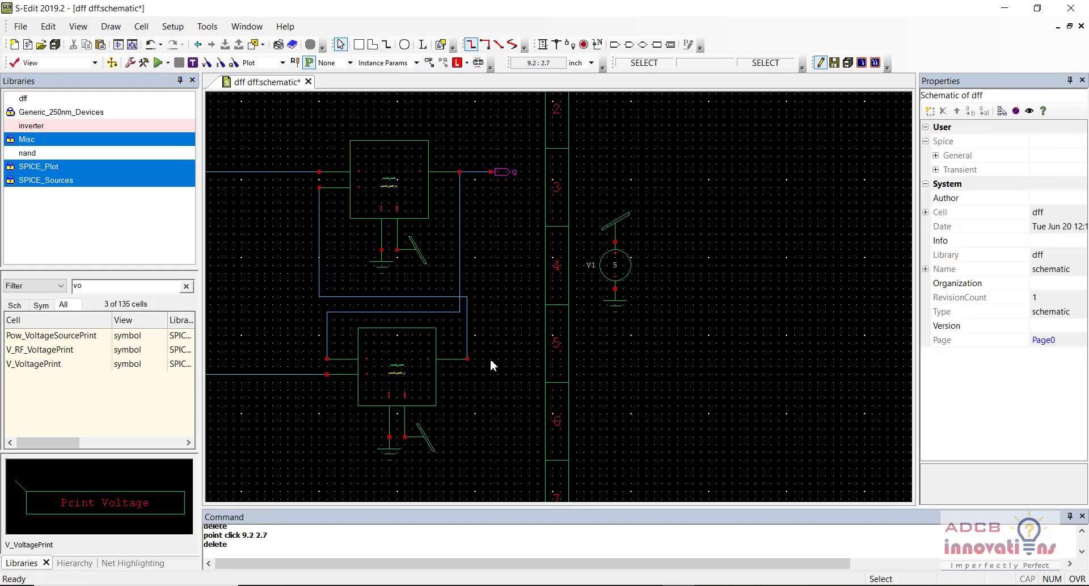
pyautogui.moveTo(655, 202); pyautogui.dragTo(573, 354)
pyautogui.press('Delete')
# Step: Bring the whole flip-flop chain back into view and save the cleaned dff schematic
pyautogui.press('Left')
pyautogui.press('Left')
pyautogui.press('Left')
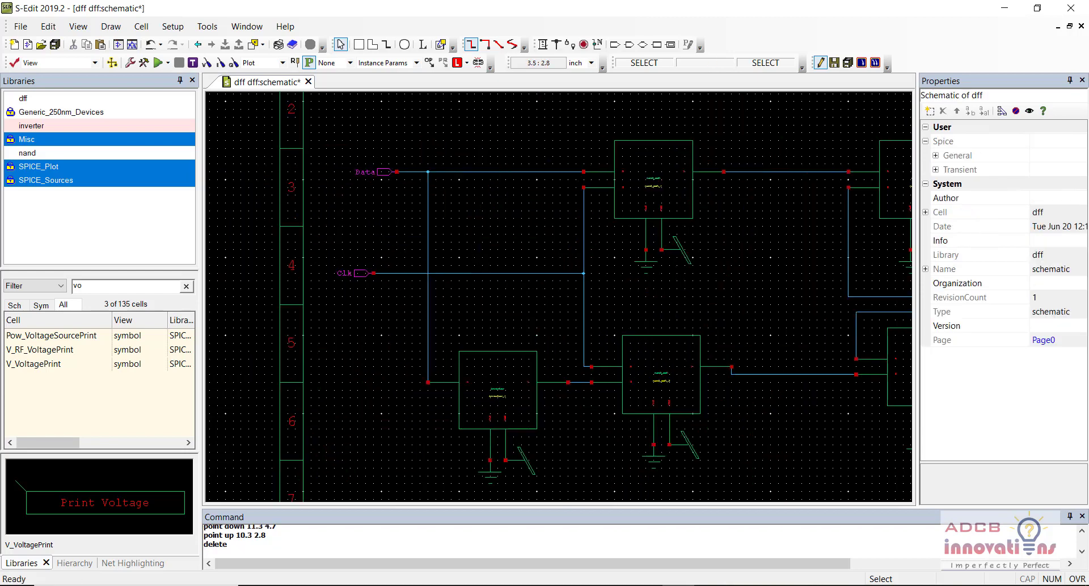
pyautogui.press('Up')
pyautogui.press('Right')
pyautogui.press('Up')
pyautogui.press('Left')
pyautogui.press('Left')
pyautogui.press('Down')
pyautogui.press('Right')
pyautogui.press('Down')
pyautogui.press('Right')
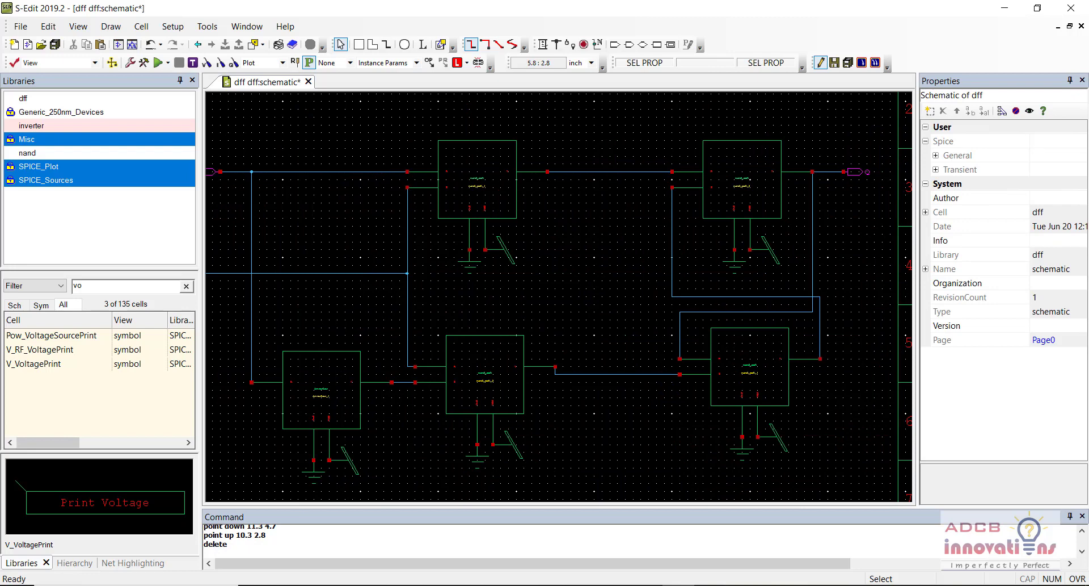
pyautogui.hotkey('ctrl', 's')
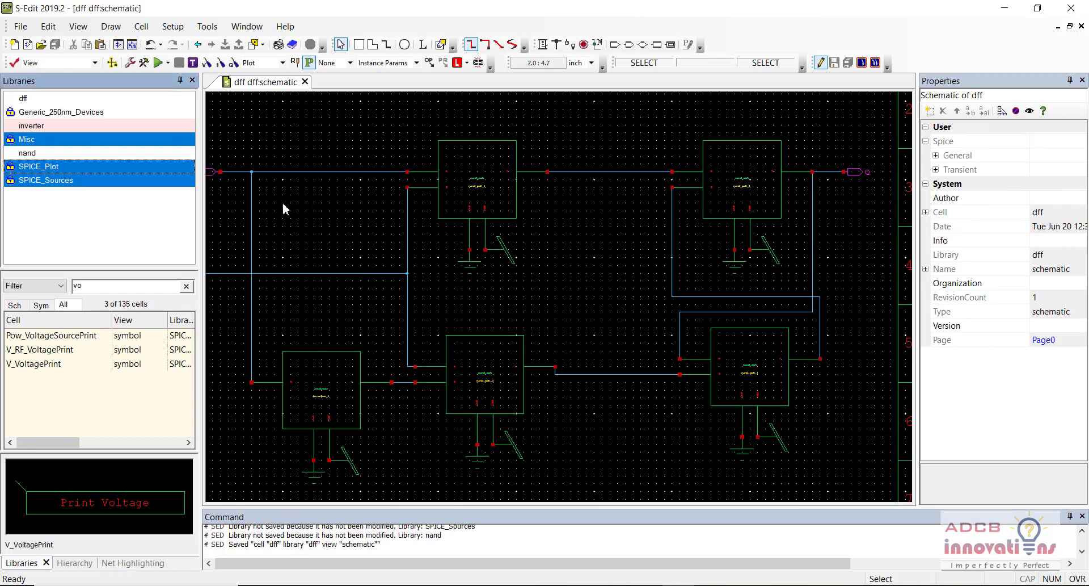
pyautogui.click(131, 221)
# Step: Generate the dff symbol with Clk, Data, Q, Gnd and Vdd pins, replacing any existing one, and save it
pyautogui.click(142, 26)
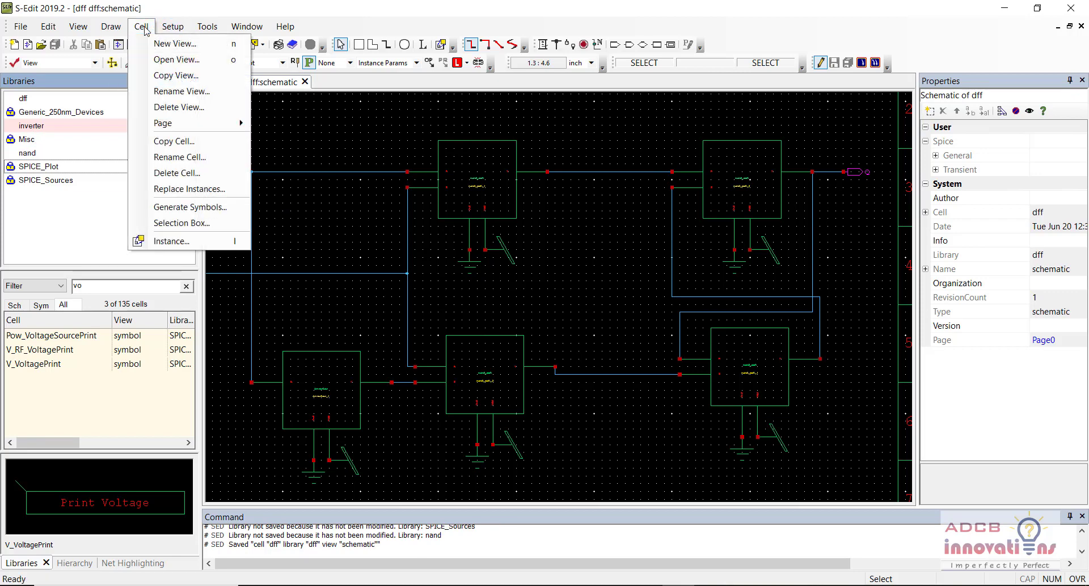
pyautogui.click(193, 207)
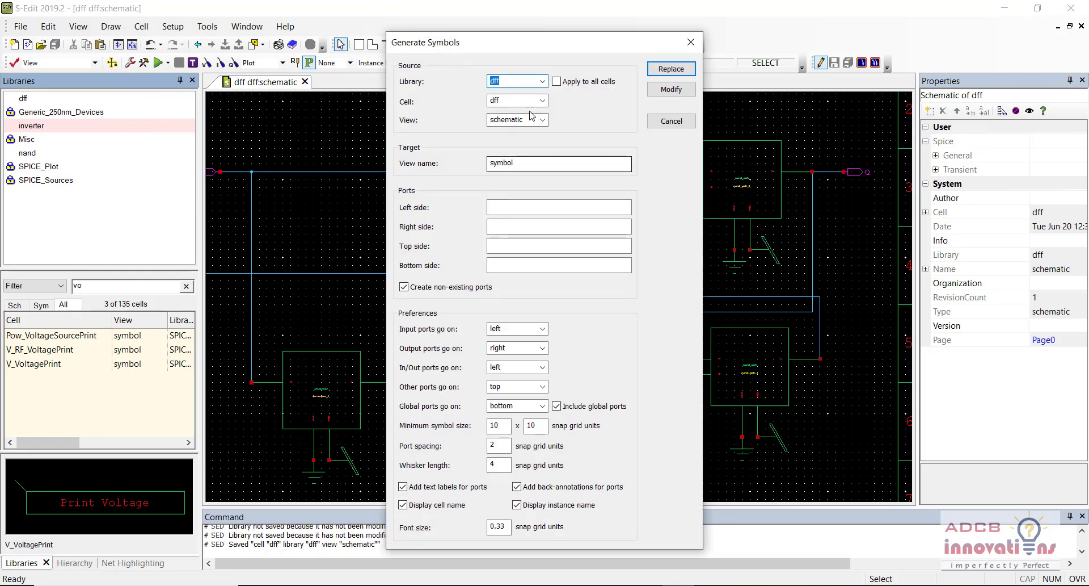
pyautogui.click(670, 70)
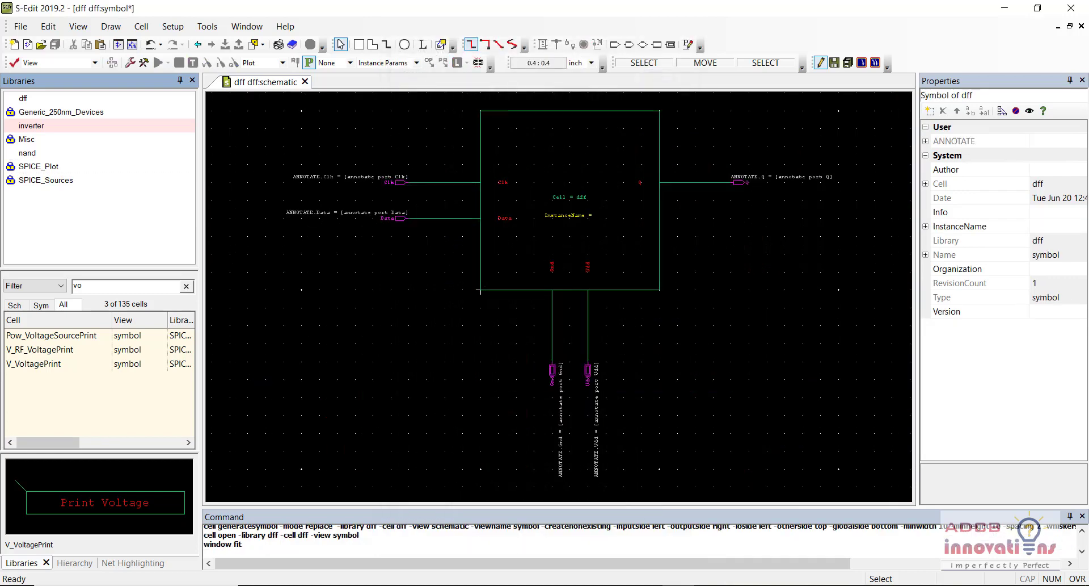
pyautogui.hotkey('ctrl', 's')
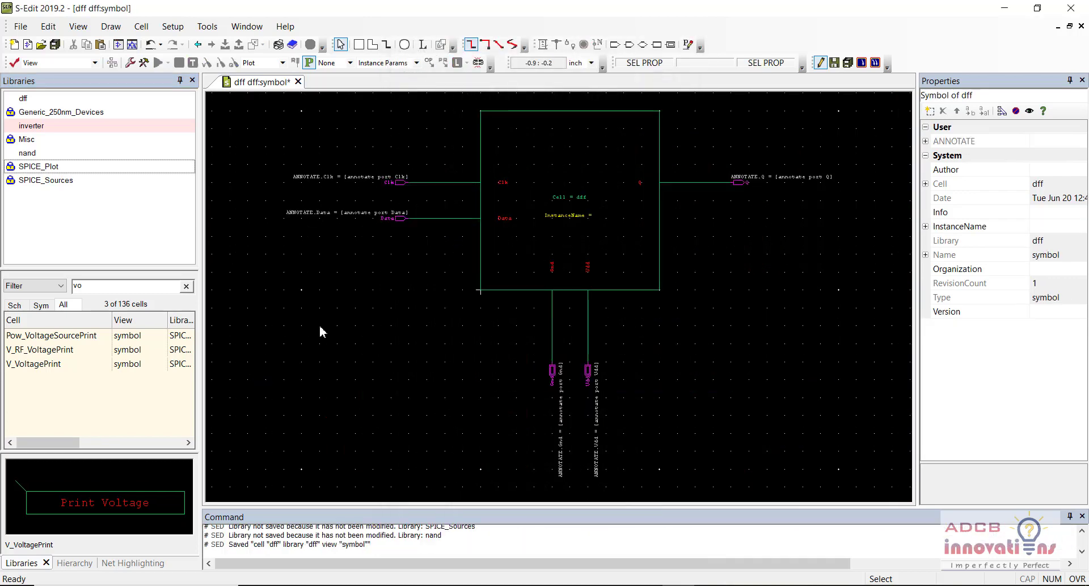
# Step: Create a schematic-type view for a new cell named dff_sym in the dff library
pyautogui.click(141, 26)
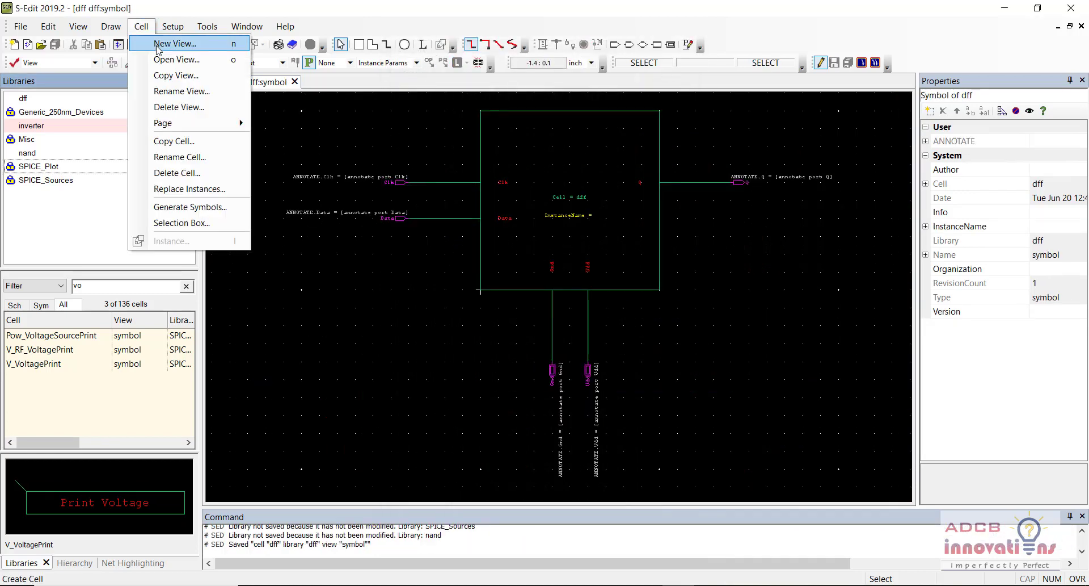
pyautogui.press('Escape')
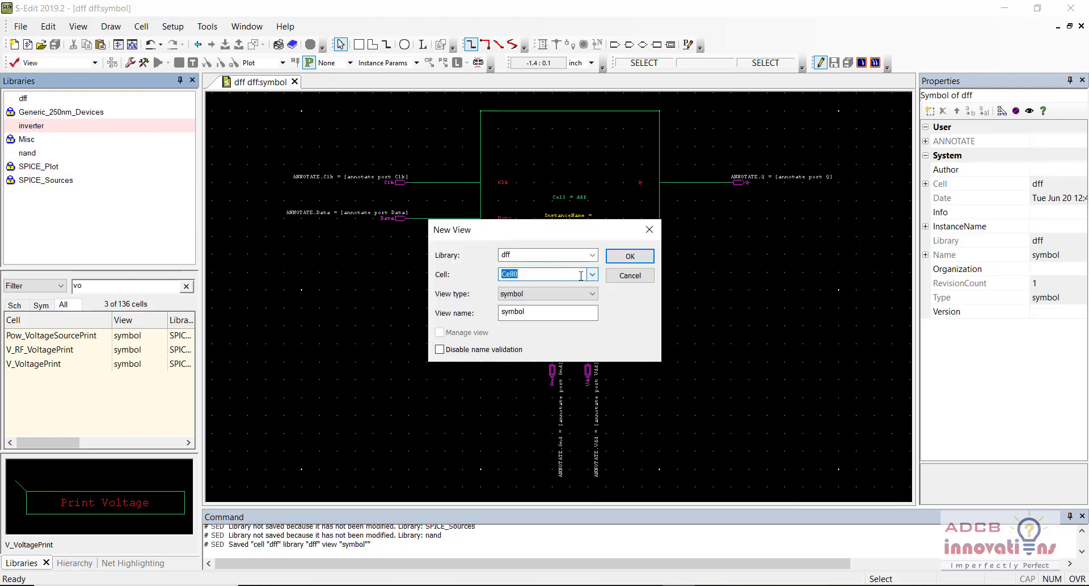
pyautogui.click(568, 272)
pyautogui.write('dff')
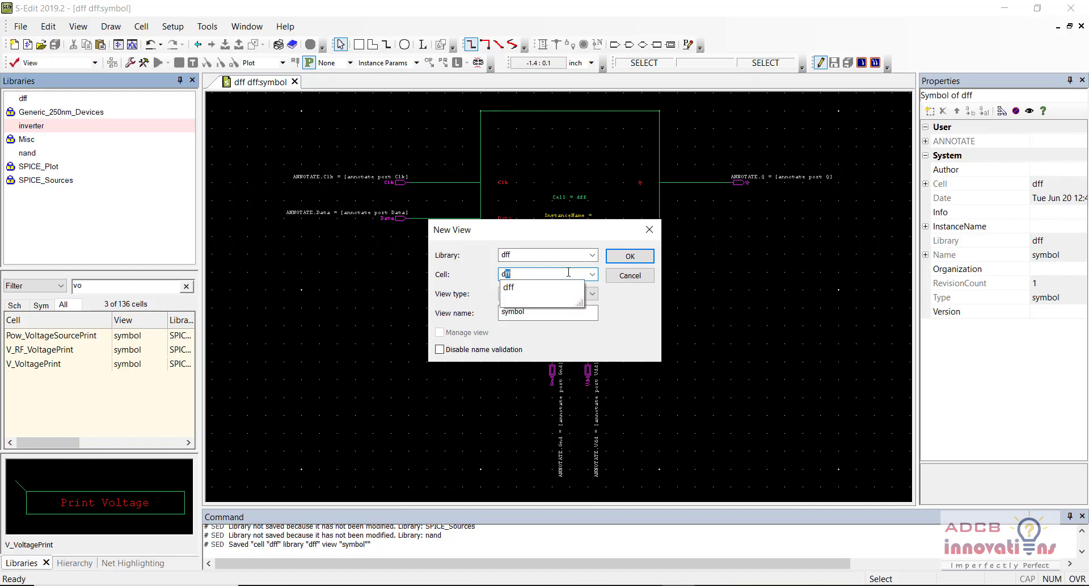
pyautogui.write('_sym')
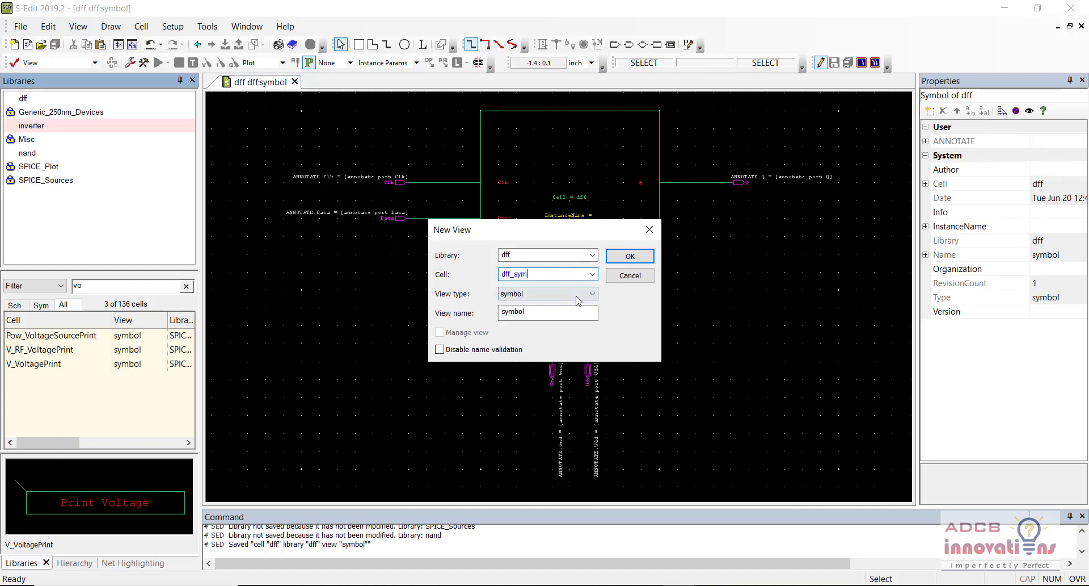
pyautogui.click(578, 295)
pyautogui.click(552, 302)
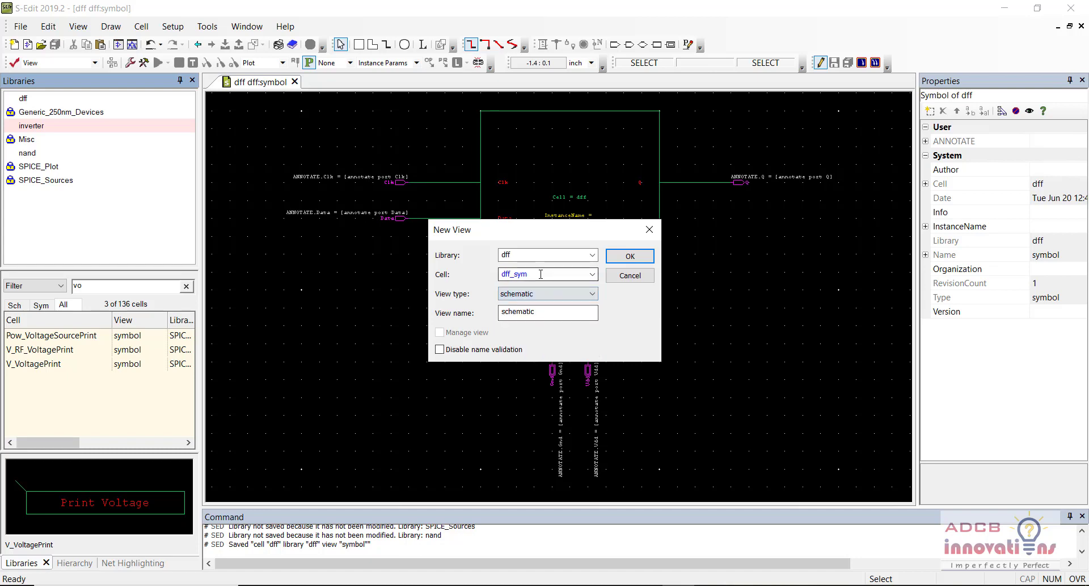
pyautogui.doubleClick(540, 274)
pyautogui.click(540, 274)
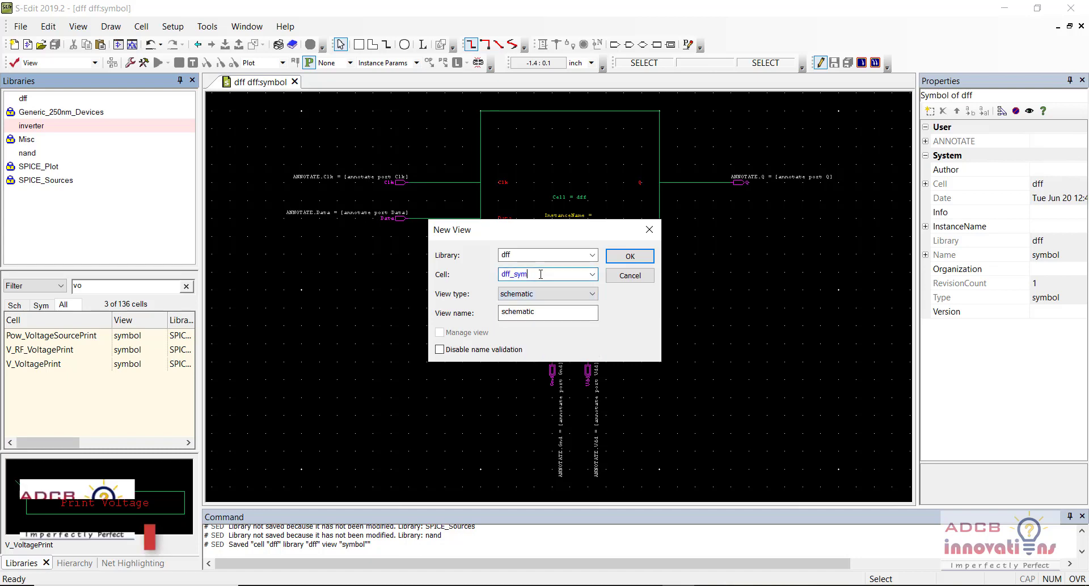
pyautogui.click(620, 258)
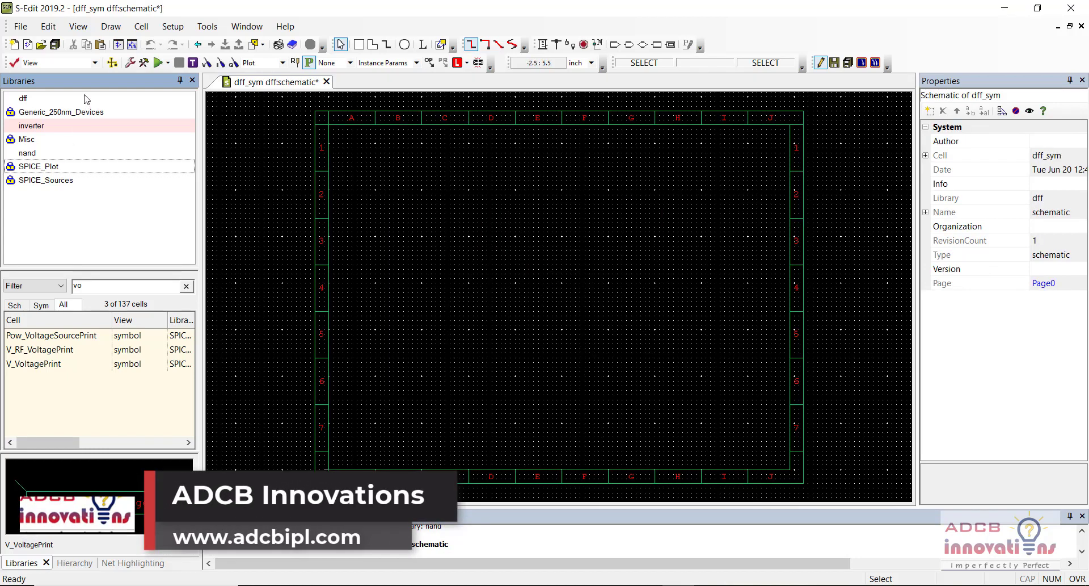
# Step: Clear the 'vo' cell filter in the dff library and save the empty dff_sym schematic
pyautogui.click(187, 286)
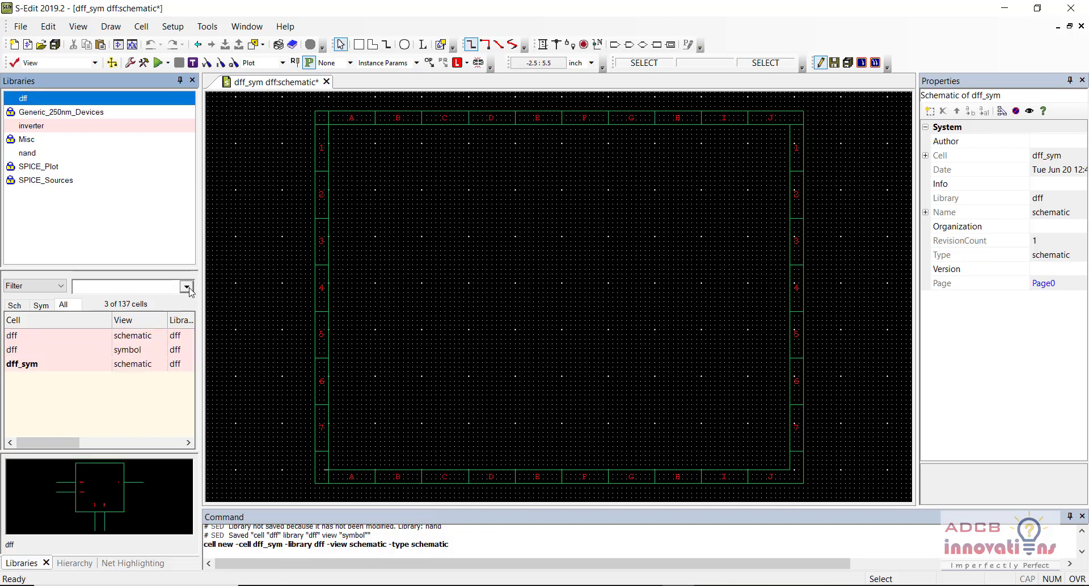
pyautogui.click(30, 363)
pyautogui.click(42, 351)
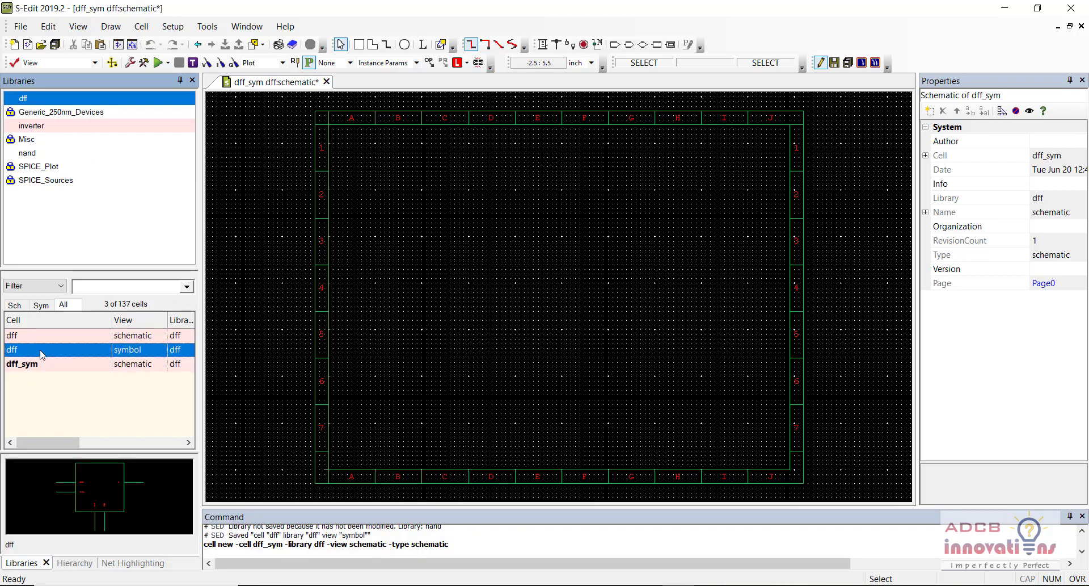
pyautogui.click(281, 305)
pyautogui.hotkey('ctrl', 's')
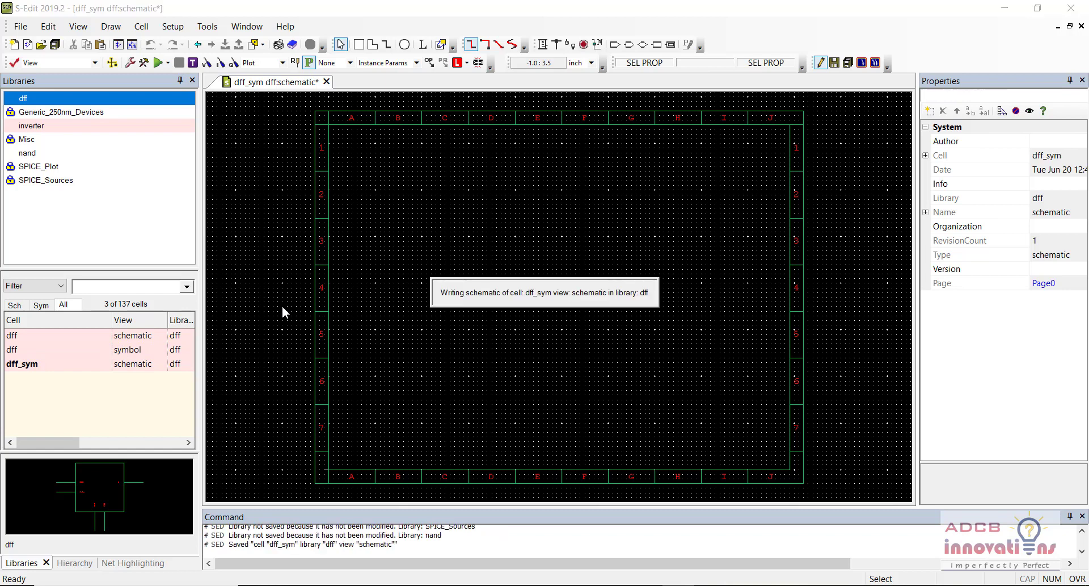
# Step: Place a single dff symbol instance, dff_1, near the centre of the dff_sym page
pyautogui.click(109, 349)
pyautogui.rightClick(109, 352)
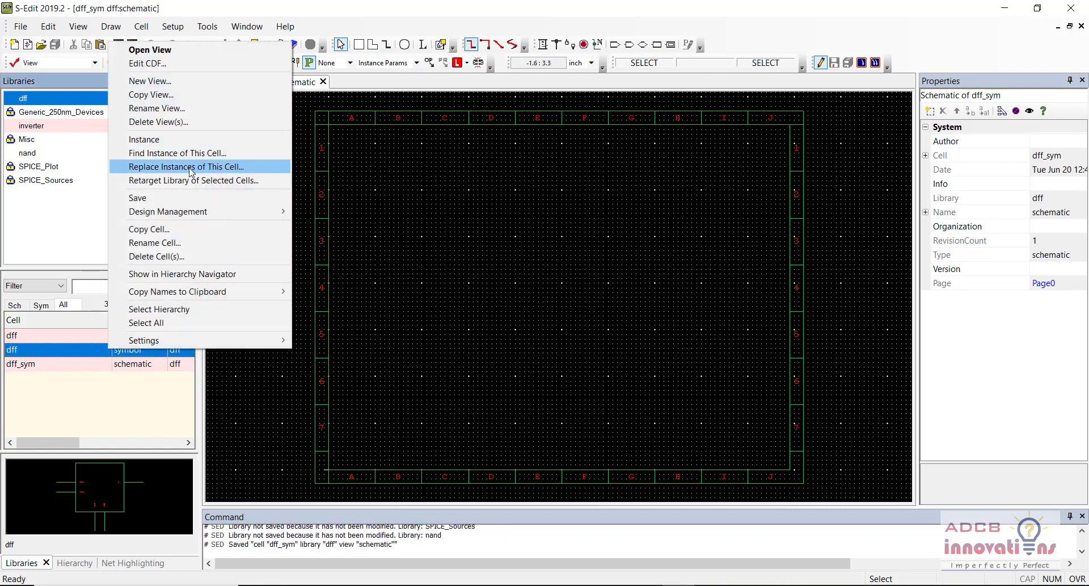
pyautogui.click(142, 138)
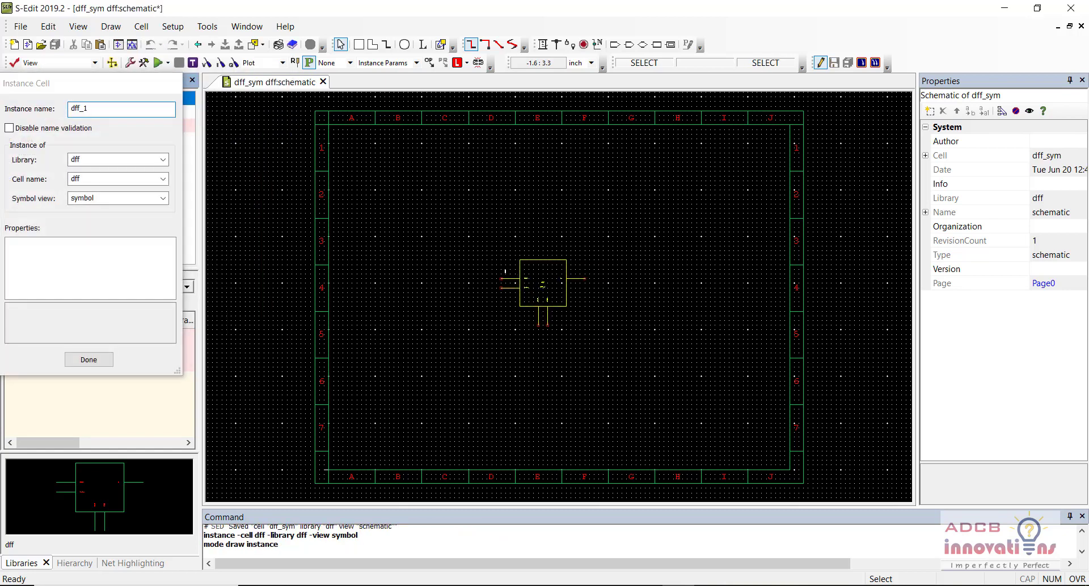
pyautogui.click(509, 233)
pyautogui.scroll(3, 510, 233)
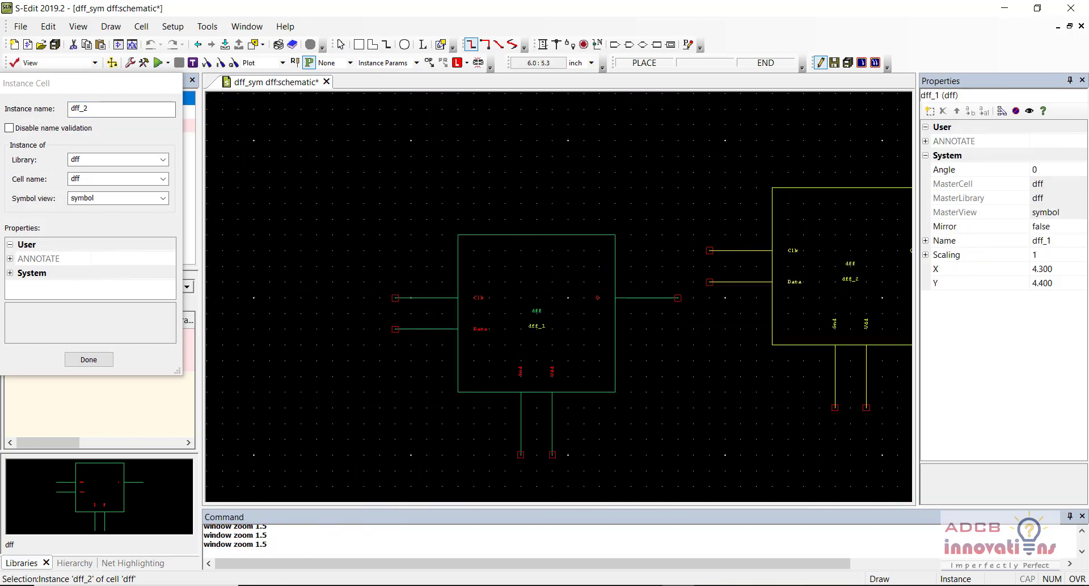
pyautogui.press('Escape')
pyautogui.click(395, 235)
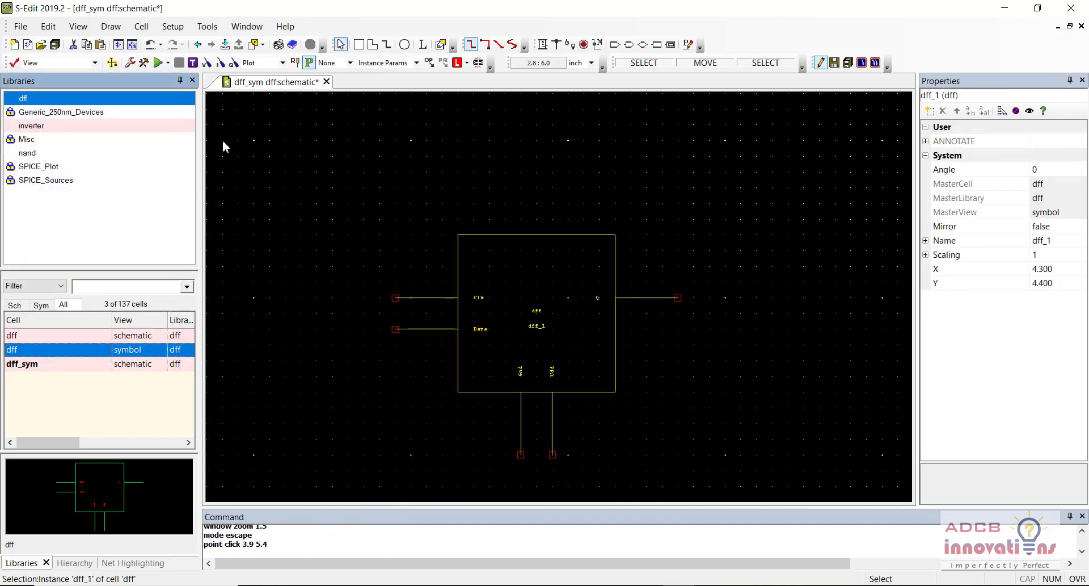
pyautogui.click(165, 27)
pyautogui.click(165, 26)
# Step: Create library shift_reg inside a new shift_reg folder under the inverter directory
pyautogui.click(48, 27)
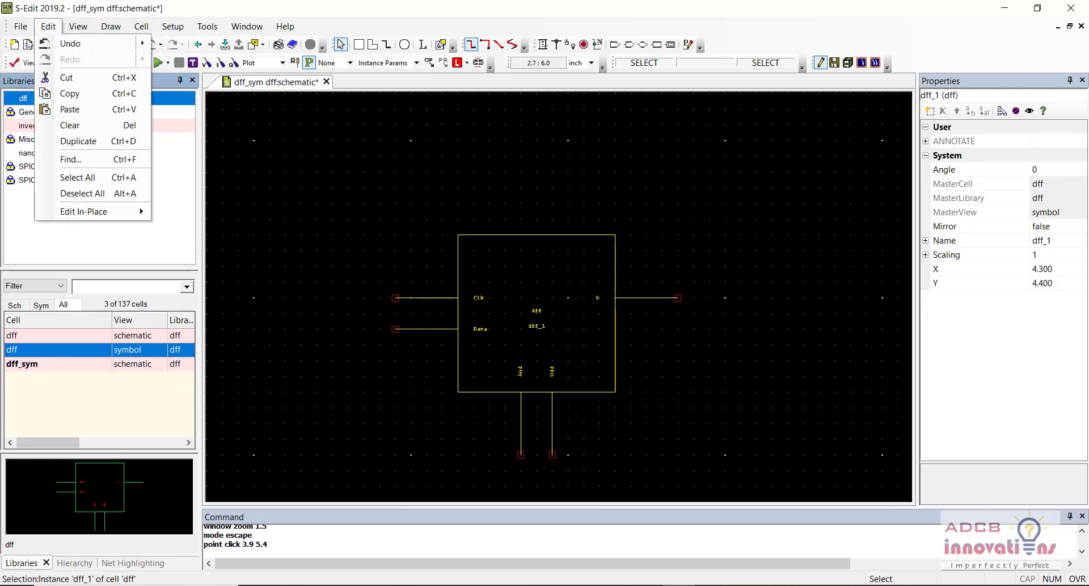
pyautogui.click(340, 24)
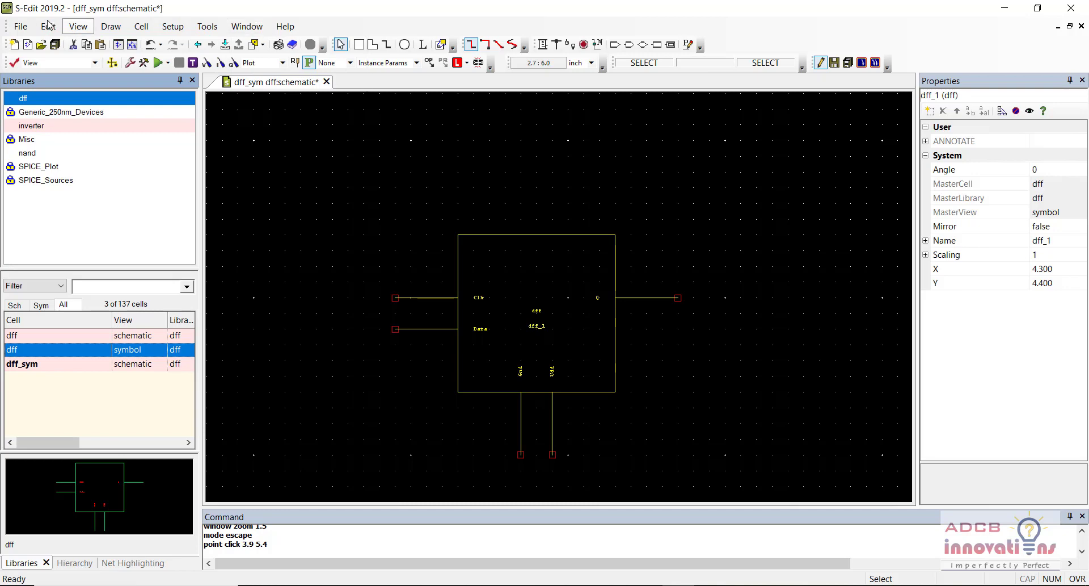
pyautogui.click(21, 26)
pyautogui.moveTo(163, 45)
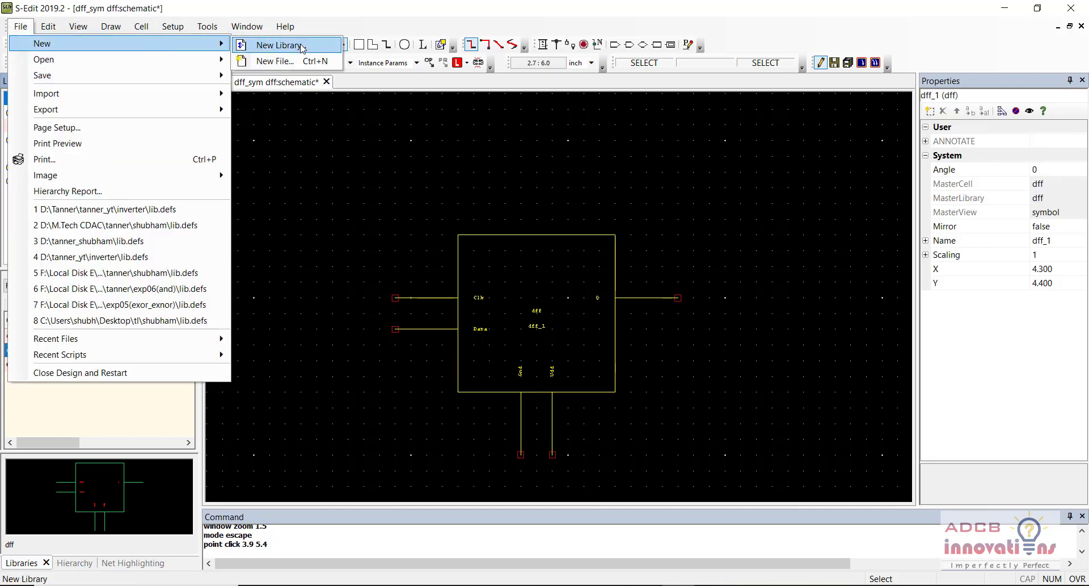
pyautogui.click(301, 47)
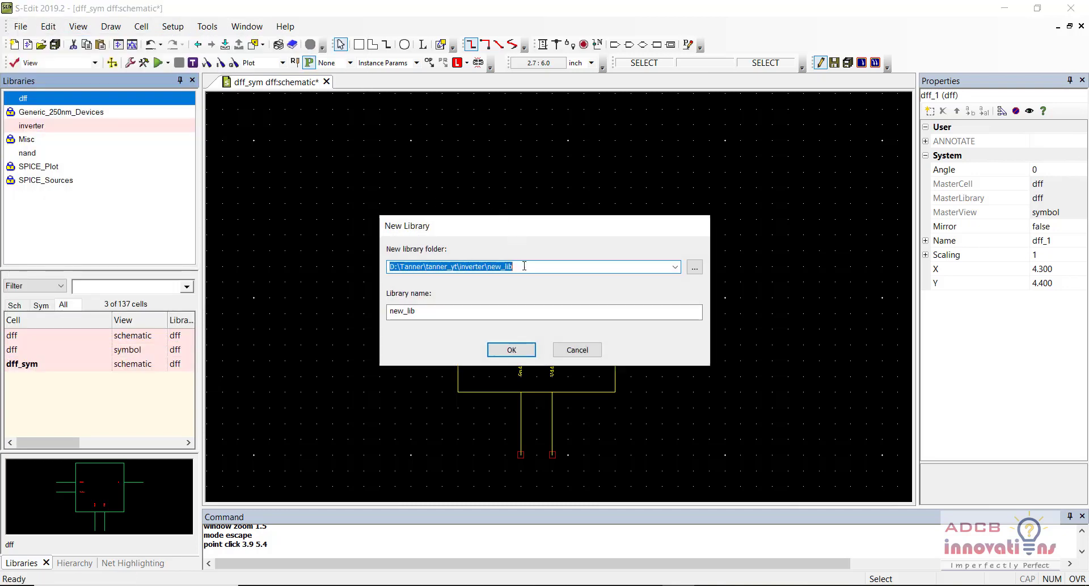
pyautogui.click(695, 267)
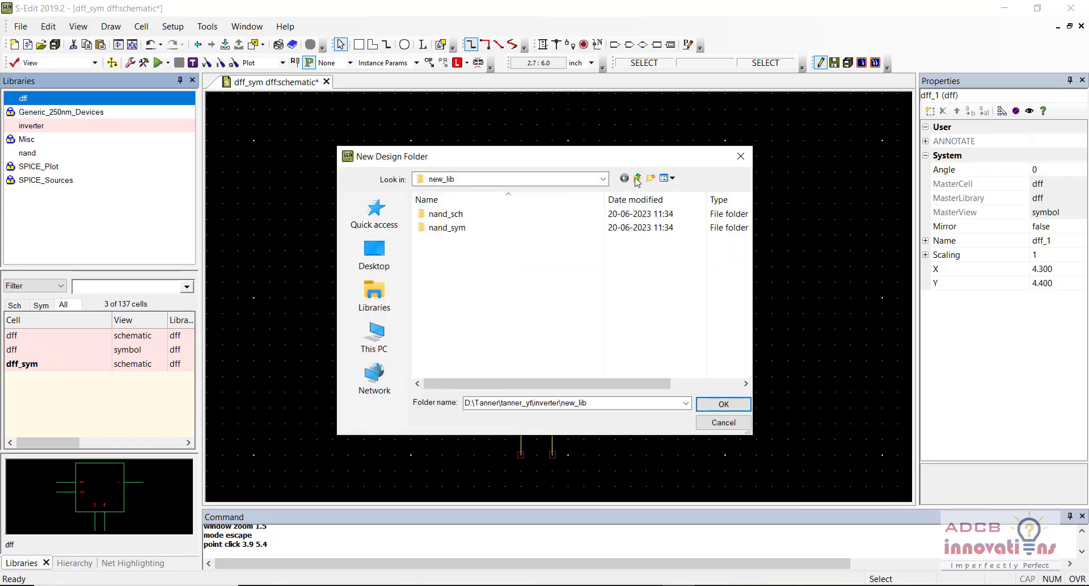
pyautogui.click(638, 178)
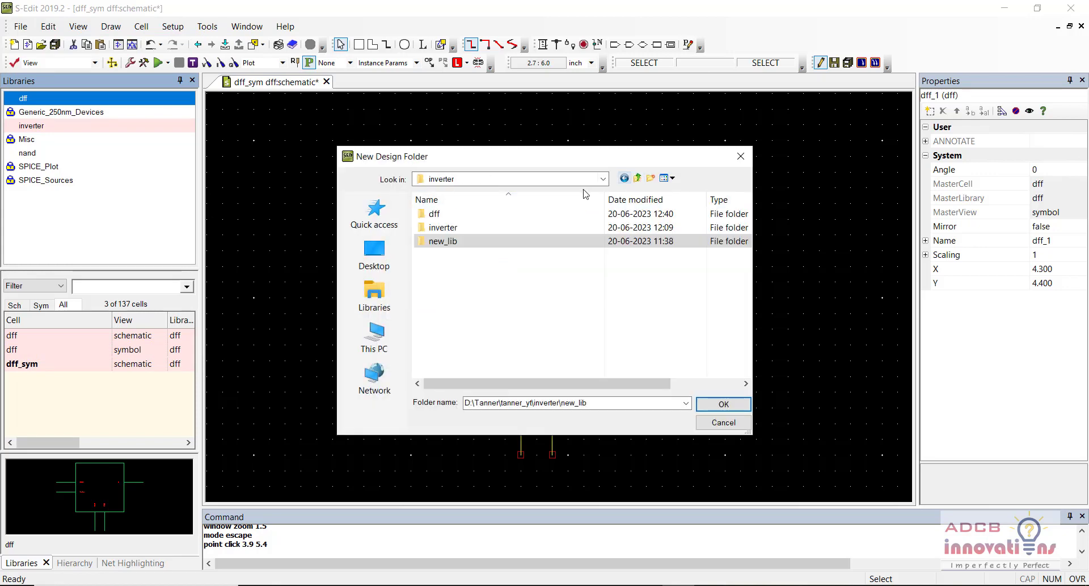
pyautogui.click(650, 179)
pyautogui.write('shift')
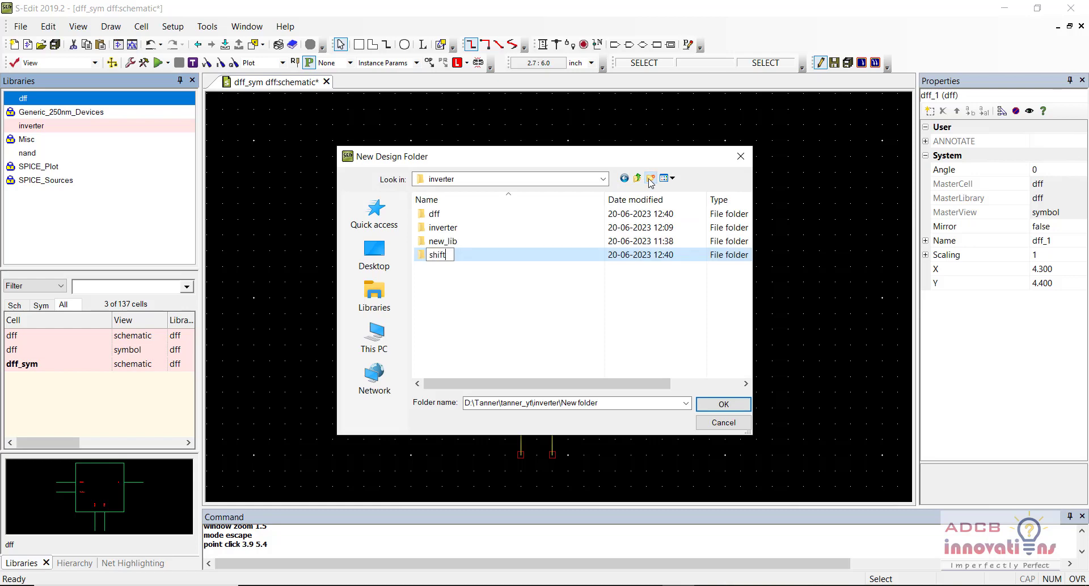
pyautogui.write('_reg')
pyautogui.press('Return')
pyautogui.click(723, 404)
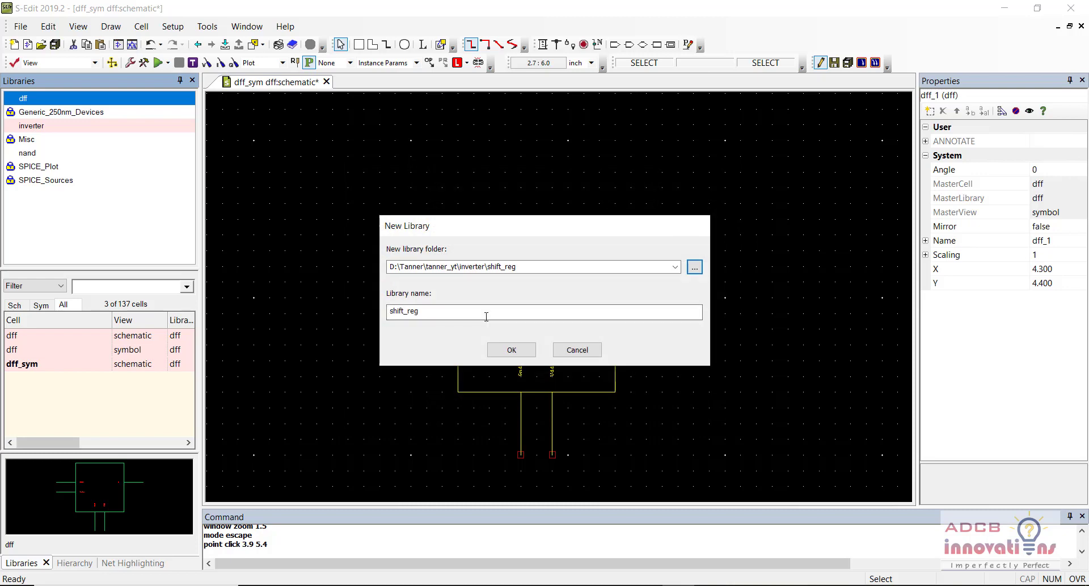
pyautogui.click(512, 349)
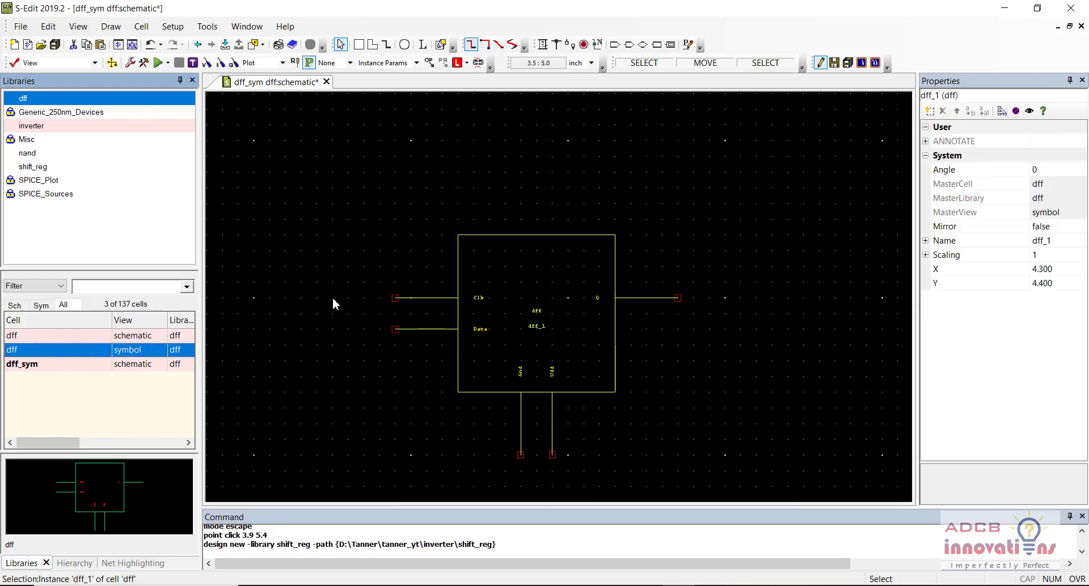
# Step: Select the shift_reg library, deselect dff_1 and save the current schematic
pyautogui.click(37, 170)
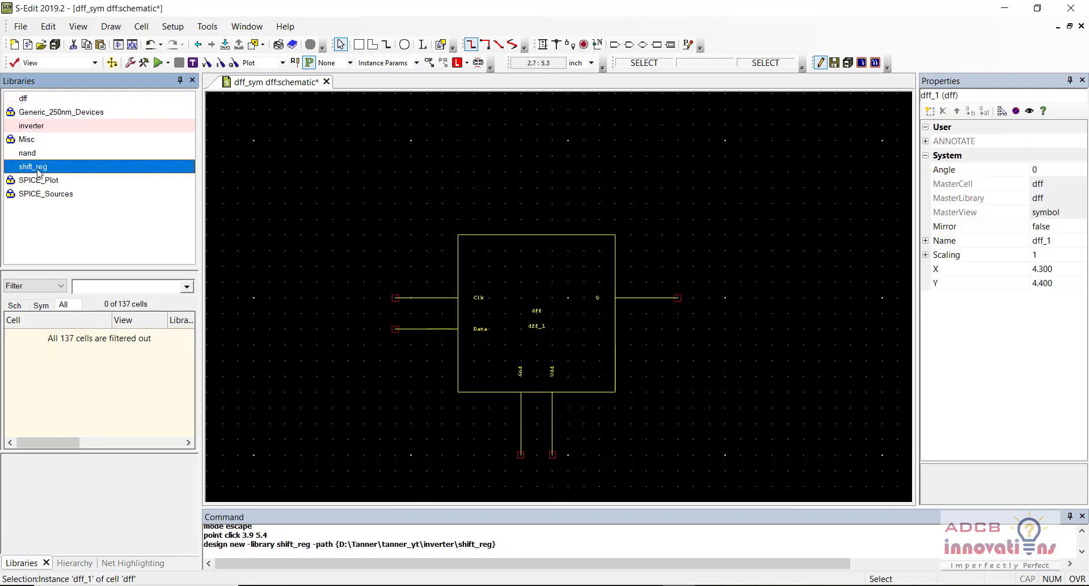
pyautogui.click(142, 26)
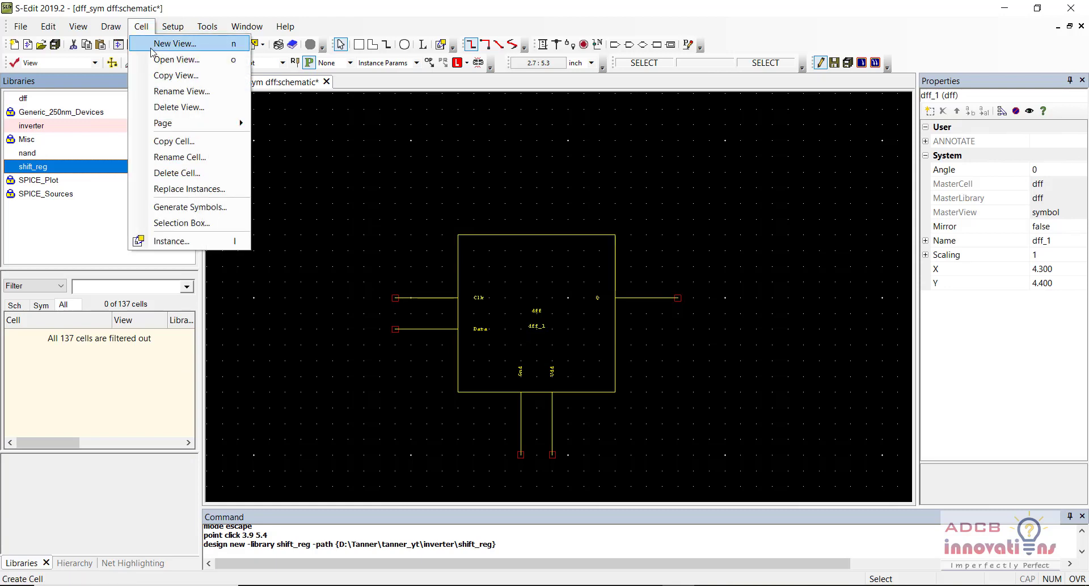
pyautogui.click(332, 172)
pyautogui.click(333, 172)
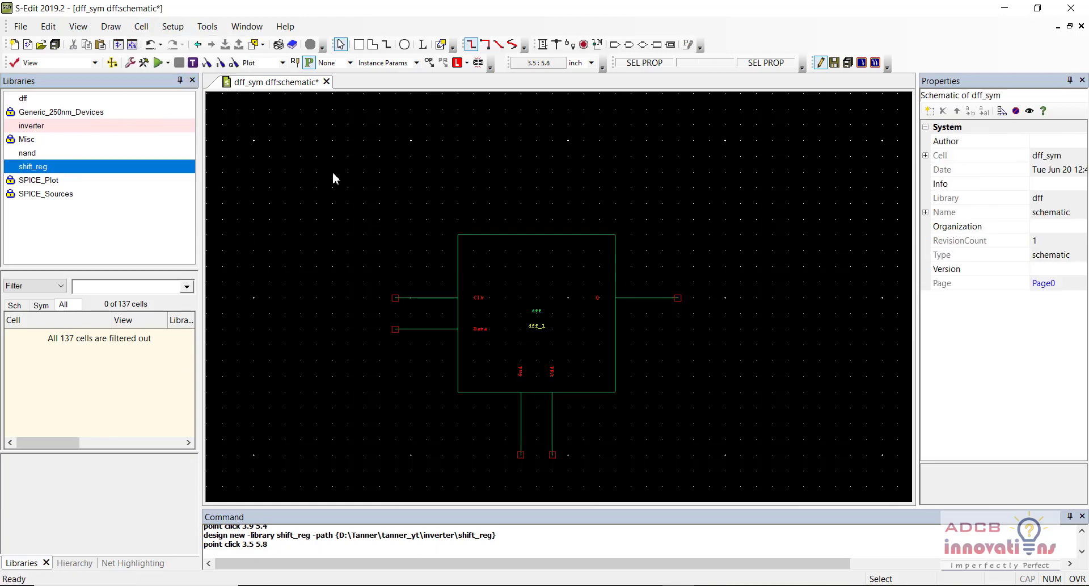
pyautogui.hotkey('ctrl', 's')
# Step: Create a new shift_Reg schematic view in the shift_reg library and save it
pyautogui.click(141, 26)
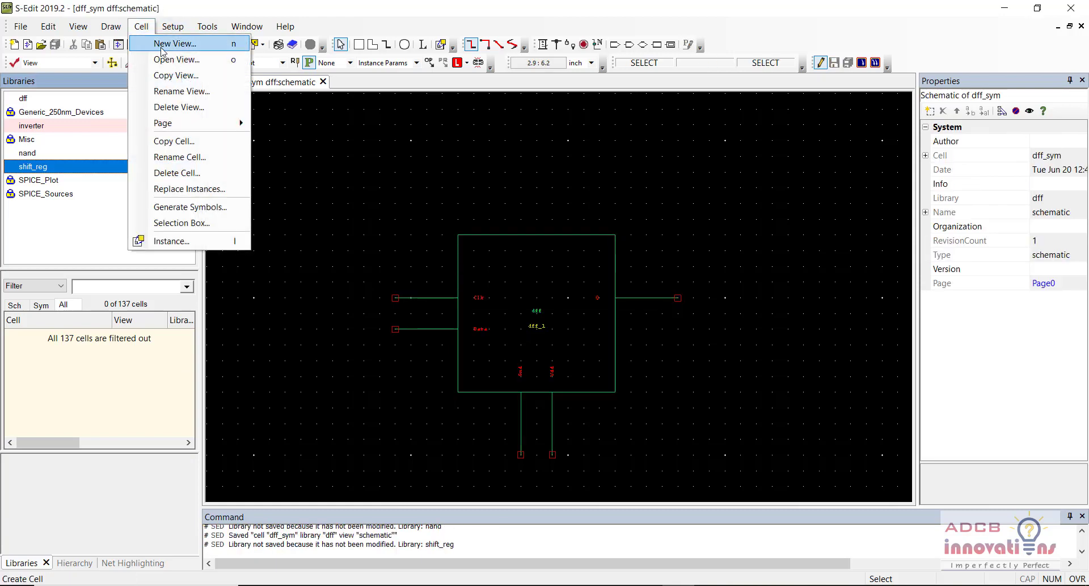
pyautogui.press('Escape')
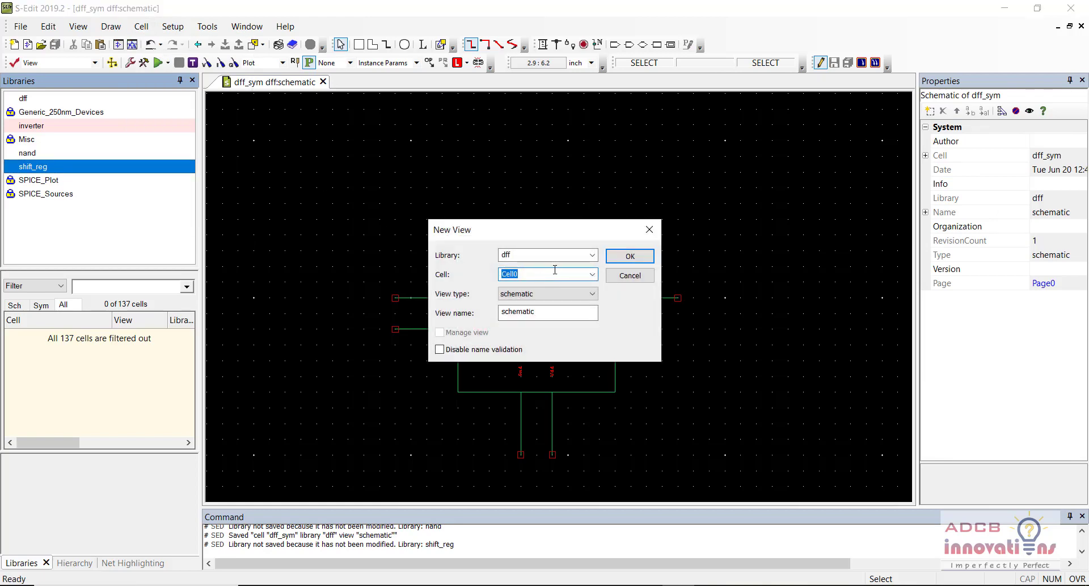
pyautogui.click(592, 255)
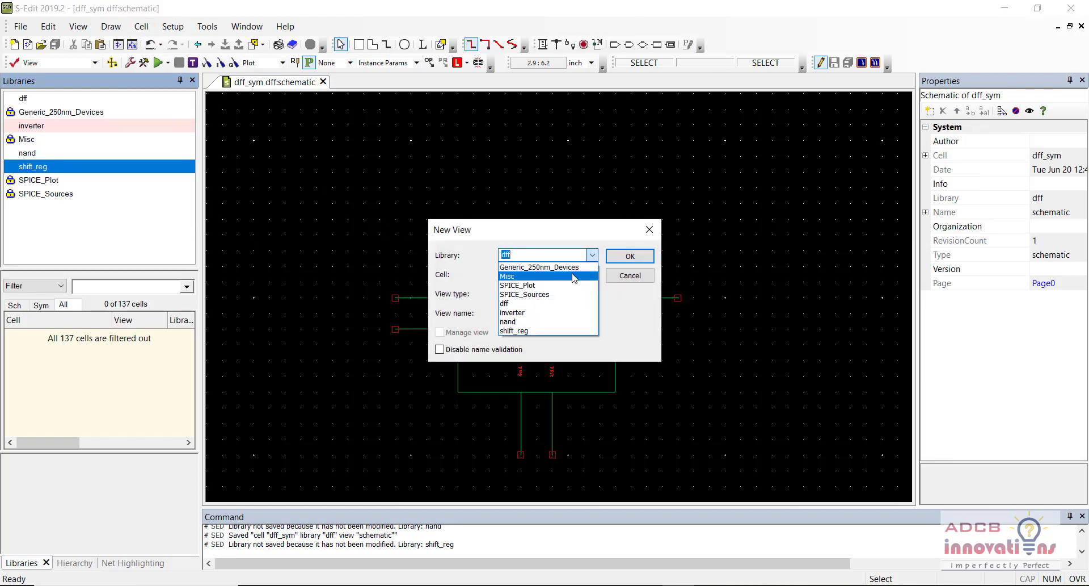
pyautogui.click(550, 331)
pyautogui.press('Tab')
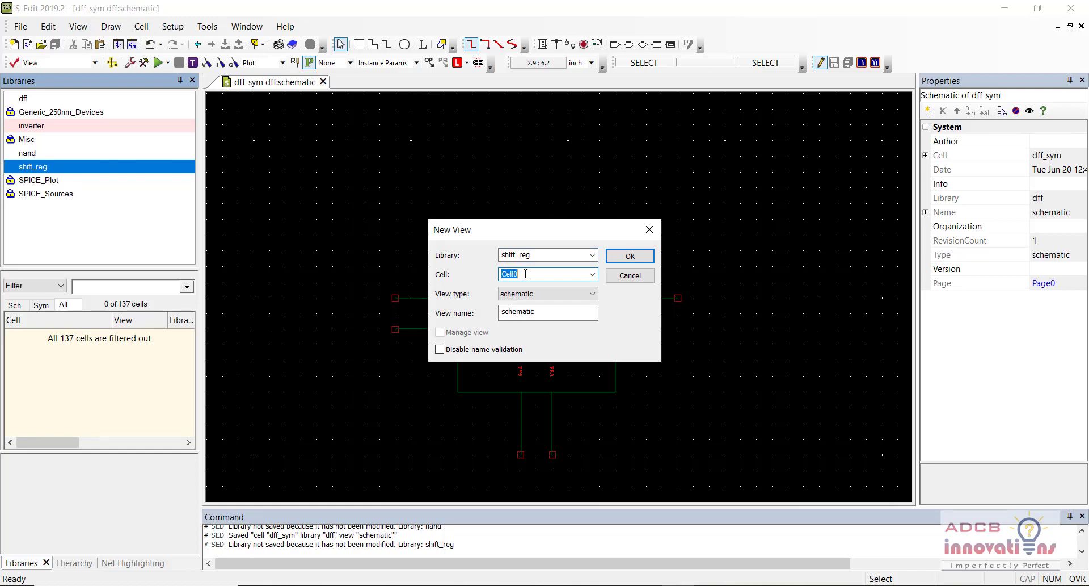
pyautogui.write('shift_Reg')
pyautogui.click(626, 256)
pyautogui.click(441, 201)
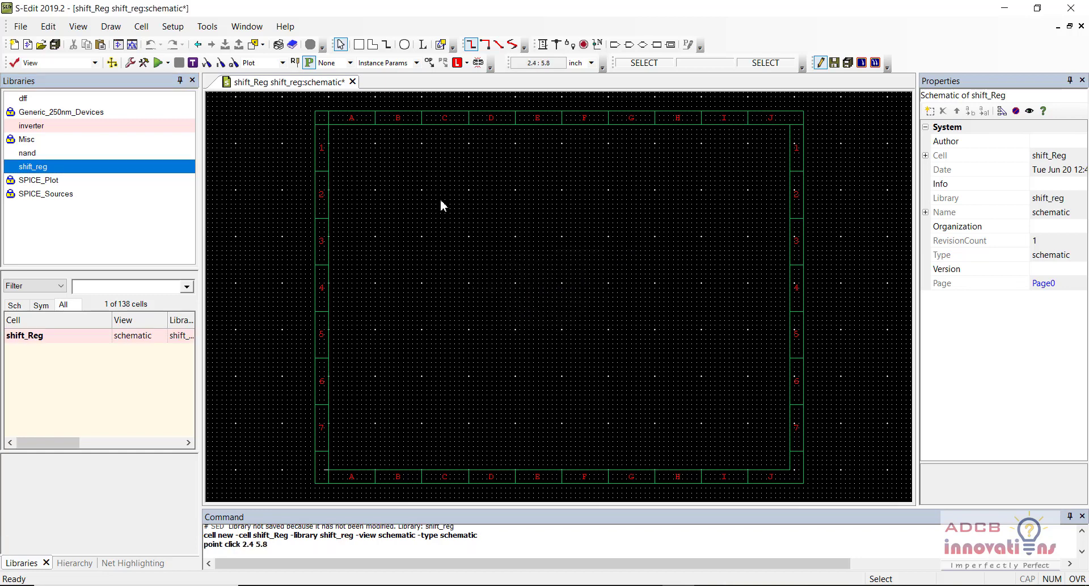
pyautogui.hotkey('ctrl', 's')
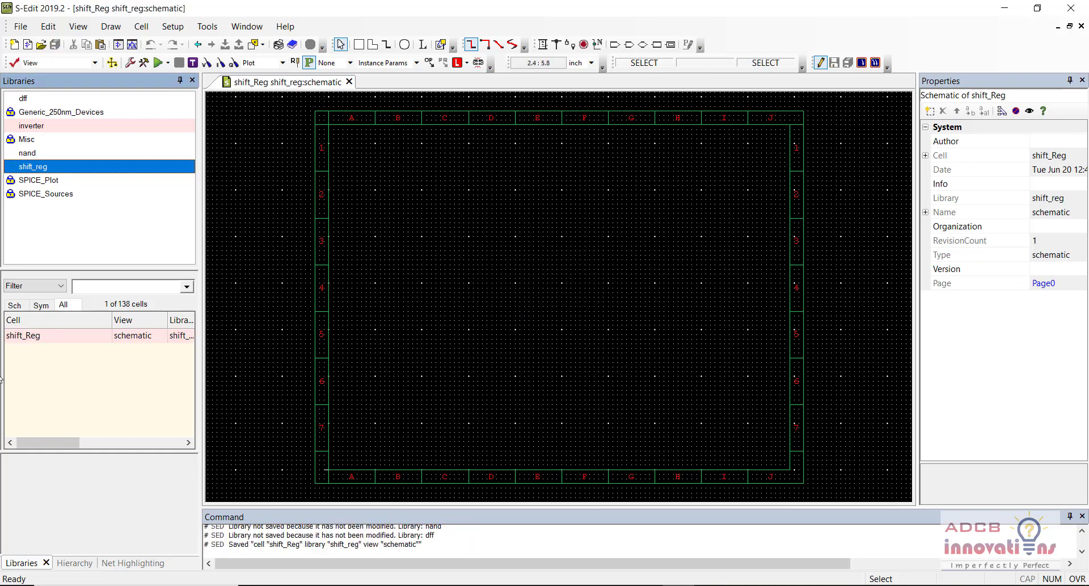
pyautogui.click(80, 340)
pyautogui.rightClick(80, 341)
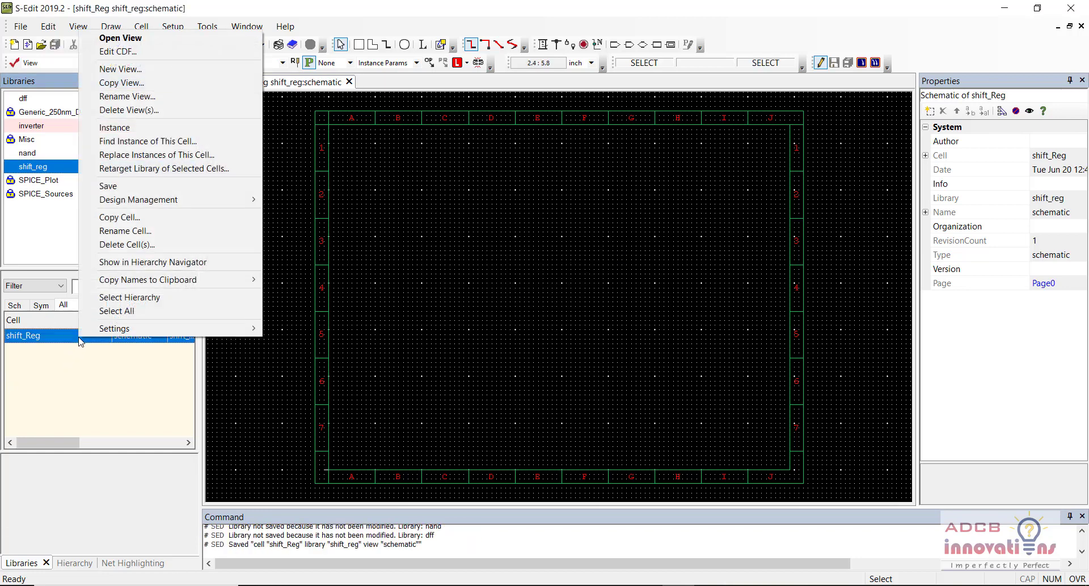
pyautogui.click(123, 127)
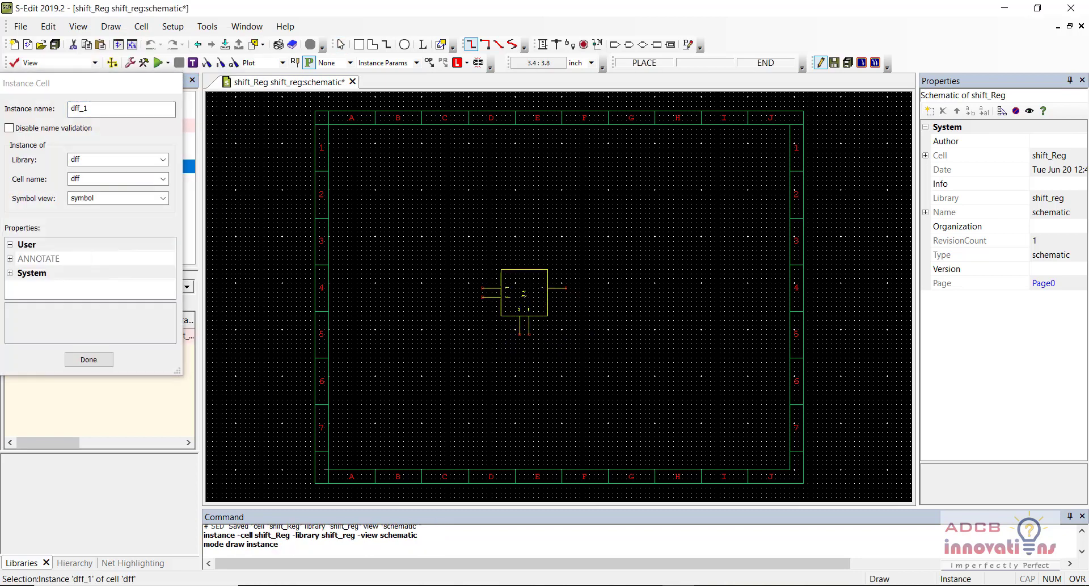
# Step: Place dff symbol instances side by side to form a row of four flip-flops
pyautogui.press('Escape')
pyautogui.click(121, 363)
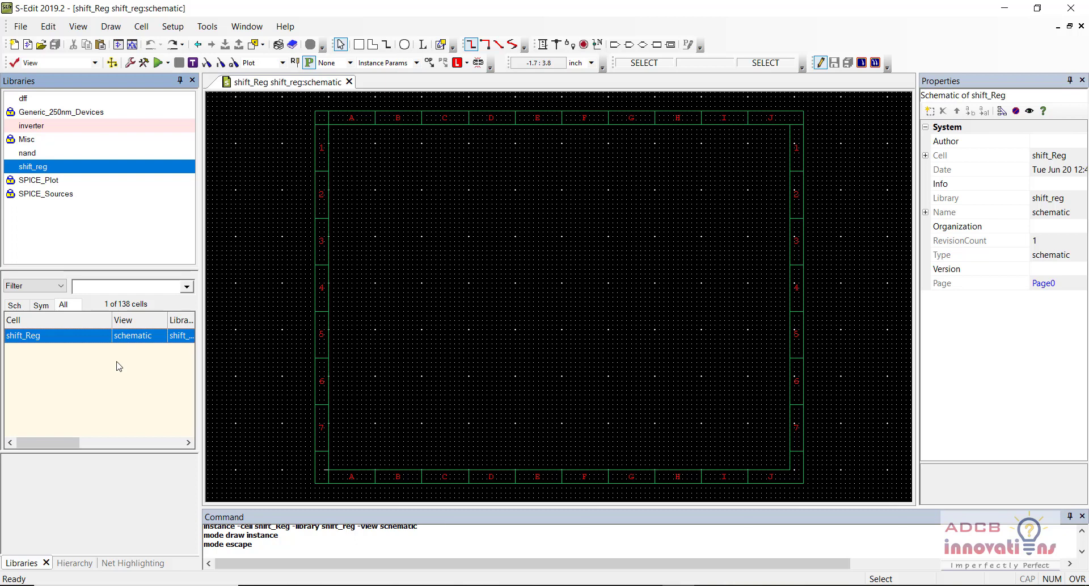
pyautogui.click(87, 99)
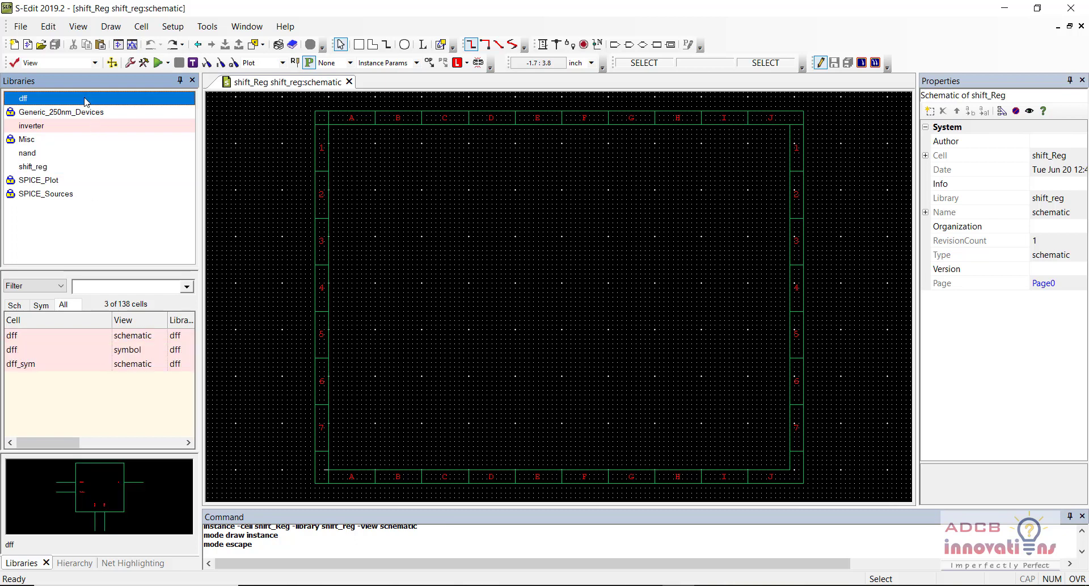
pyautogui.click(74, 350)
pyautogui.rightClick(74, 354)
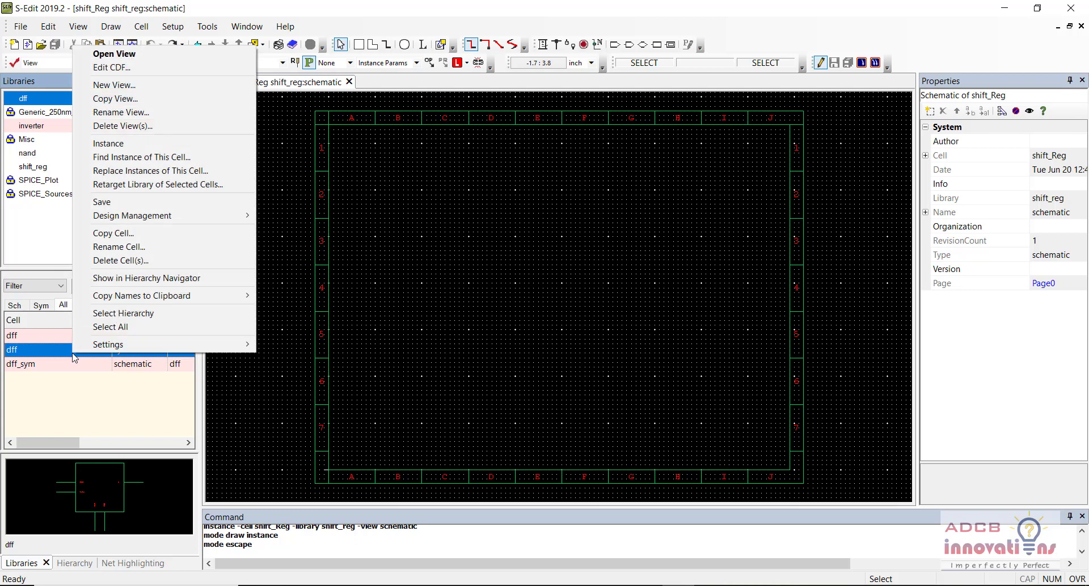
pyautogui.click(135, 145)
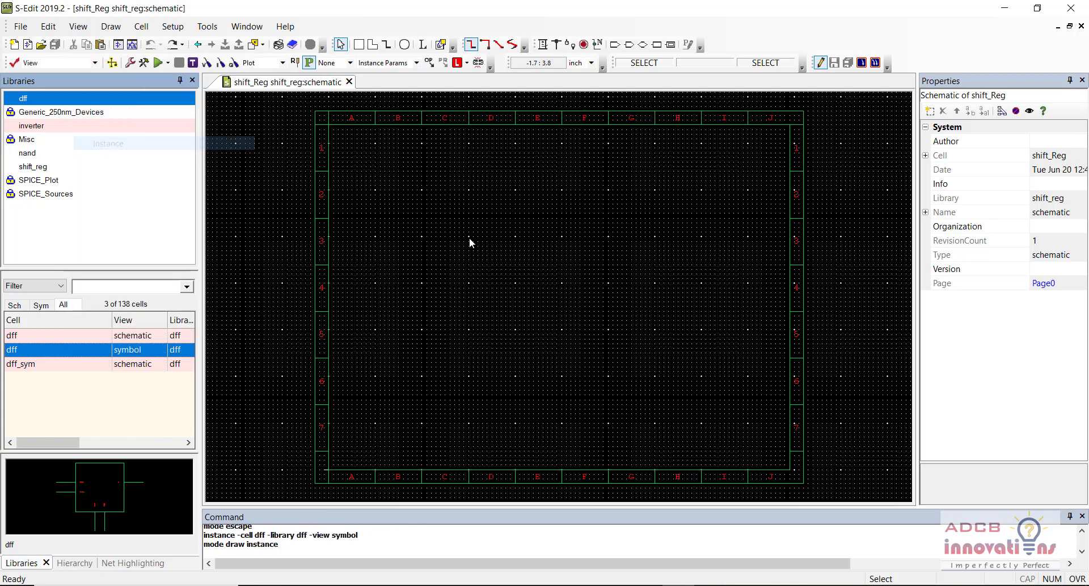
pyautogui.click(384, 259)
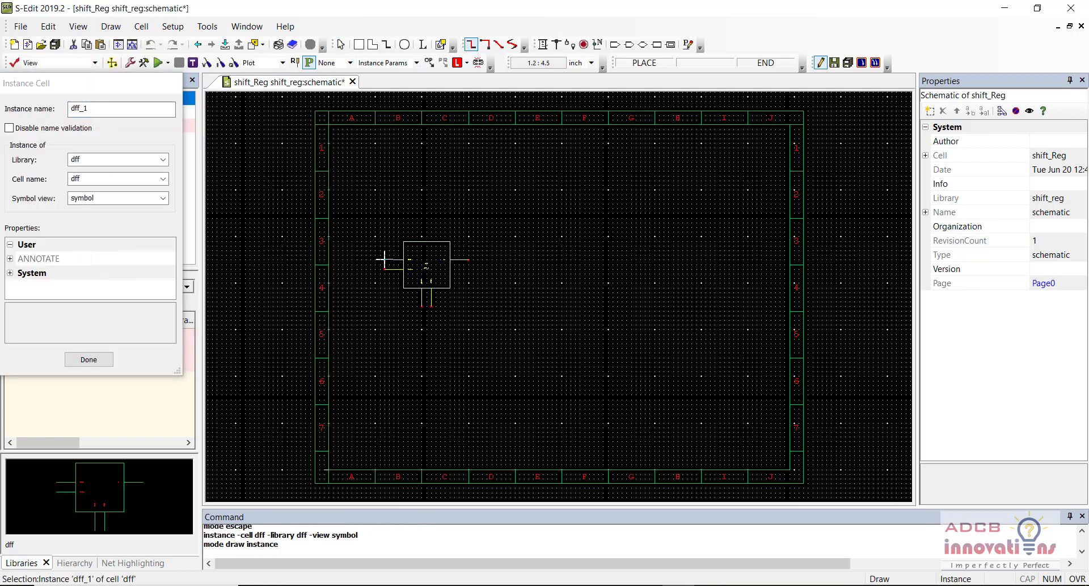
pyautogui.click(510, 259)
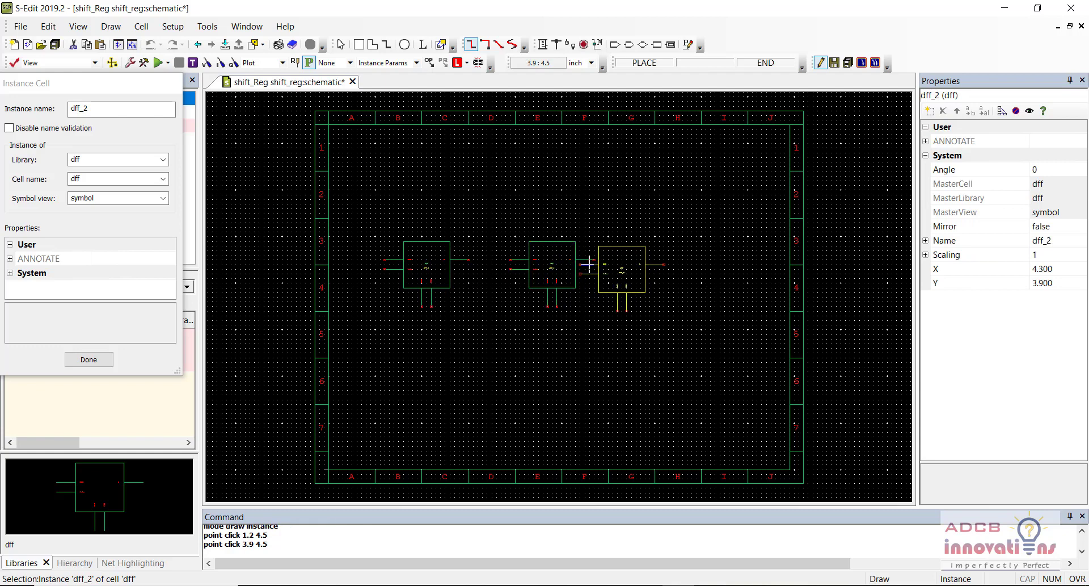
pyautogui.click(617, 260)
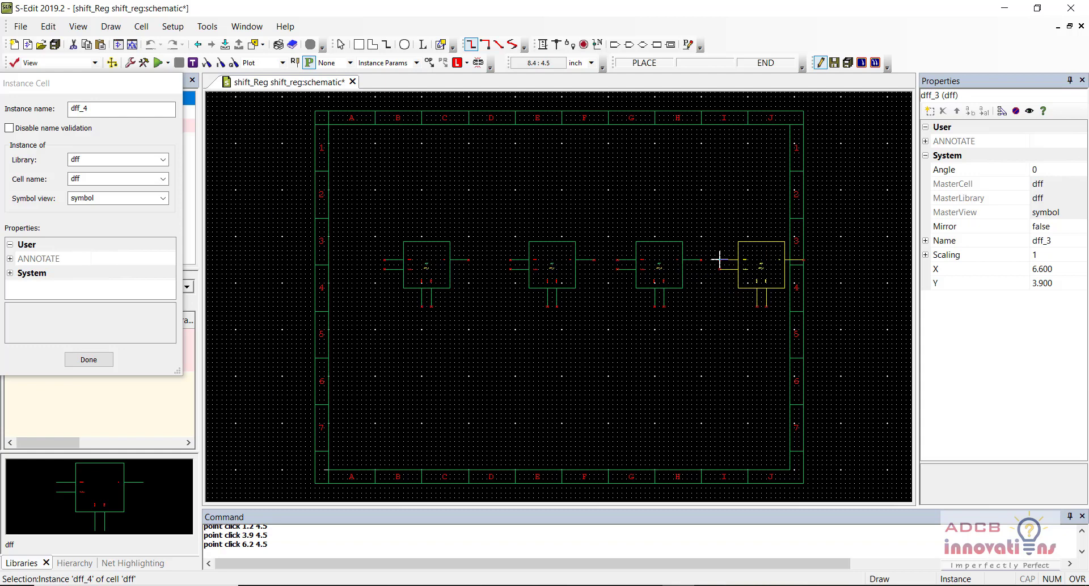
pyautogui.press('Escape')
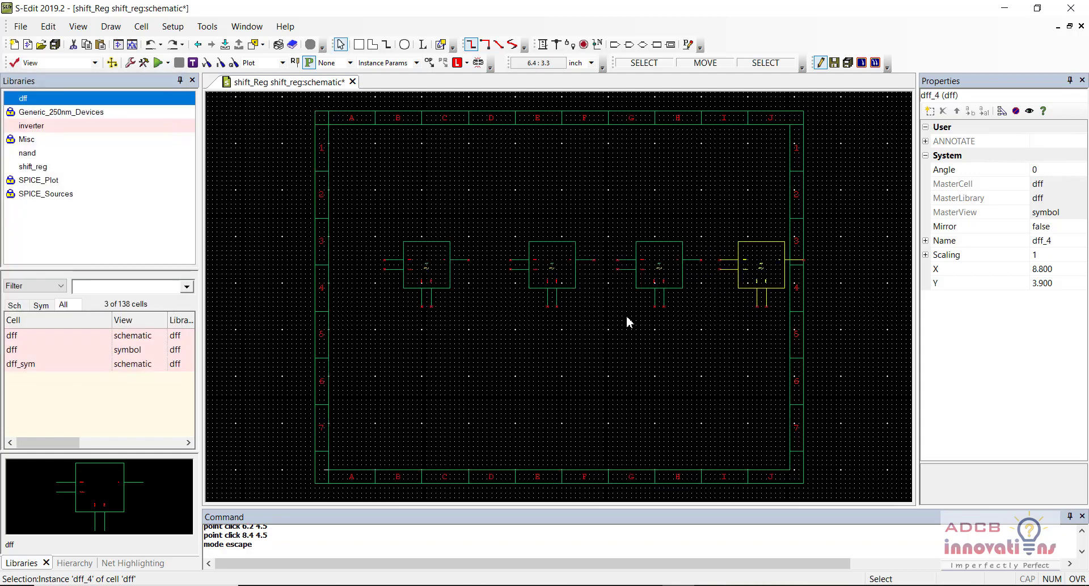
# Step: Shift the four-flip-flop row left, zoom in, and bring up the Paint reference diagram
pyautogui.moveTo(362, 338); pyautogui.dragTo(832, 218)
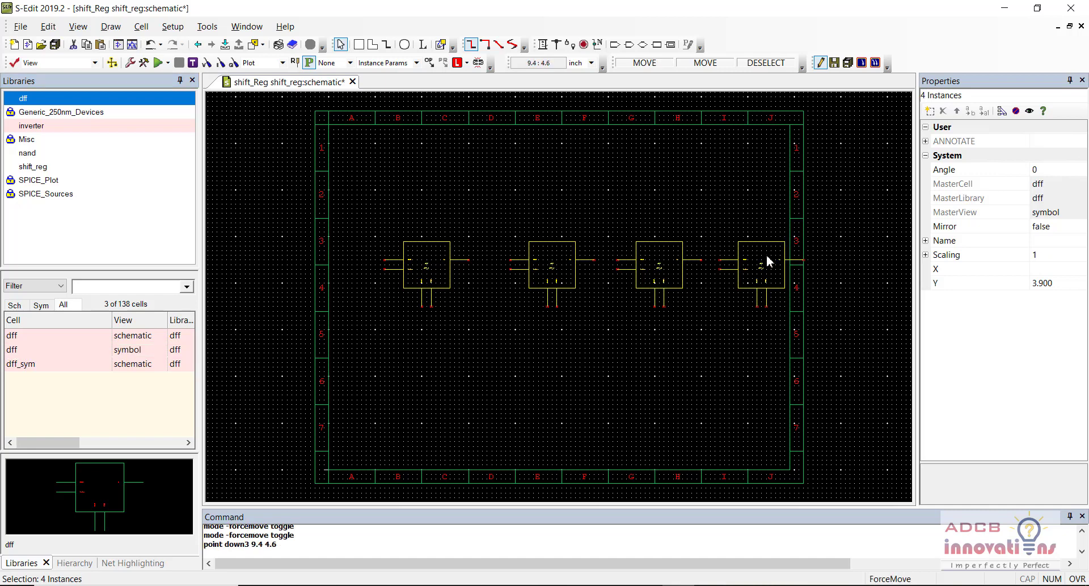
pyautogui.keyDown('alt'); pyautogui.moveTo(767, 255); pyautogui.dragTo(743, 254); pyautogui.keyUp('alt')
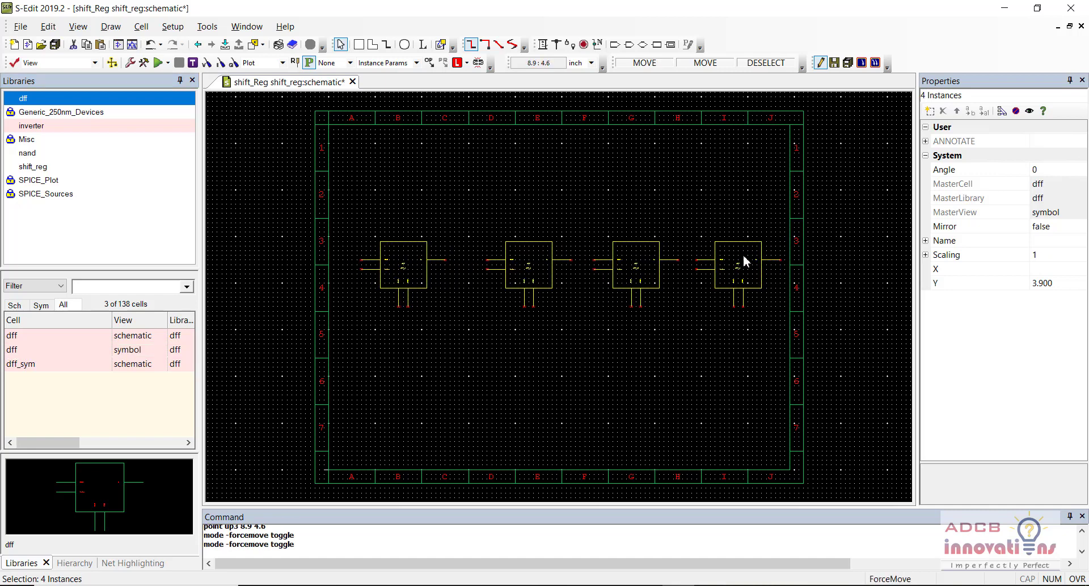
pyautogui.click(747, 199)
pyautogui.press('+')
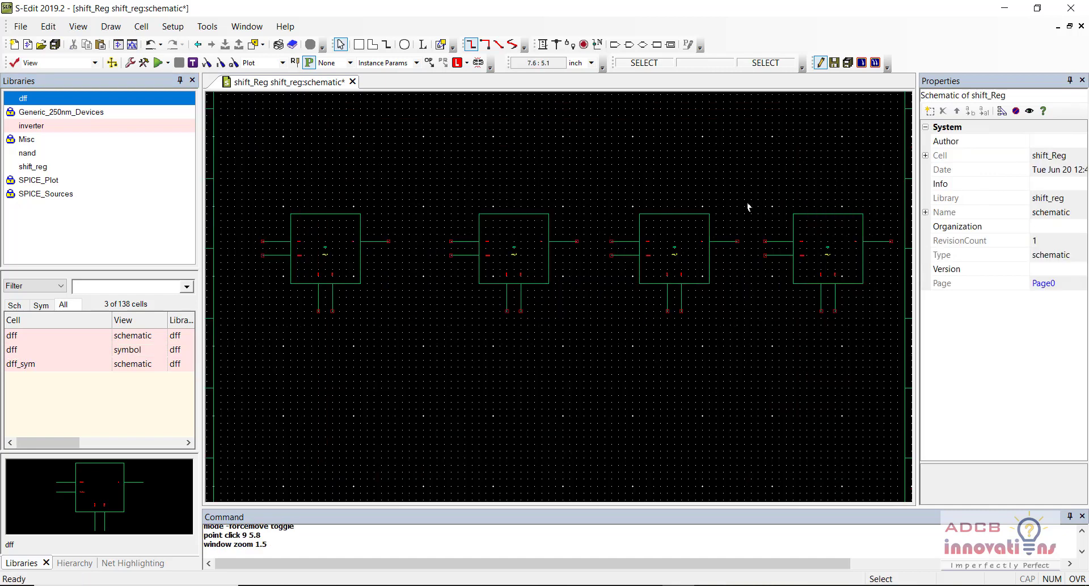
pyautogui.hotkey('alt', 'Tab')
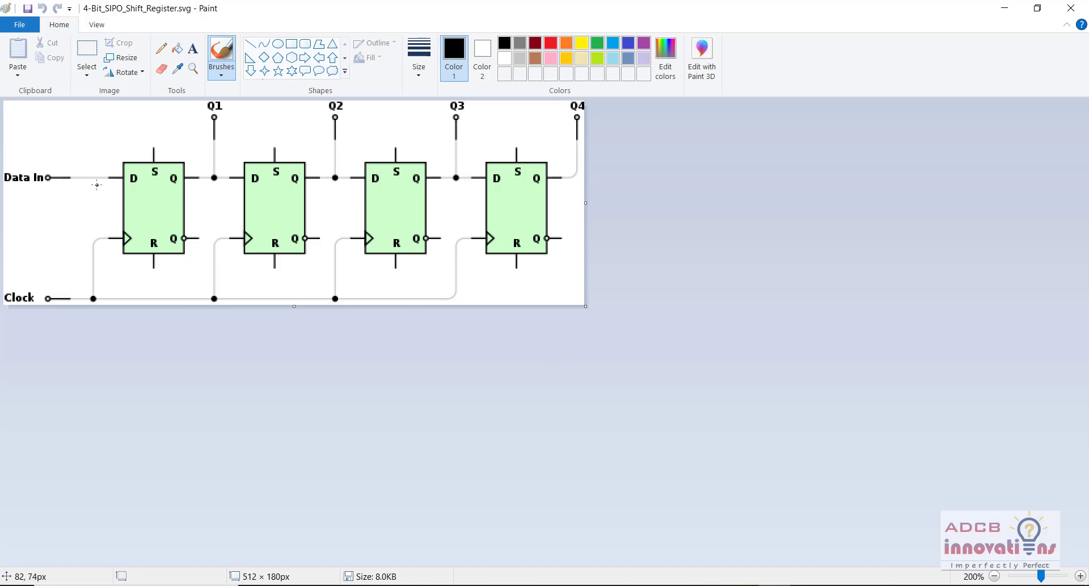
# Step: Trace the data path in black from Data In through each flip-flop up to Q4
pyautogui.moveTo(28, 191); pyautogui.dragTo(67, 177)
pyautogui.moveTo(176, 187); pyautogui.dragTo(229, 184)
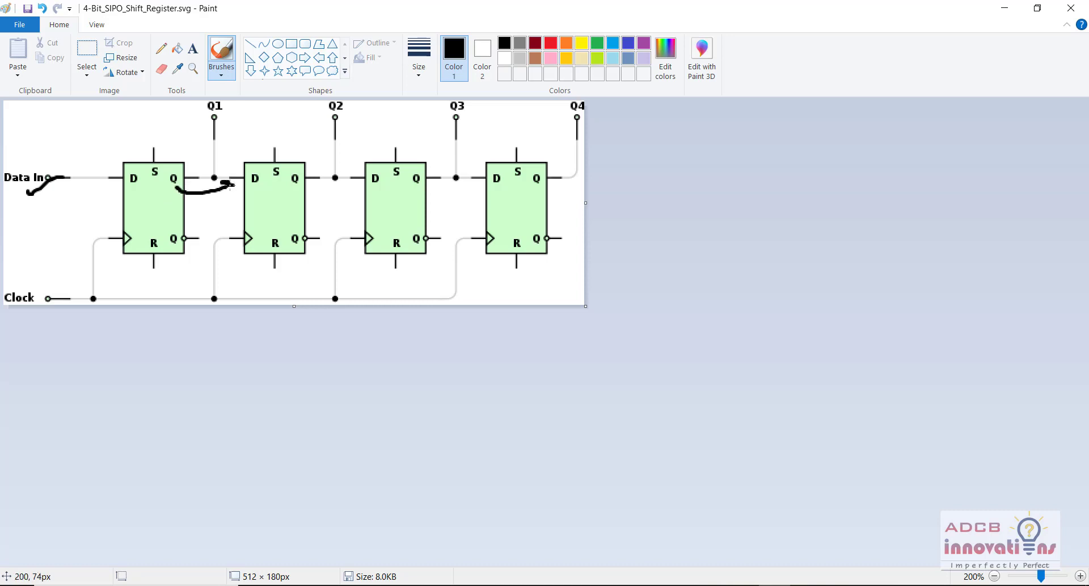
pyautogui.moveTo(295, 187)
pyautogui.mouseDown()
pyautogui.moveTo(347, 177)
pyautogui.moveTo(355, 198)
pyautogui.moveTo(477, 187)
pyautogui.moveTo(476, 199)
pyautogui.mouseUp()
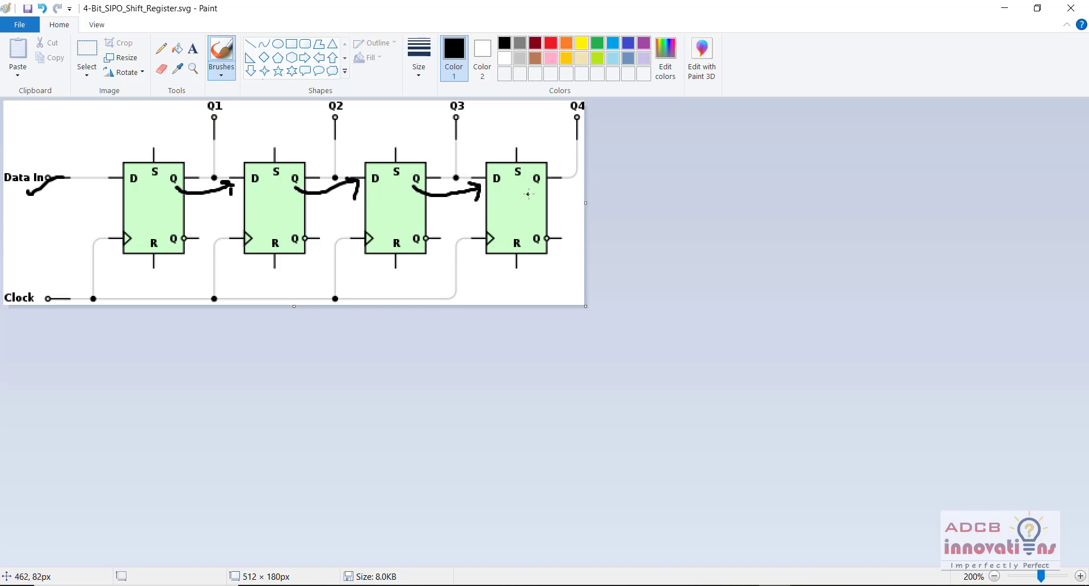
pyautogui.moveTo(541, 189); pyautogui.dragTo(565, 177)
# Step: Draw tick marks beside the Q1, Q2, Q3 and Q4 outputs and the Clock input
pyautogui.moveTo(225, 116); pyautogui.dragTo(251, 103)
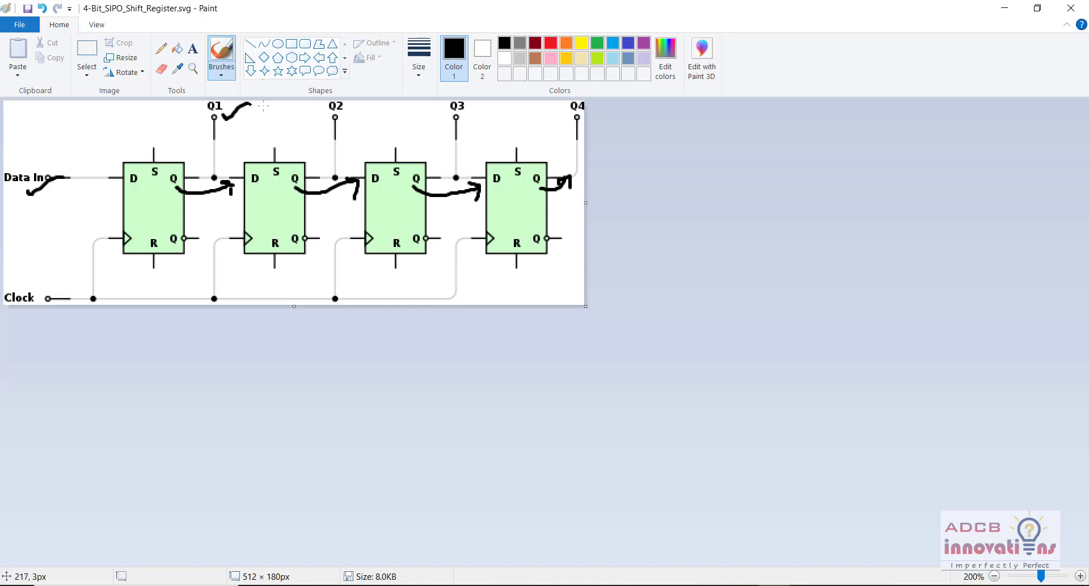
pyautogui.moveTo(346, 112); pyautogui.dragTo(371, 103)
pyautogui.moveTo(465, 111); pyautogui.dragTo(477, 105)
pyautogui.moveTo(557, 109); pyautogui.dragTo(580, 97)
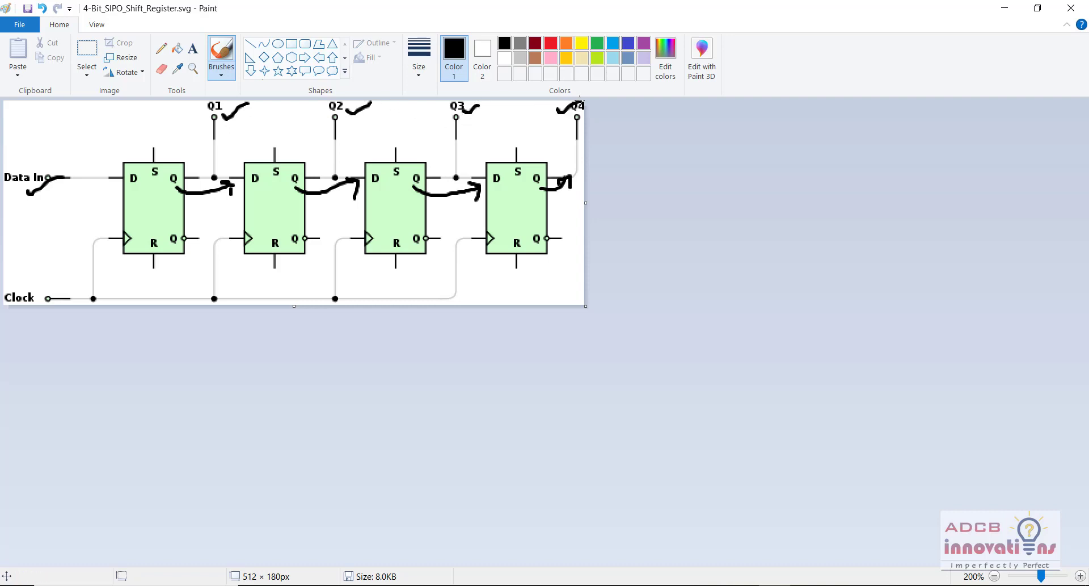
pyautogui.moveTo(6, 284); pyautogui.dragTo(51, 265)
# Step: Leave Paint and pan the shift_Reg schematic across to dff_4
pyautogui.click(1005, 9)
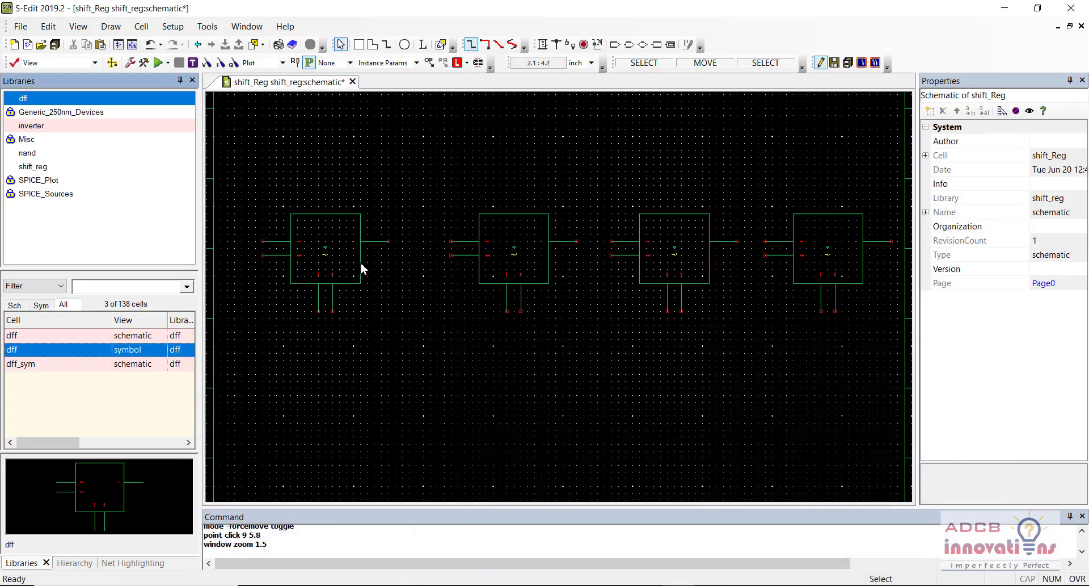
pyautogui.scroll(3, 360, 261)
pyautogui.press('Up')
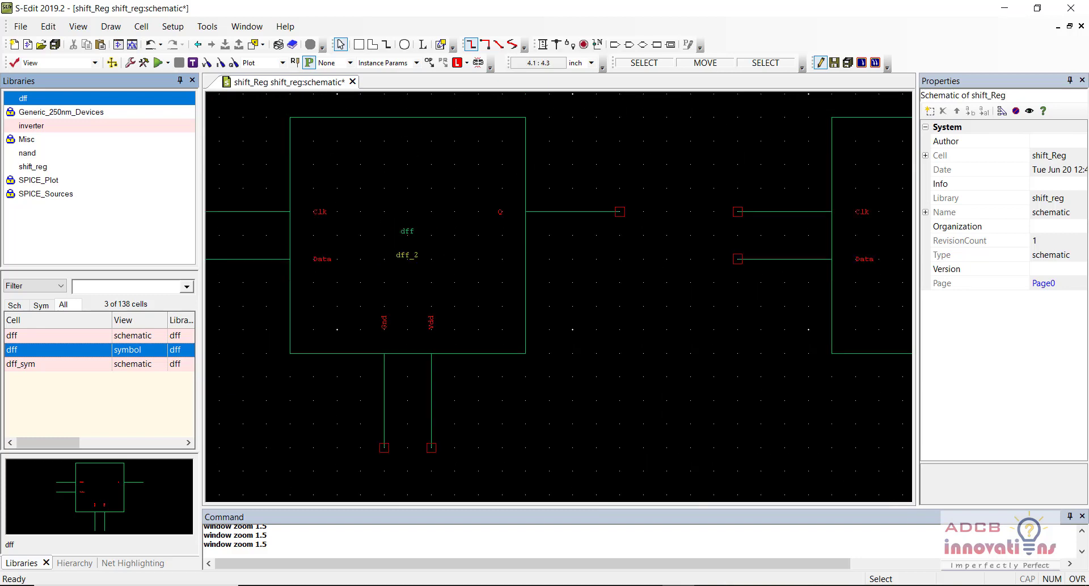
pyautogui.press('Left')
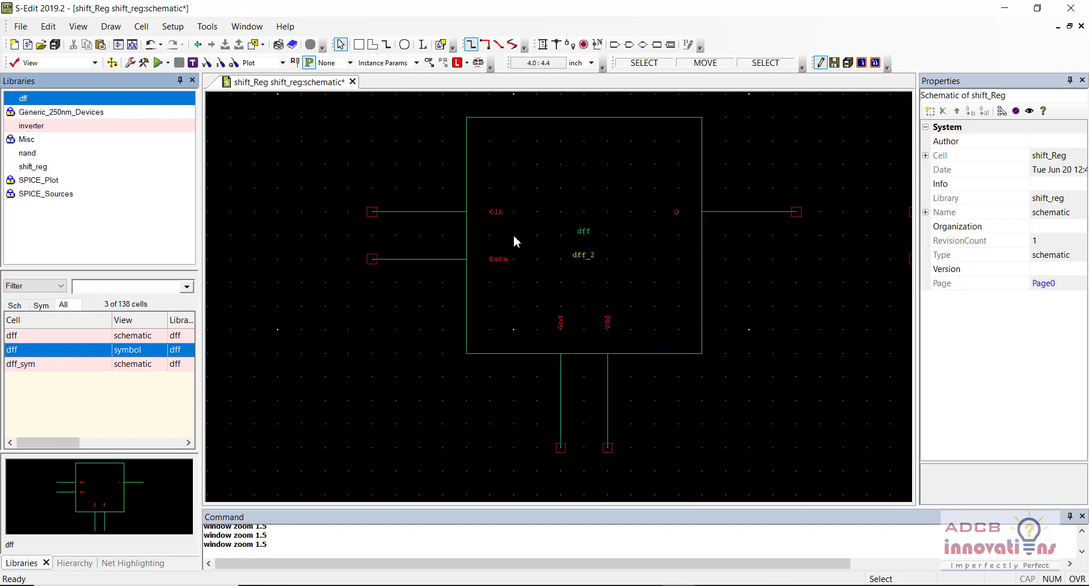
pyautogui.press('Right')
pyautogui.press('Right')
pyautogui.press('Right')
pyautogui.press('Right')
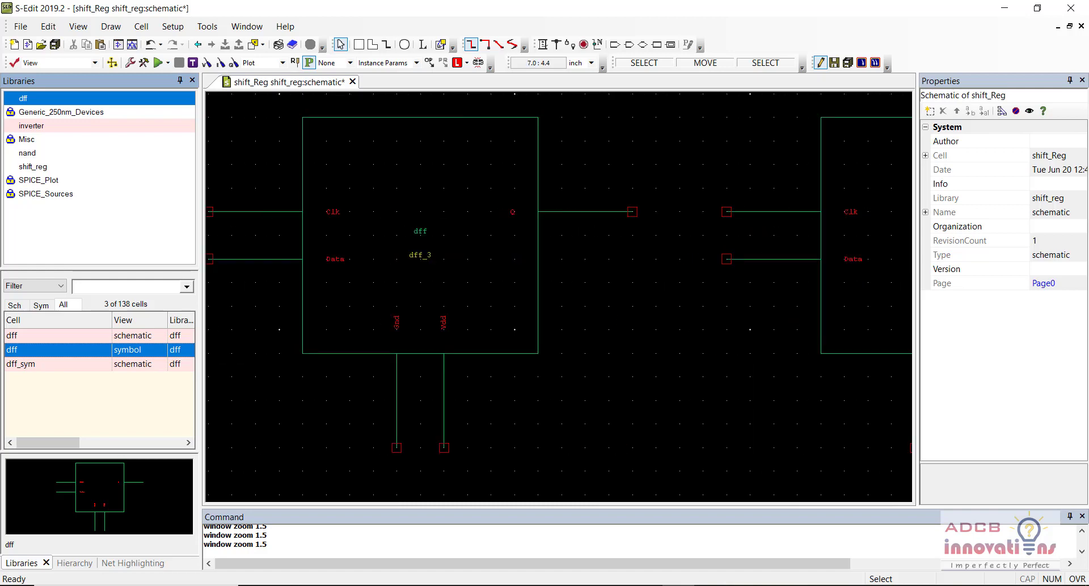
pyautogui.press('Right')
pyautogui.press('Right')
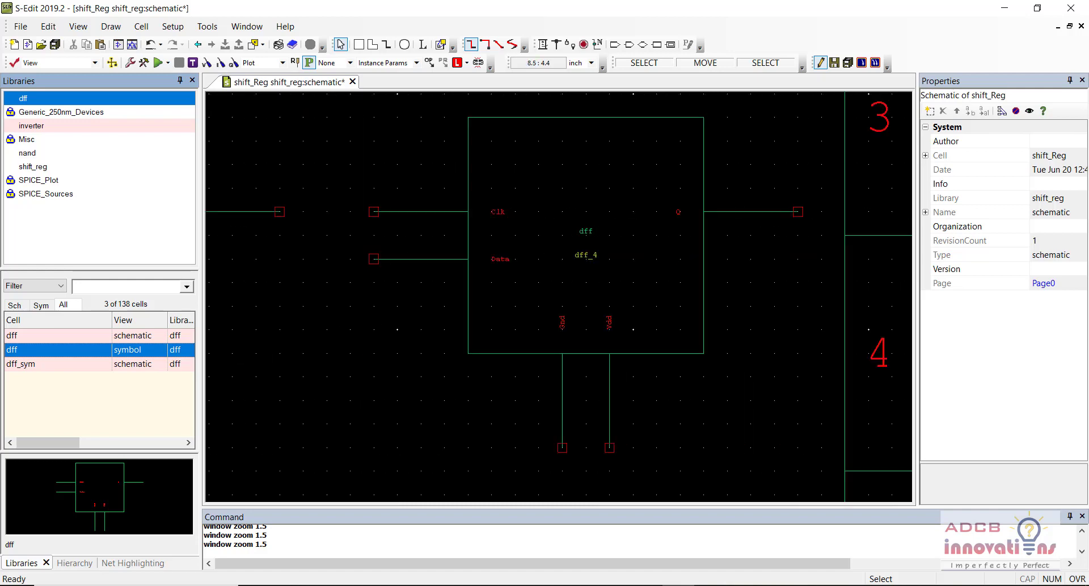
pyautogui.press('Right')
pyautogui.press('Up')
pyautogui.press('Up')
pyautogui.press('Left')
pyautogui.press('Left')
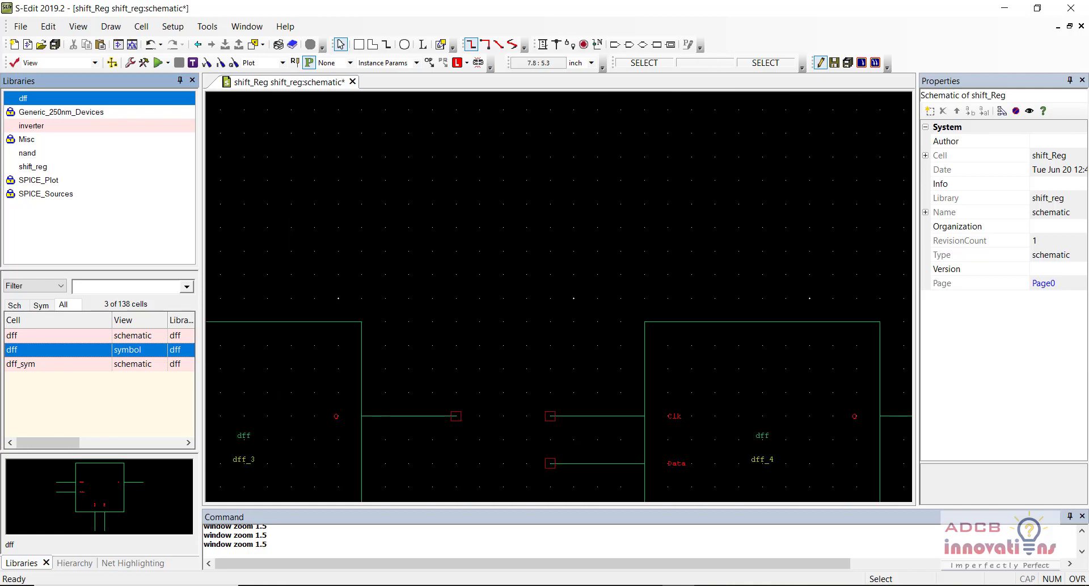
pyautogui.press('Down')
pyautogui.press('Left')
pyautogui.press('Right')
pyautogui.press('Right')
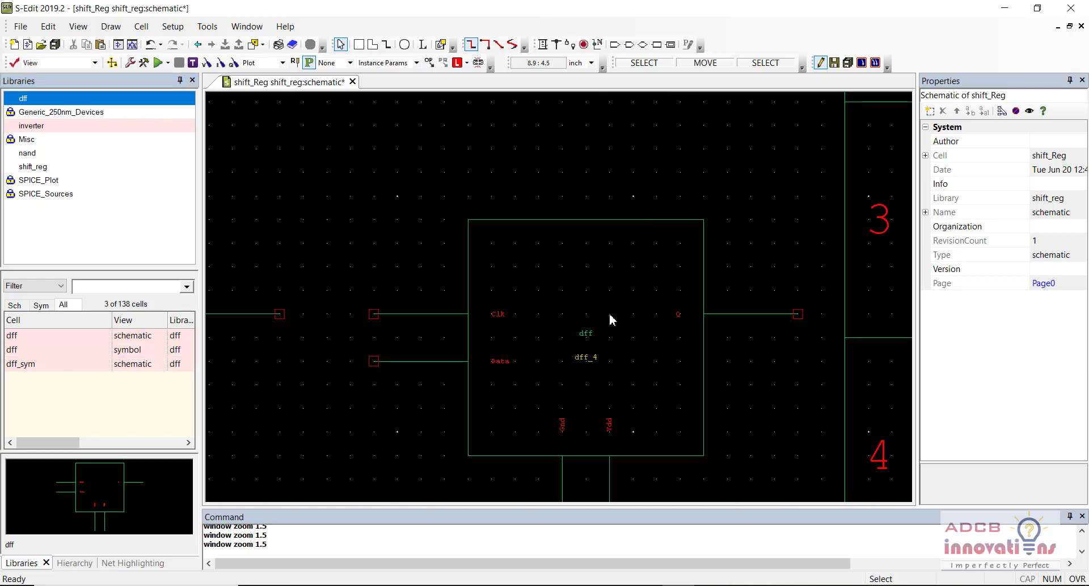
# Step: Force-move dff_4 up so its Data input is level with dff_3's Q output
pyautogui.click(611, 319)
pyautogui.hotkey('alt', 'm')
pyautogui.hotkey('alt', 'm')
pyautogui.hotkey('alt', 'm')
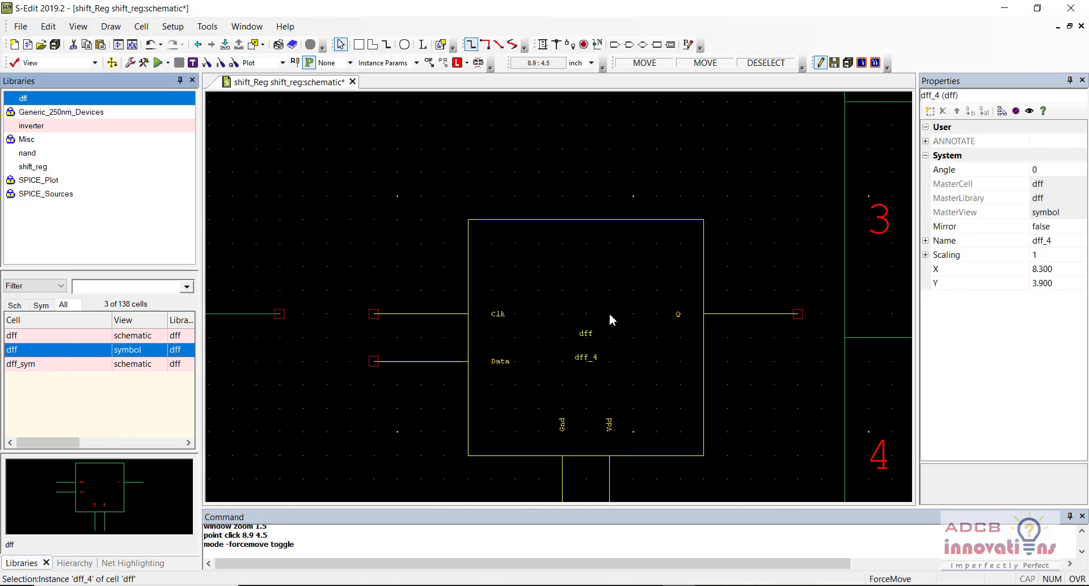
pyautogui.keyDown('alt'); pyautogui.moveTo(611, 319); pyautogui.dragTo(611, 249); pyautogui.keyUp('alt')
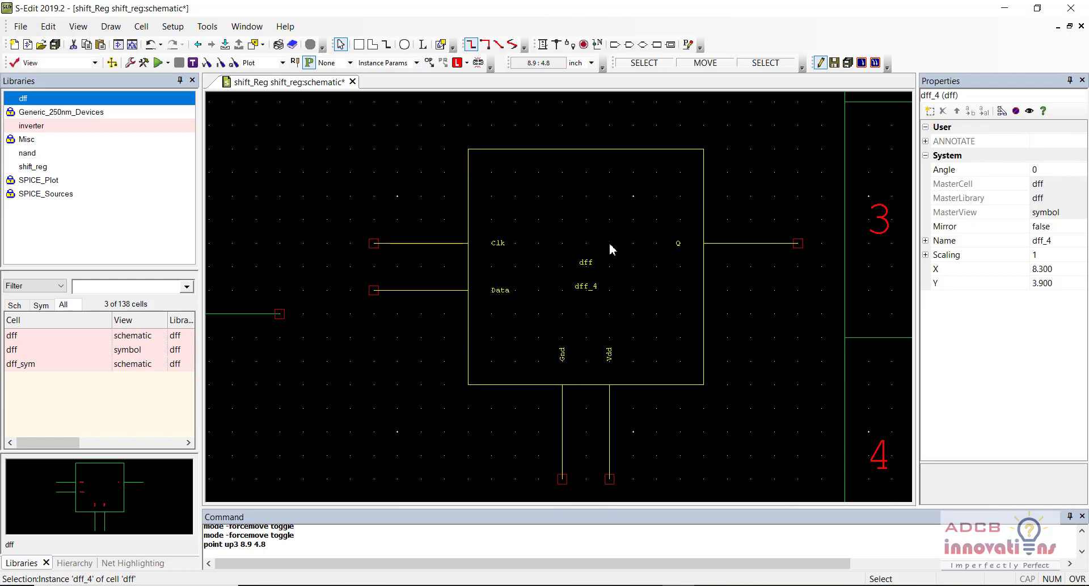
pyautogui.hotkey('alt', 'm')
pyautogui.hotkey('alt', 'm')
pyautogui.hotkey('alt', 'm')
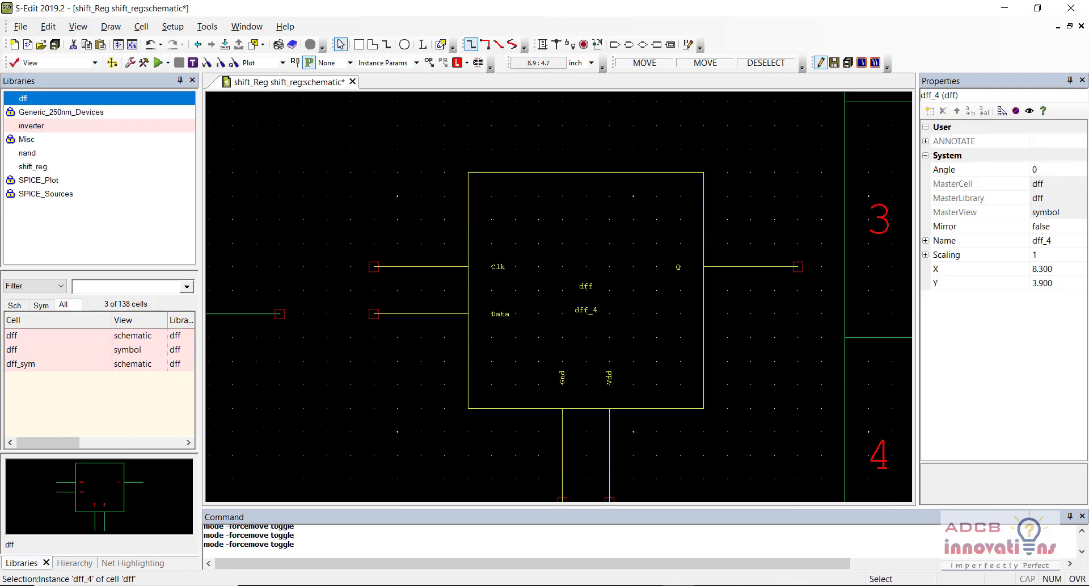
pyautogui.press('Left')
pyautogui.press('Left')
pyautogui.press('Left')
pyautogui.press('Right')
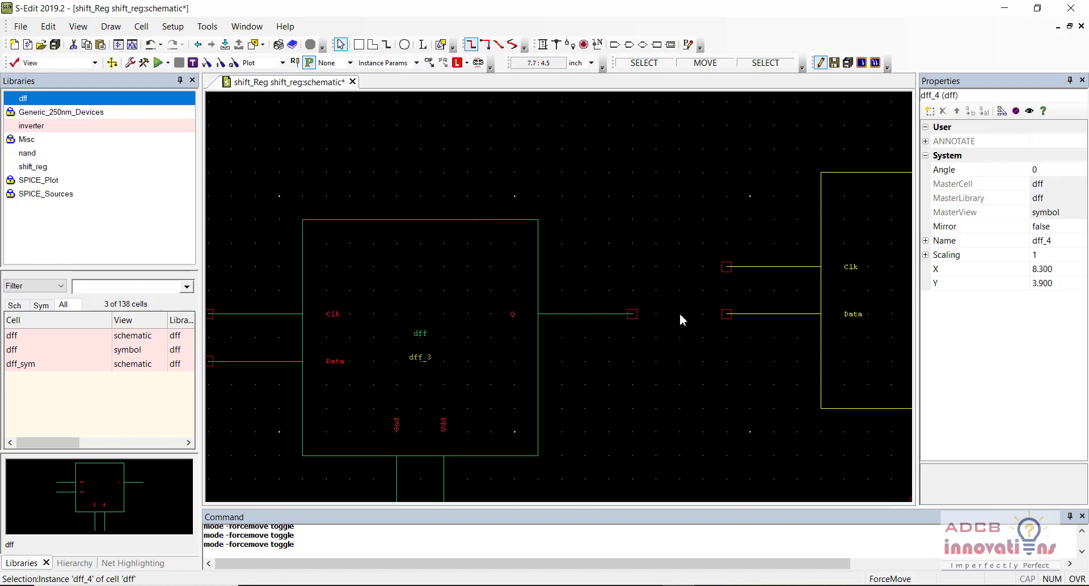
# Step: Force-move dff_2 down so its Q output is level with dff_3's Data input
pyautogui.press('Left')
pyautogui.press('Left')
pyautogui.press('Left')
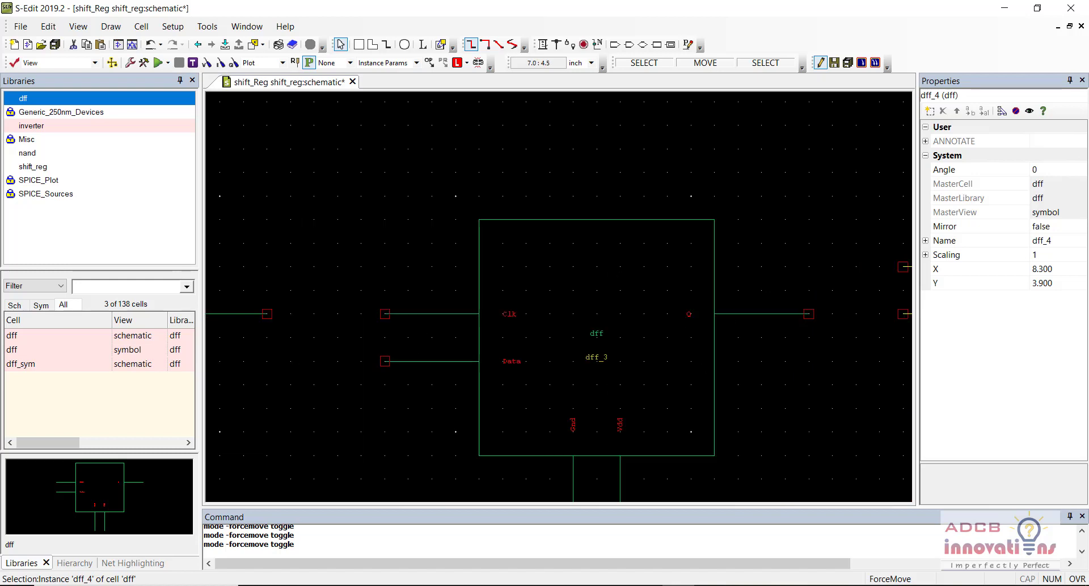
pyautogui.press('Left')
pyautogui.press('Right')
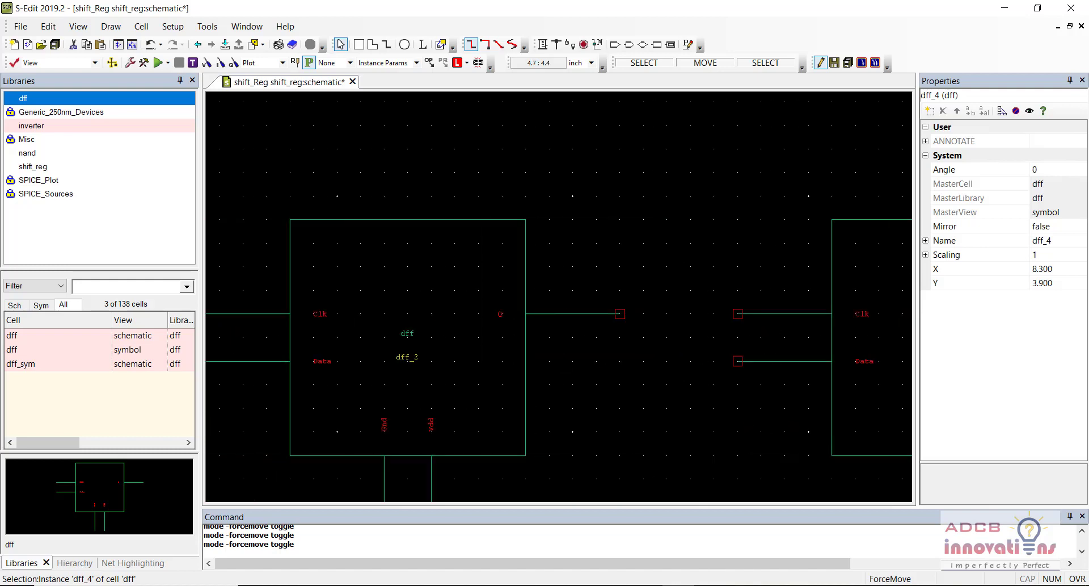
pyautogui.click(479, 343)
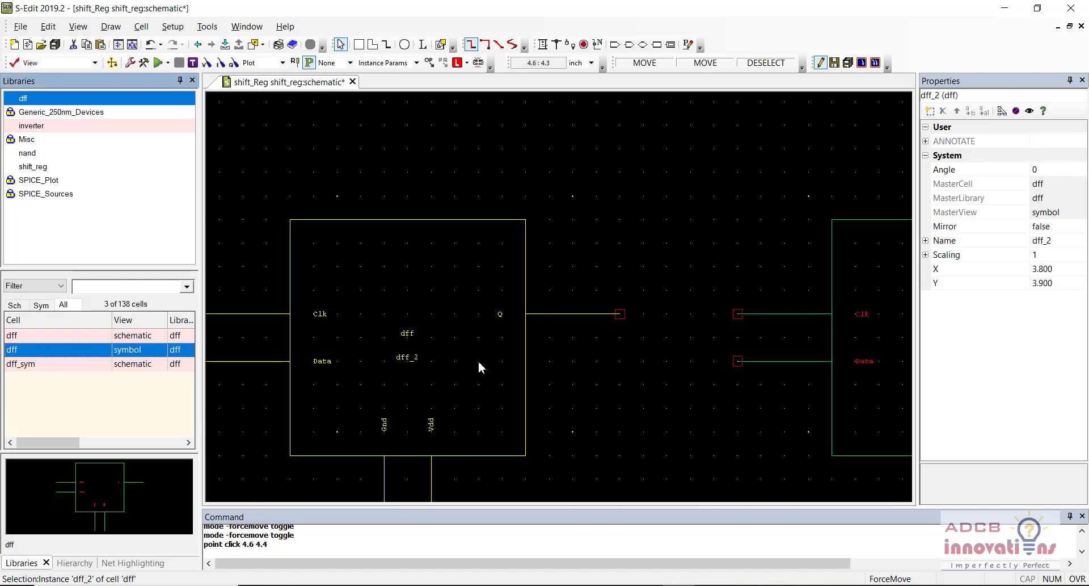
pyautogui.press('alt')
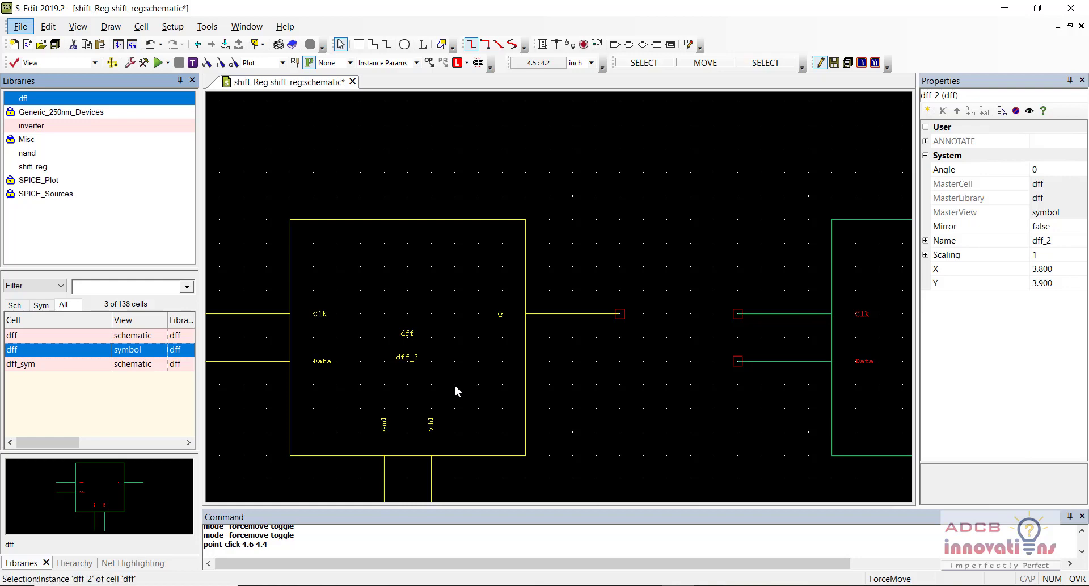
pyautogui.keyDown('alt'); pyautogui.moveTo(454, 384); pyautogui.dragTo(455, 431); pyautogui.keyUp('alt')
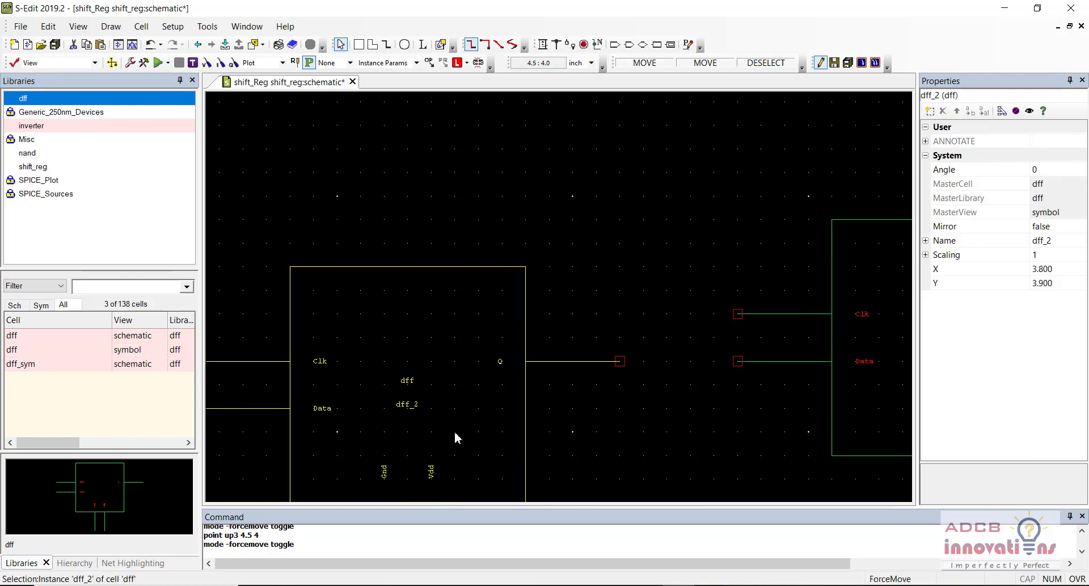
# Step: Lower dff_1 so it lines up with dff_2's Data input
pyautogui.press('Left')
pyautogui.press('Left')
pyautogui.press('Left')
pyautogui.press('Left')
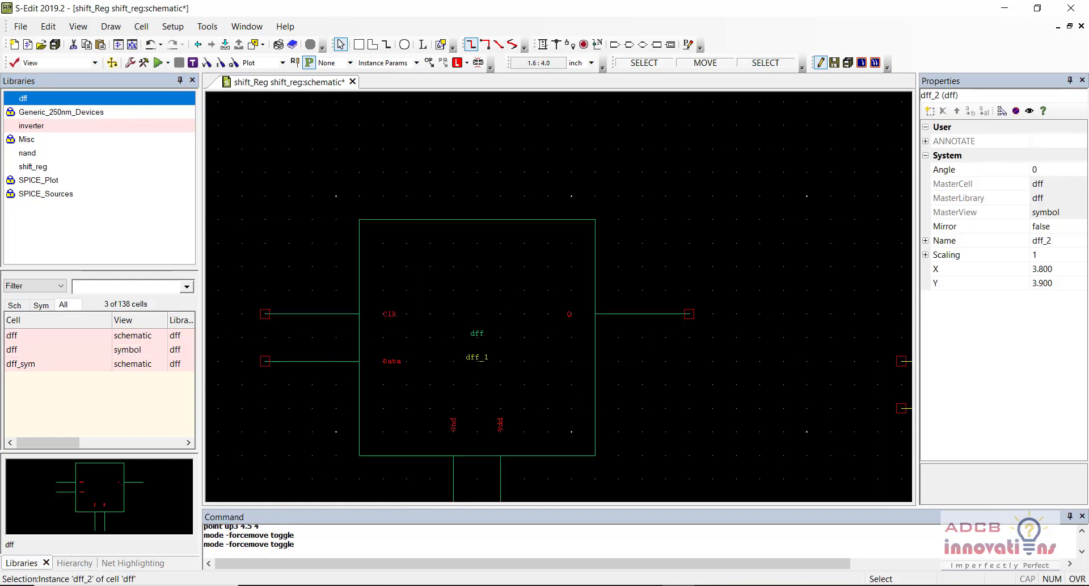
pyautogui.press('Down')
pyautogui.press('Right')
pyautogui.keyDown('alt'); pyautogui.moveTo(325, 259); pyautogui.dragTo(420, 360); pyautogui.keyUp('alt')
pyautogui.press('Left')
pyautogui.press('Left')
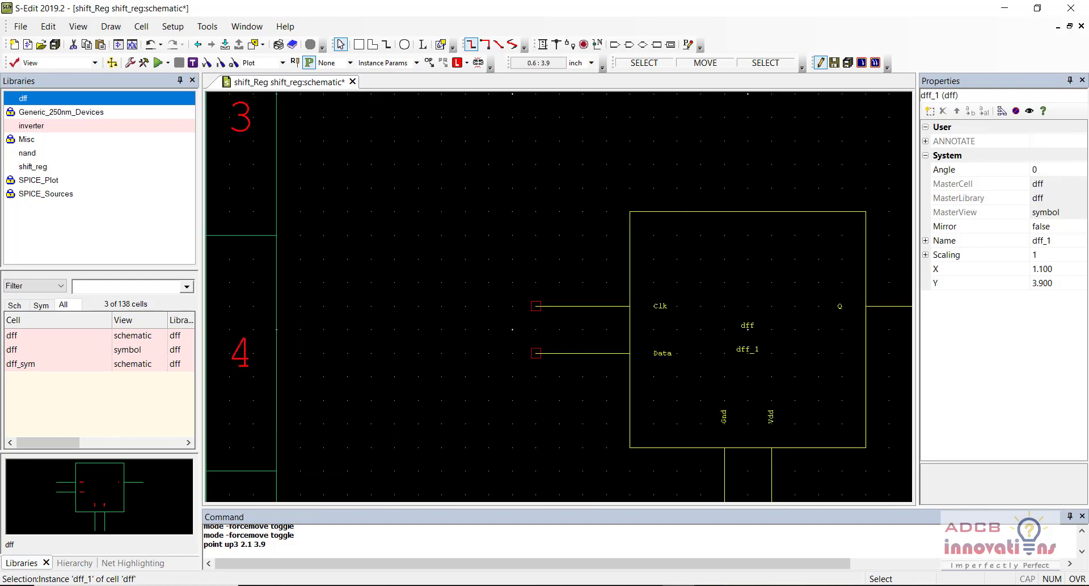
pyautogui.press('Right')
# Step: Zoom out until all four staggered flip-flops are in view
pyautogui.press('-')
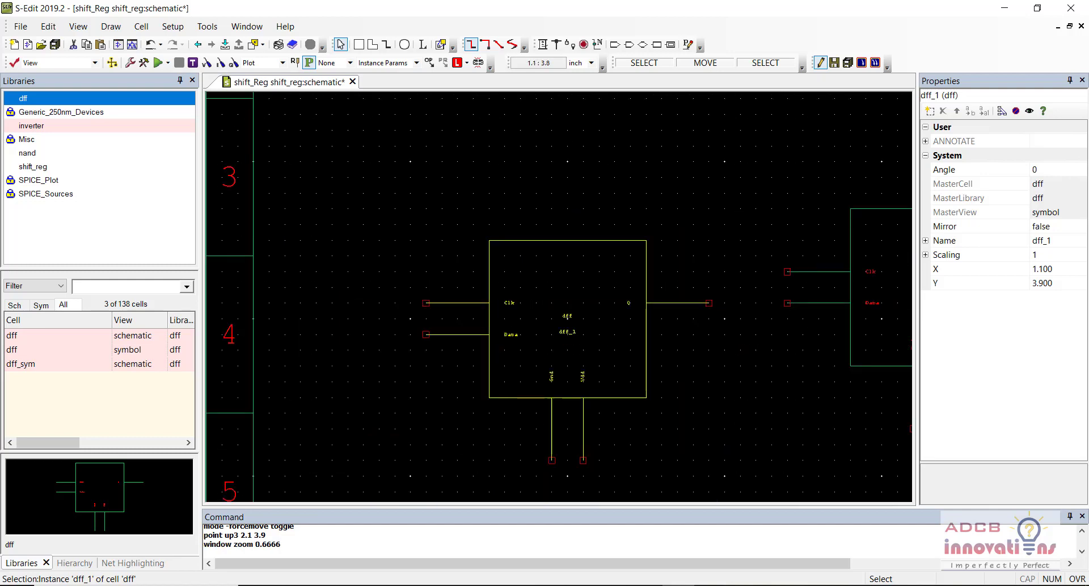
pyautogui.press('Right')
pyautogui.press('Right')
pyautogui.press('Right')
pyautogui.press('Up')
pyautogui.press('Right')
pyautogui.press('Right')
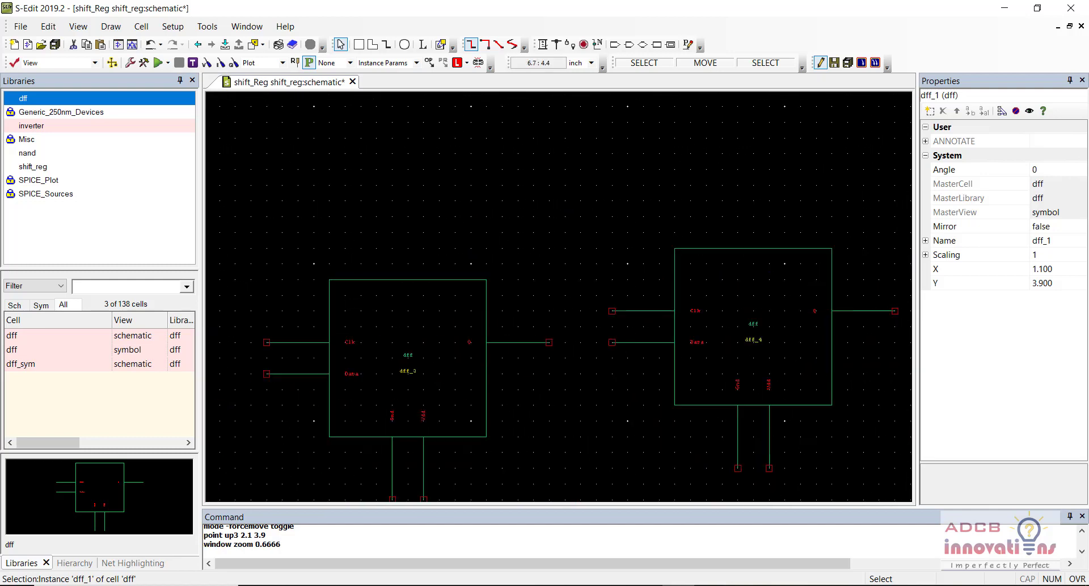
pyautogui.press('Left')
pyautogui.press('Left')
pyautogui.press('Left')
pyautogui.press('Down')
pyautogui.press('-')
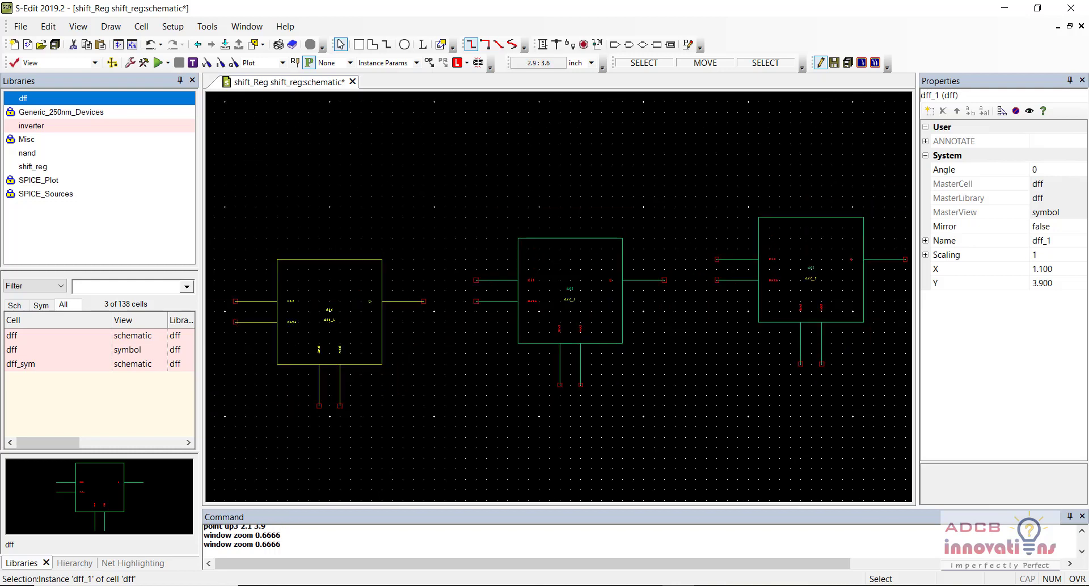
pyautogui.press('Left')
pyautogui.press('-')
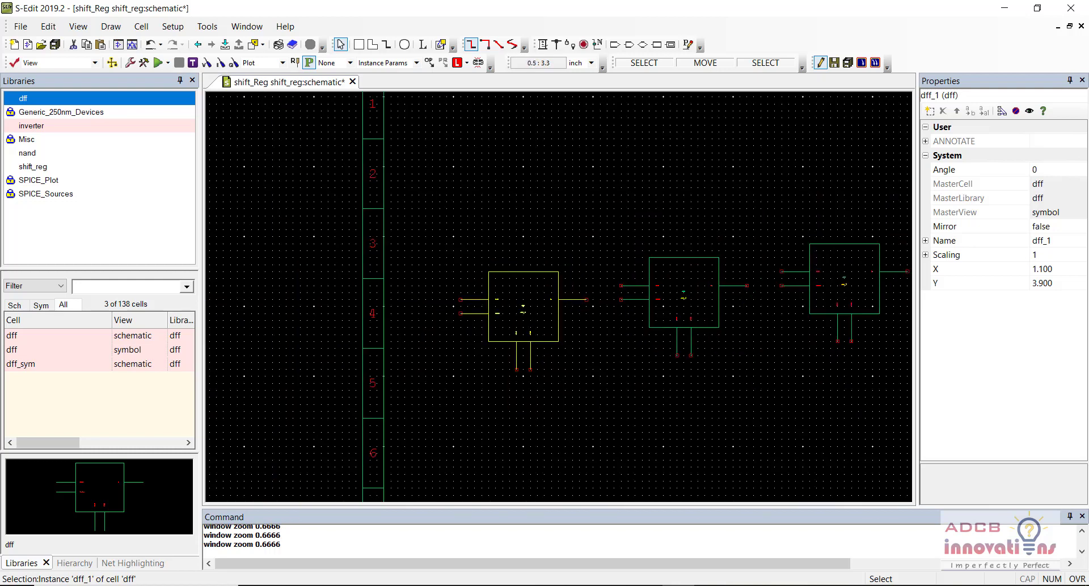
pyautogui.press('Right')
pyautogui.press('Right')
pyautogui.press('Left')
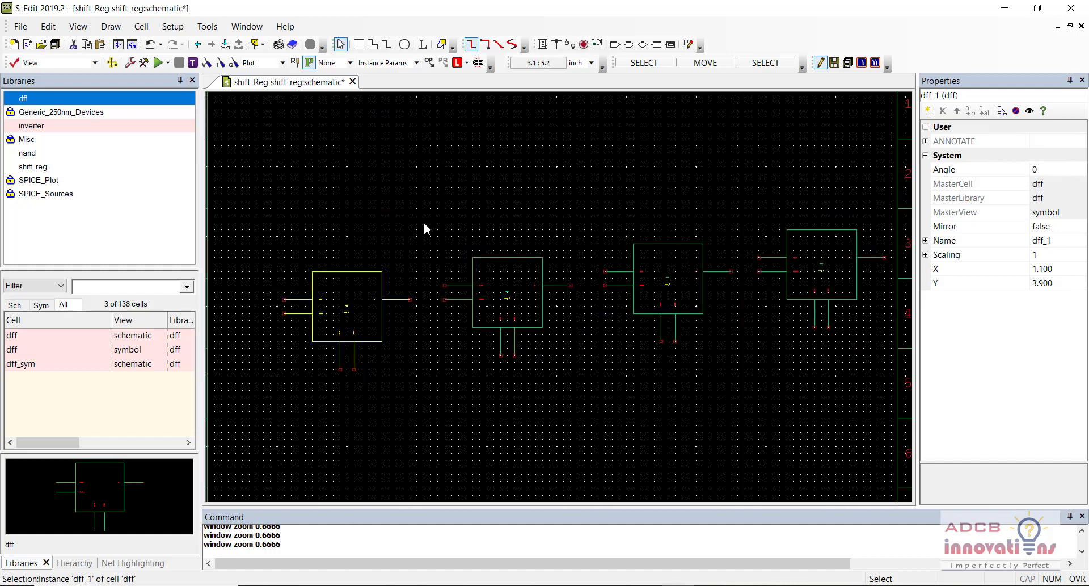
# Step: Draw wires chaining each DFF's Q output to the next DFF's Data input
pyautogui.click(542, 44)
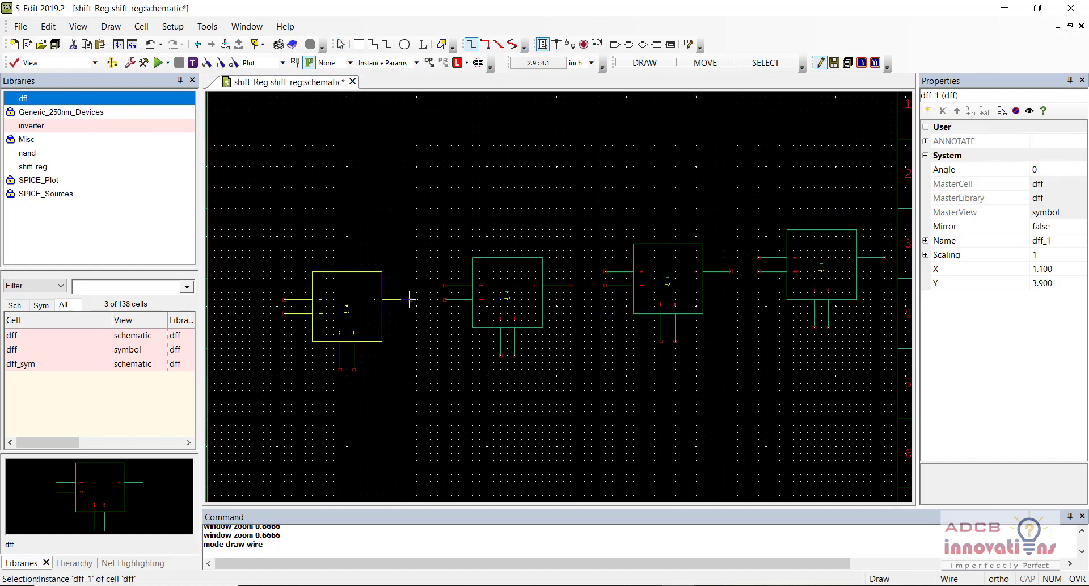
pyautogui.click(410, 298)
pyautogui.click(445, 298)
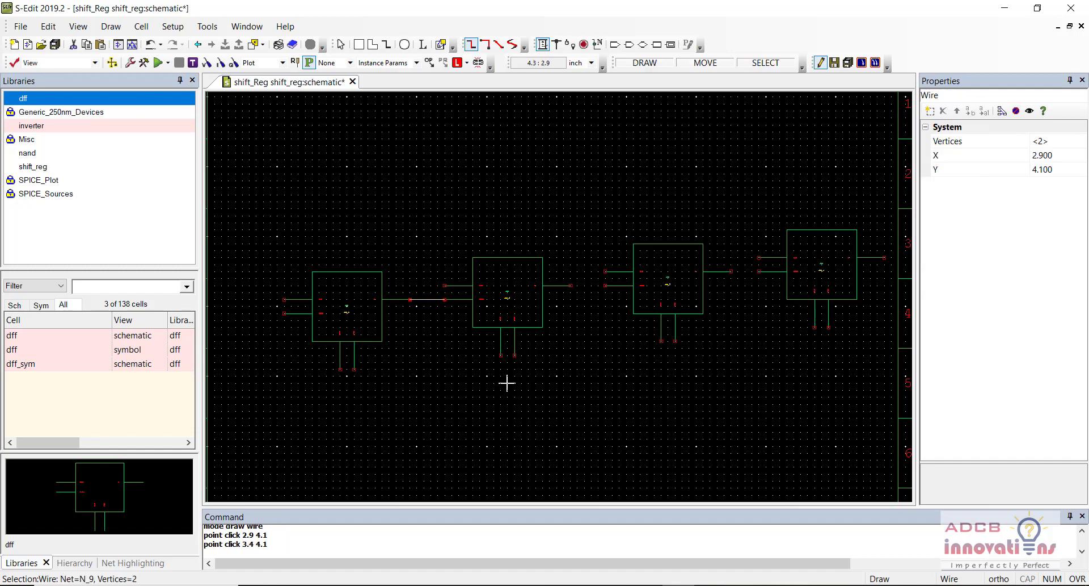
pyautogui.click(570, 285)
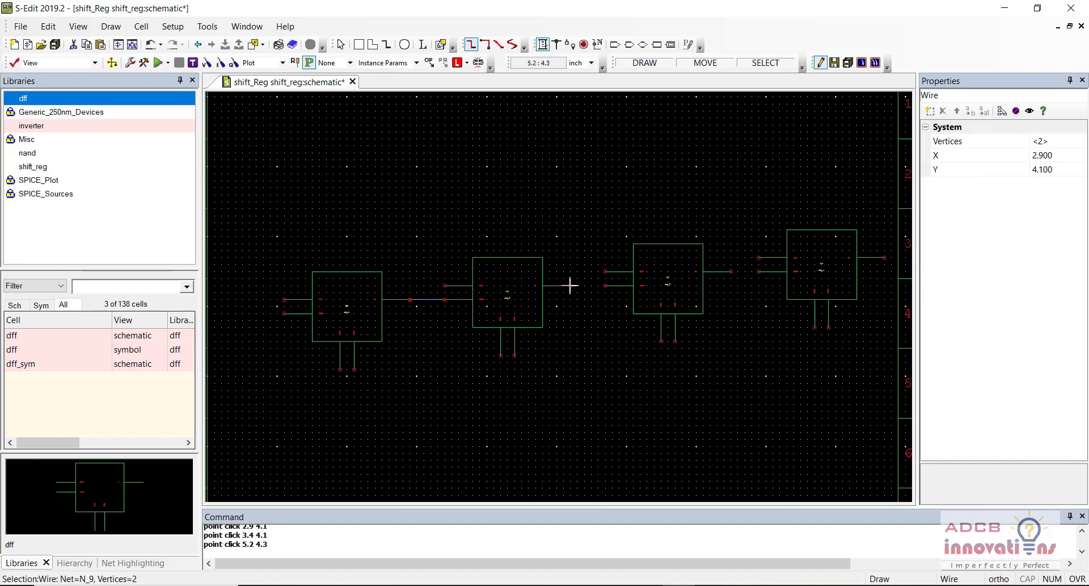
pyautogui.click(606, 285)
pyautogui.click(731, 272)
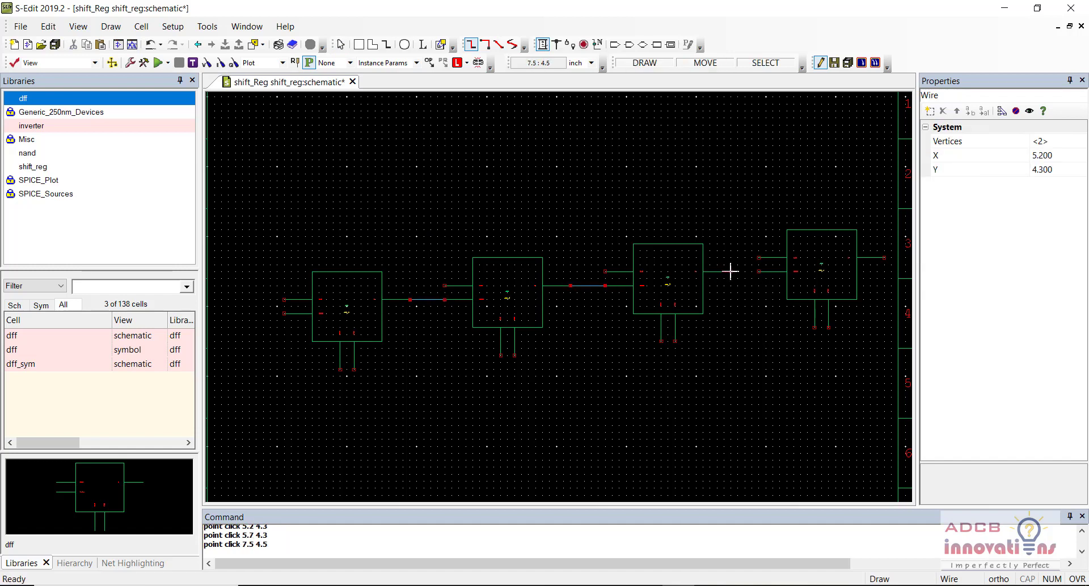
pyautogui.click(759, 272)
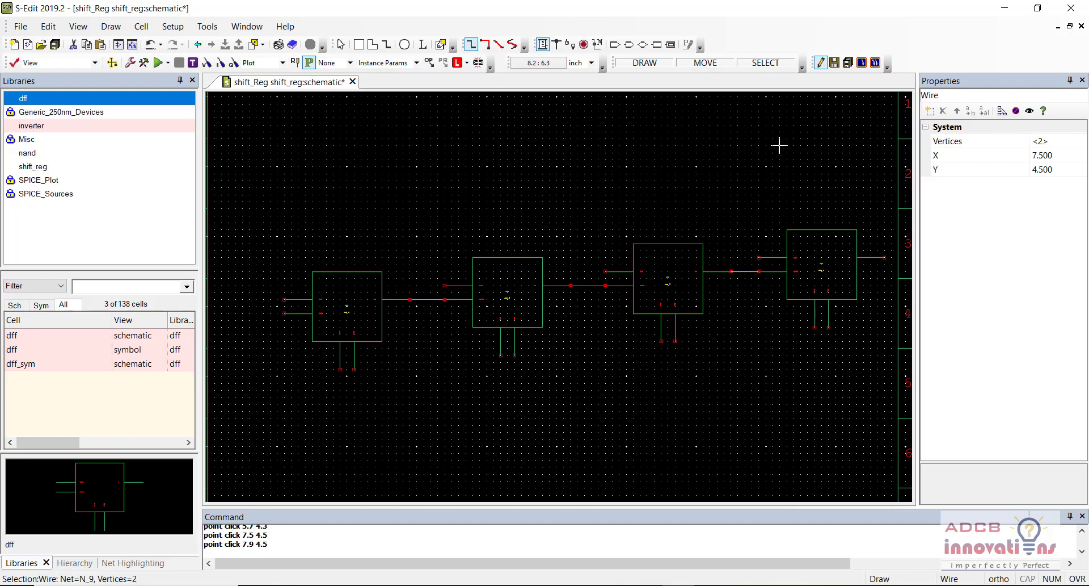
# Step: Place output ports Q4 on the last DFF's output and Q3 before the fourth DFF
pyautogui.click(629, 44)
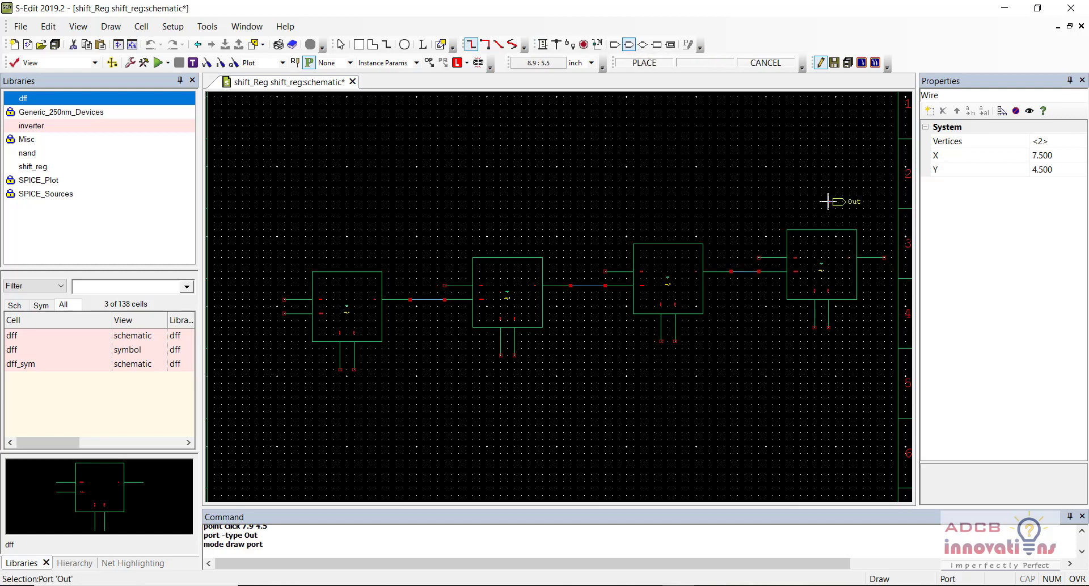
pyautogui.click(884, 257)
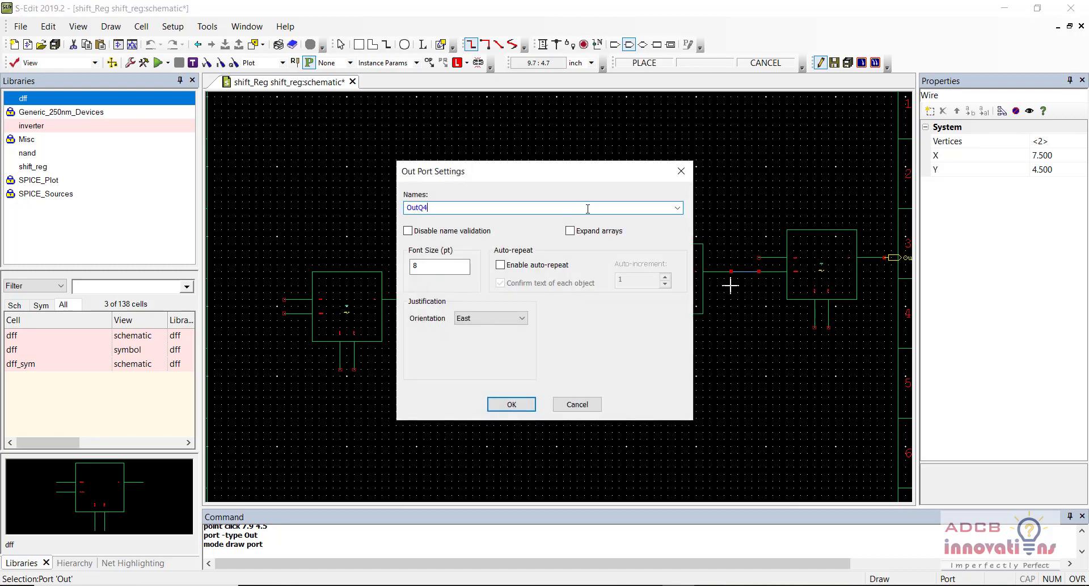
pyautogui.write('Q')
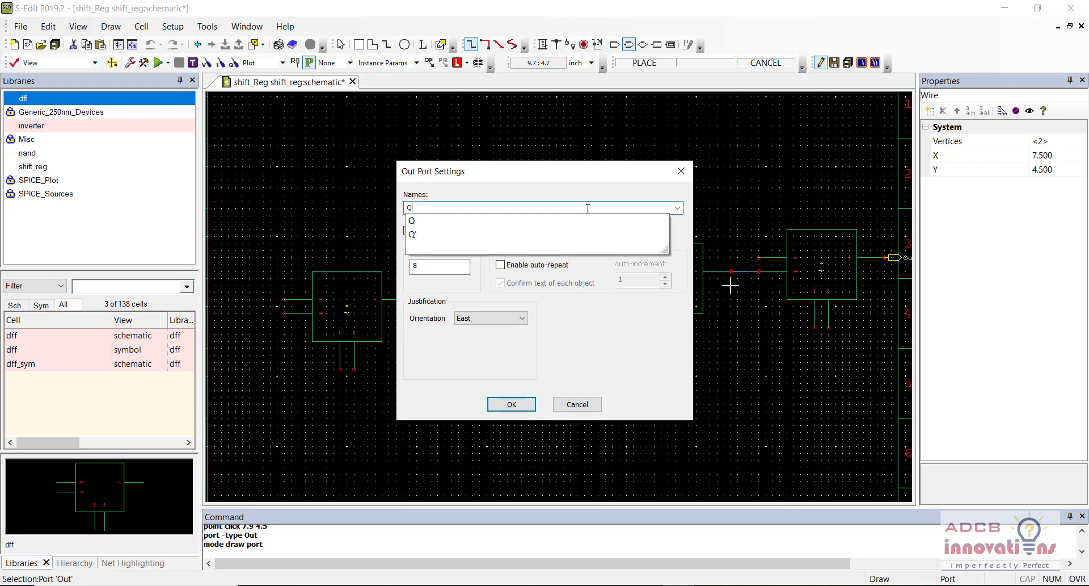
pyautogui.write('4')
pyautogui.press('Return')
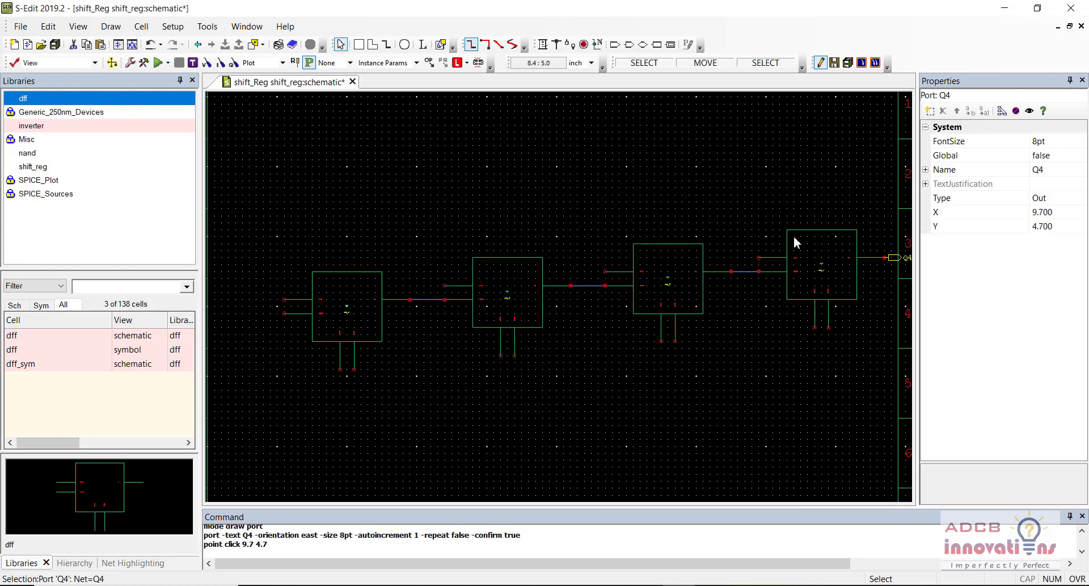
pyautogui.click(629, 45)
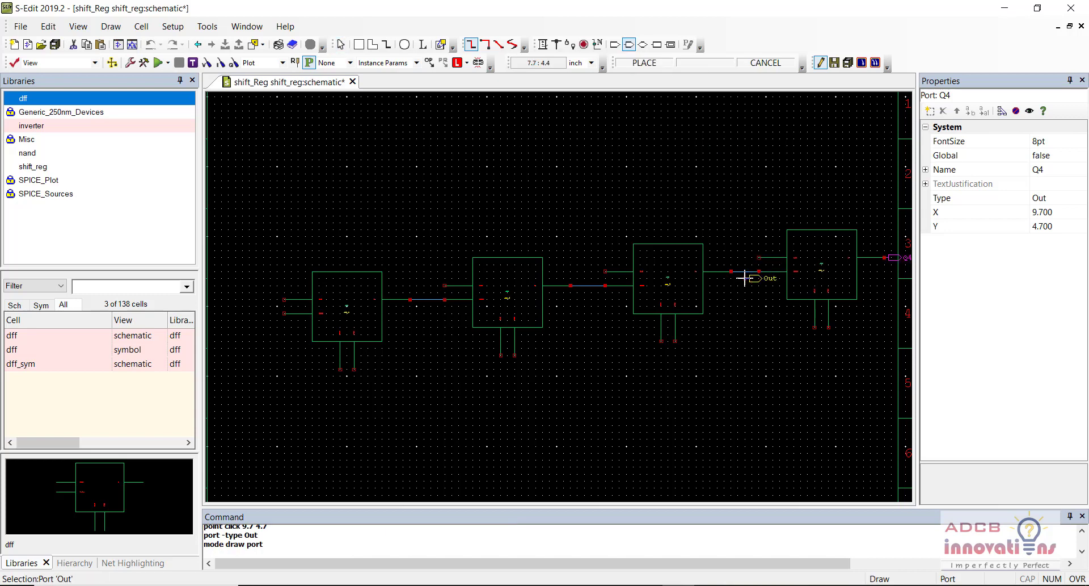
pyautogui.press('r')
pyautogui.press('r')
pyautogui.press('r')
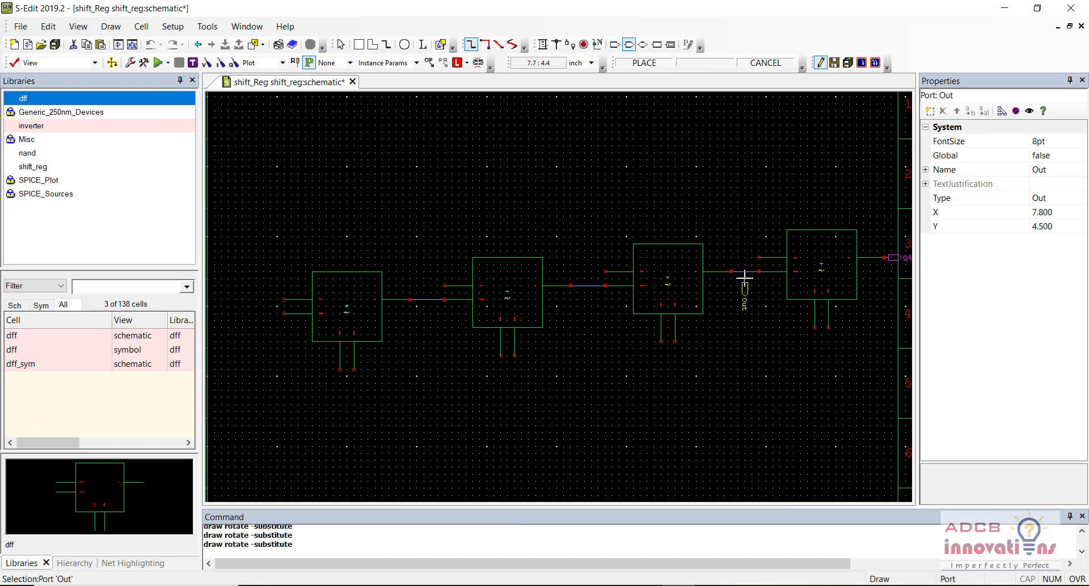
pyautogui.click(758, 271)
pyautogui.write('Q')
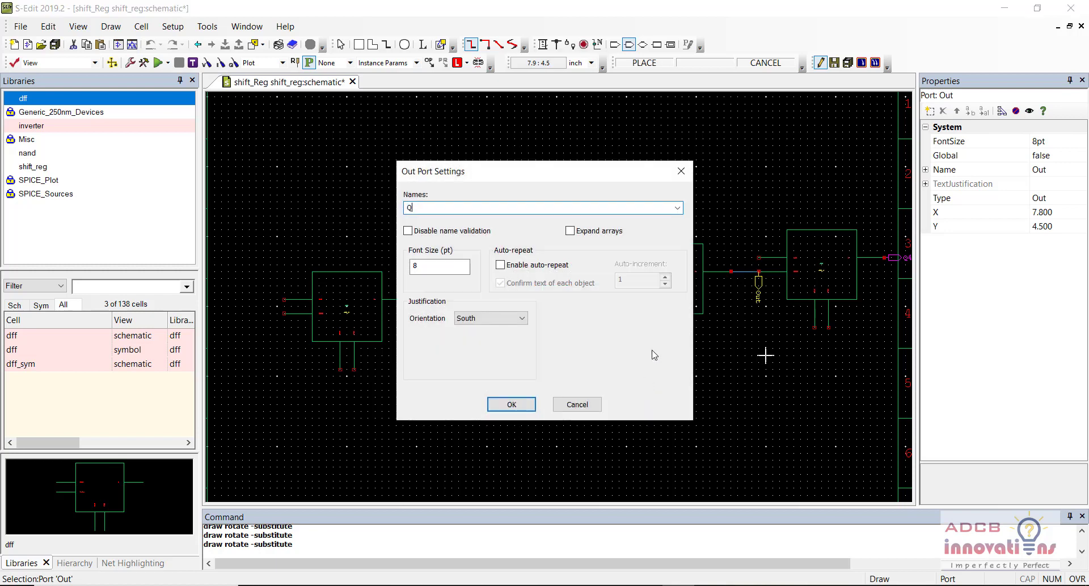
pyautogui.write('3')
pyautogui.press('Return')
pyautogui.press('Escape')
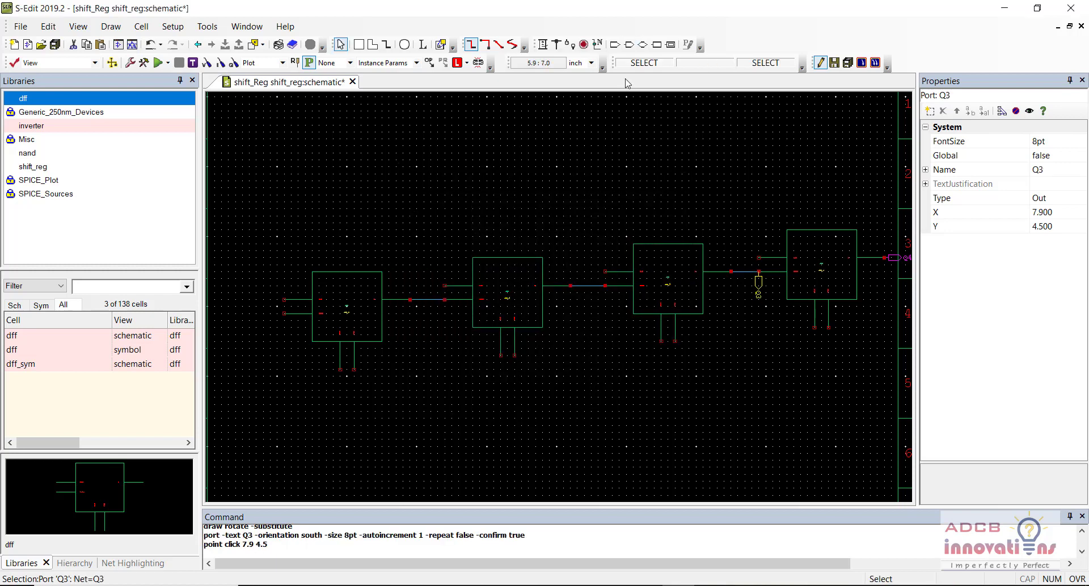
# Step: Place output ports Q2 before the third DFF and Q1 before the second DFF
pyautogui.click(629, 45)
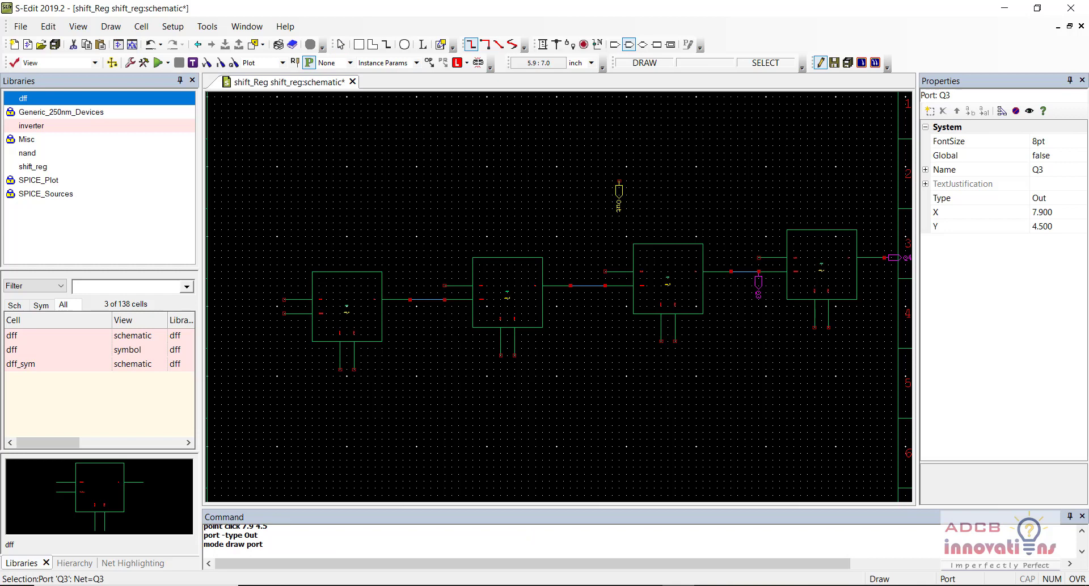
pyautogui.click(606, 285)
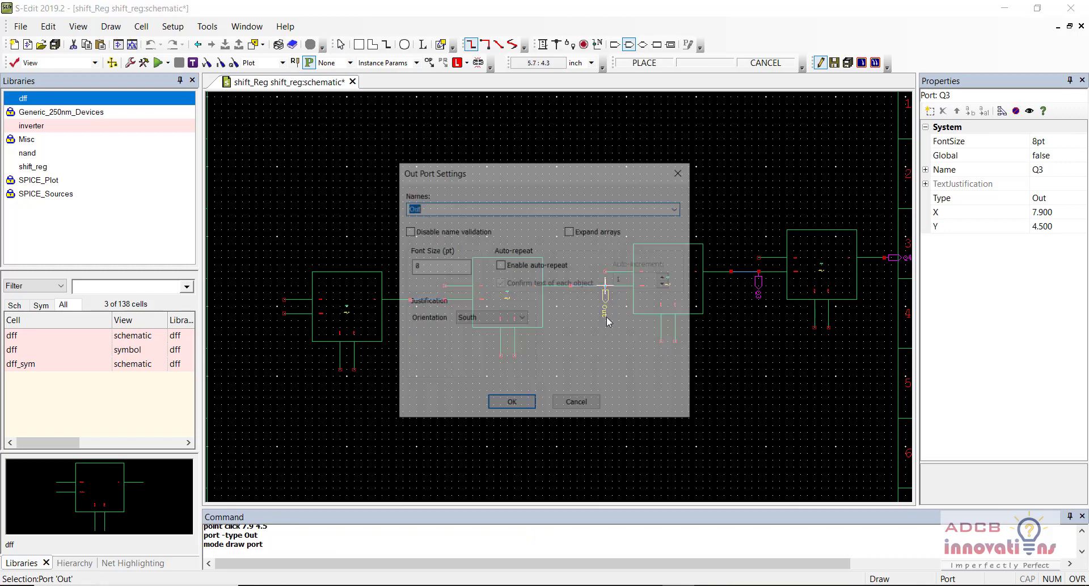
pyautogui.write('Q2')
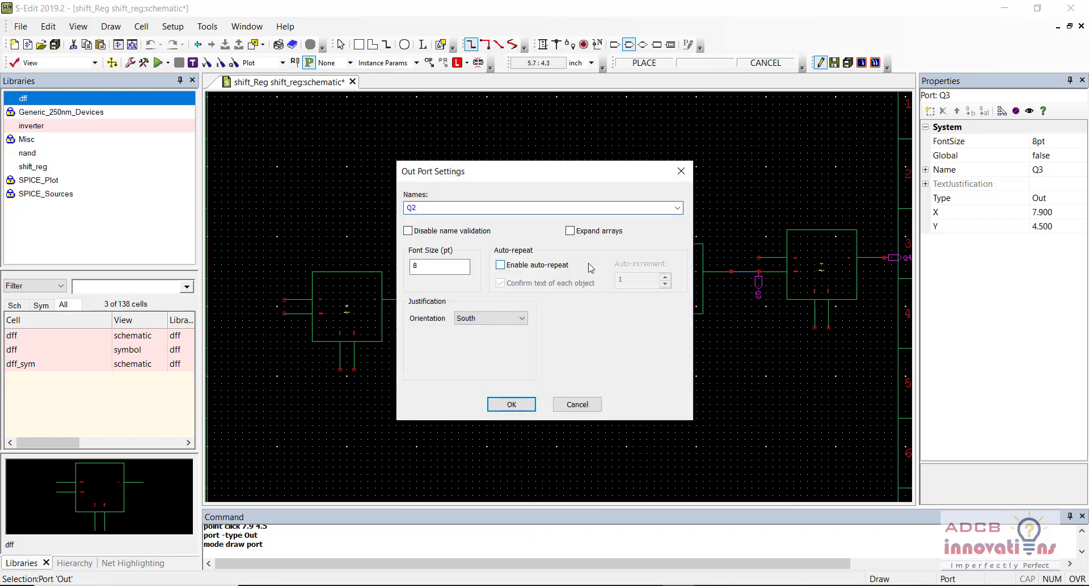
pyautogui.press('Return')
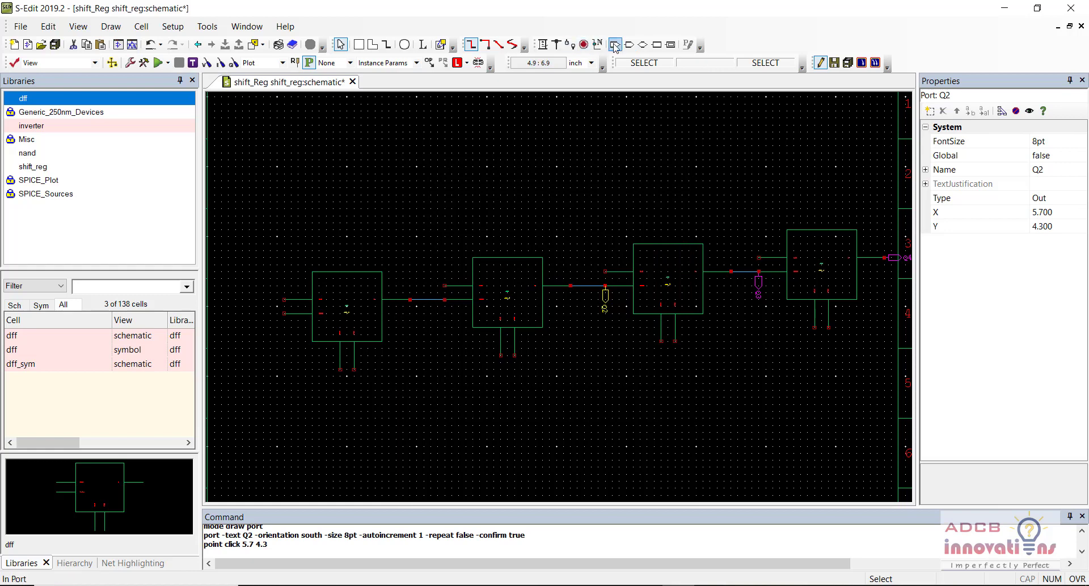
pyautogui.click(615, 45)
pyautogui.click(629, 45)
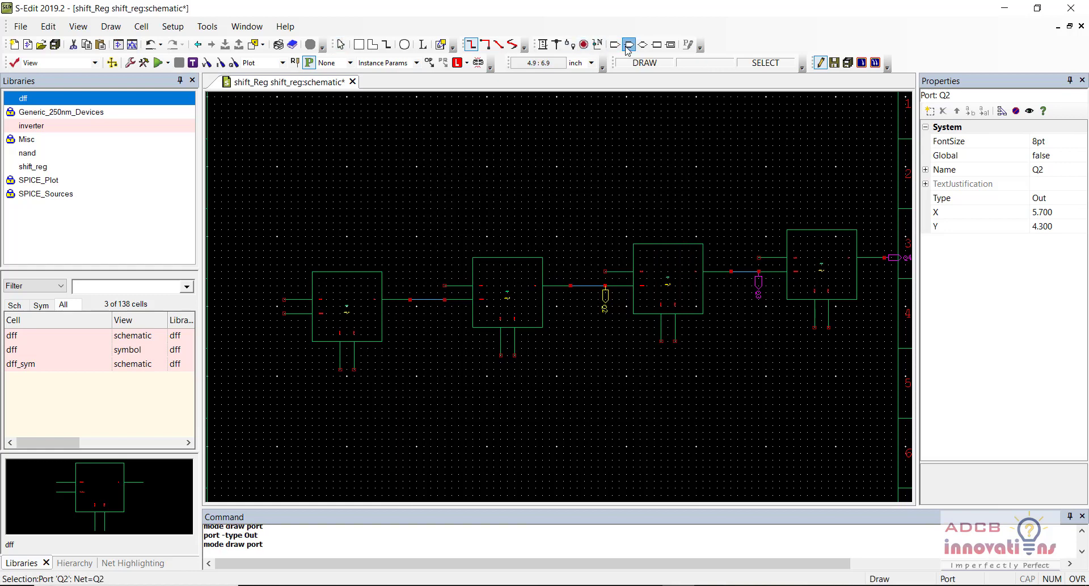
pyautogui.click(445, 298)
pyautogui.write('Q')
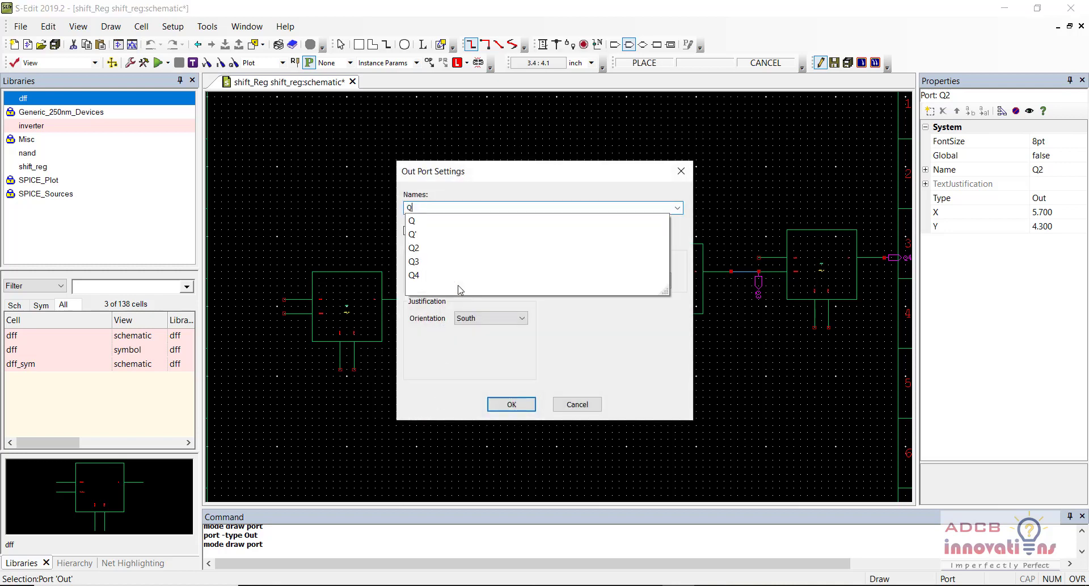
pyautogui.write('1')
pyautogui.press('Return')
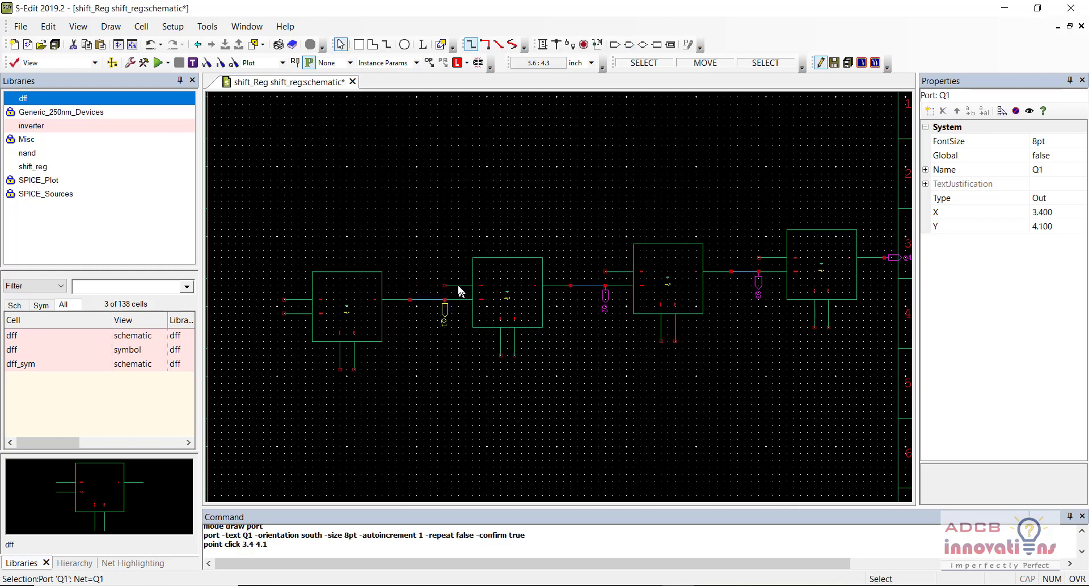
pyautogui.click(528, 418)
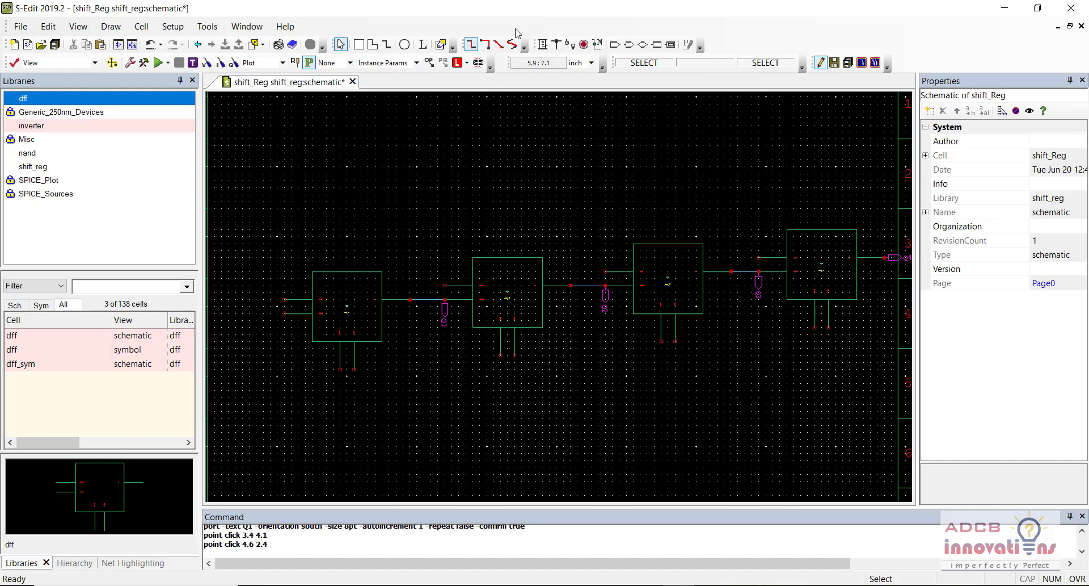
# Step: Draw a horizontal wire above the four DFFs with vertical branches down to each flip-flop's input pin
pyautogui.click(543, 45)
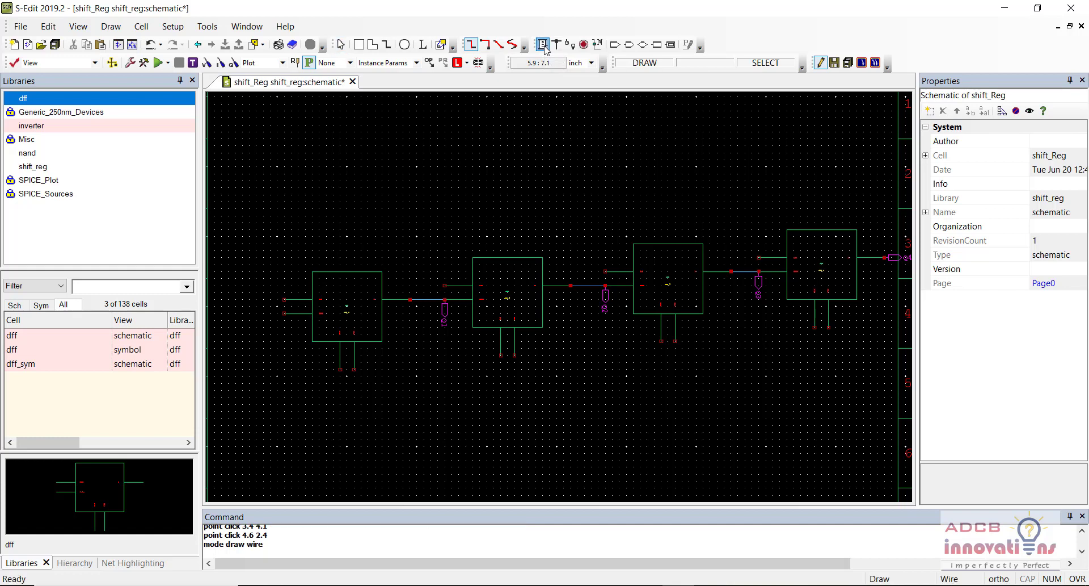
pyautogui.click(284, 235)
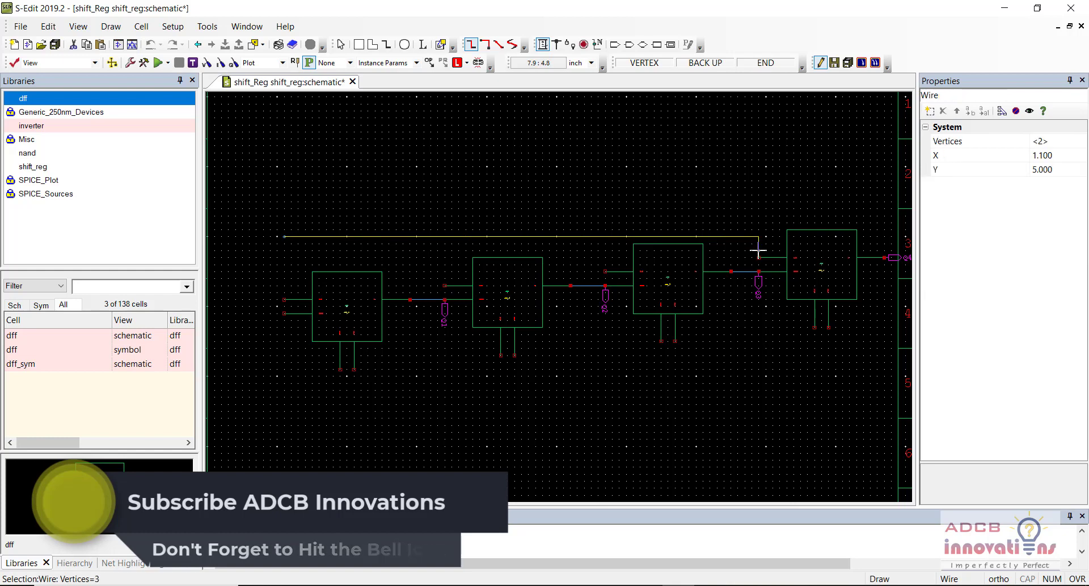
pyautogui.click(758, 236)
pyautogui.doubleClick(758, 258)
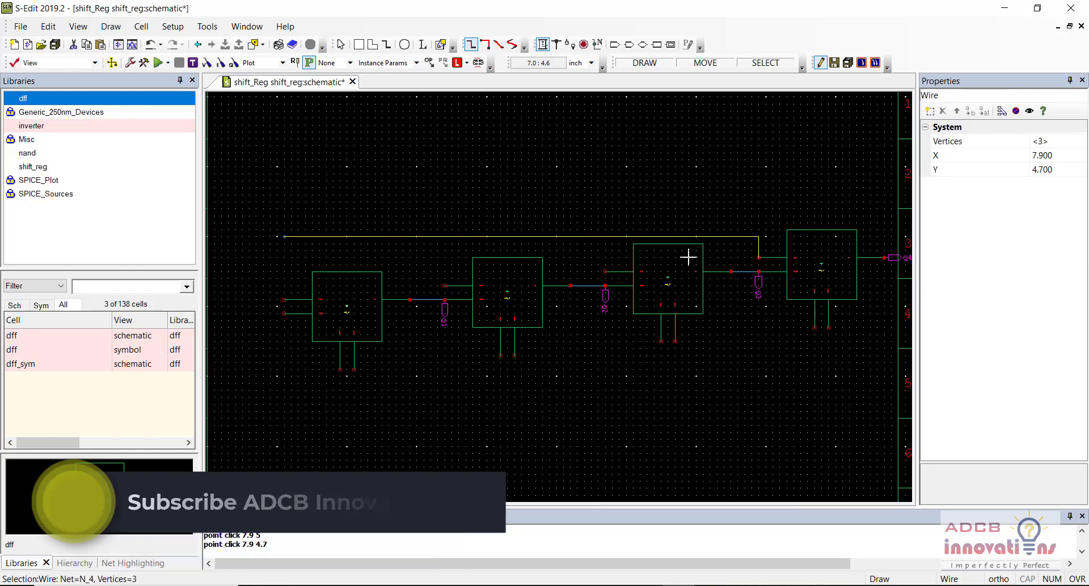
pyautogui.click(605, 271)
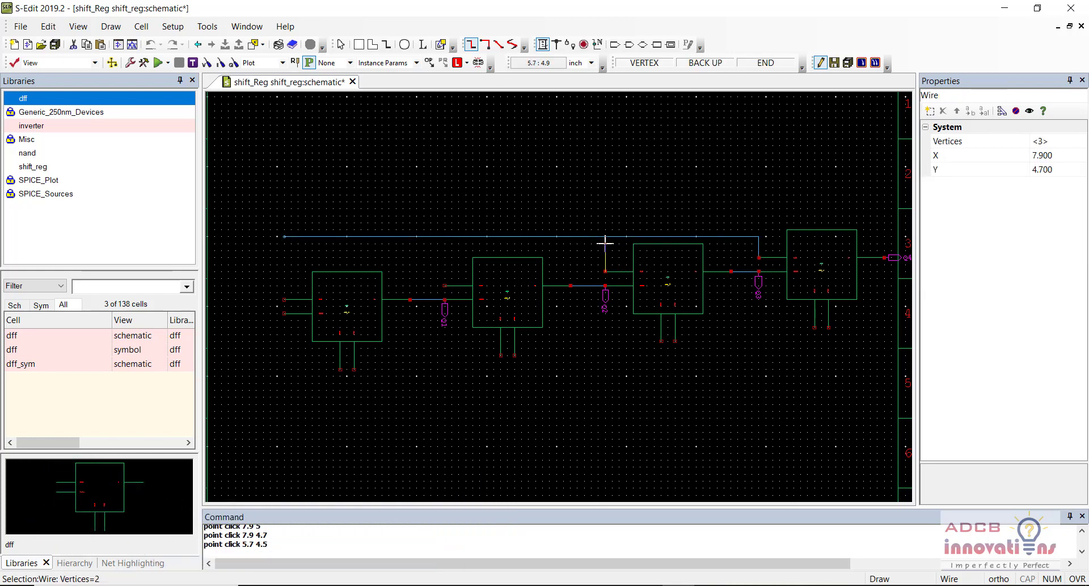
pyautogui.doubleClick(606, 236)
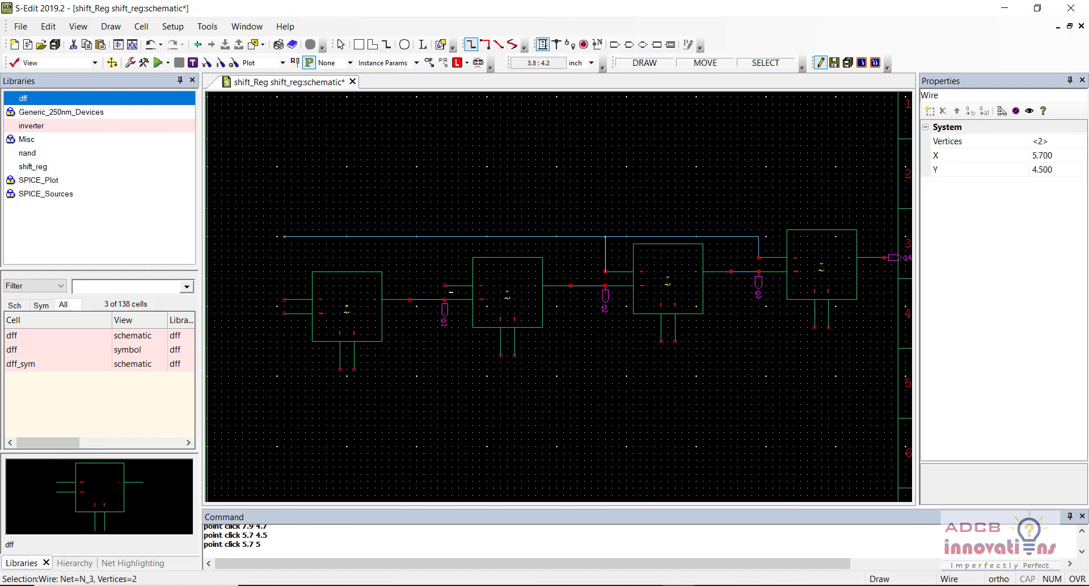
pyautogui.click(445, 285)
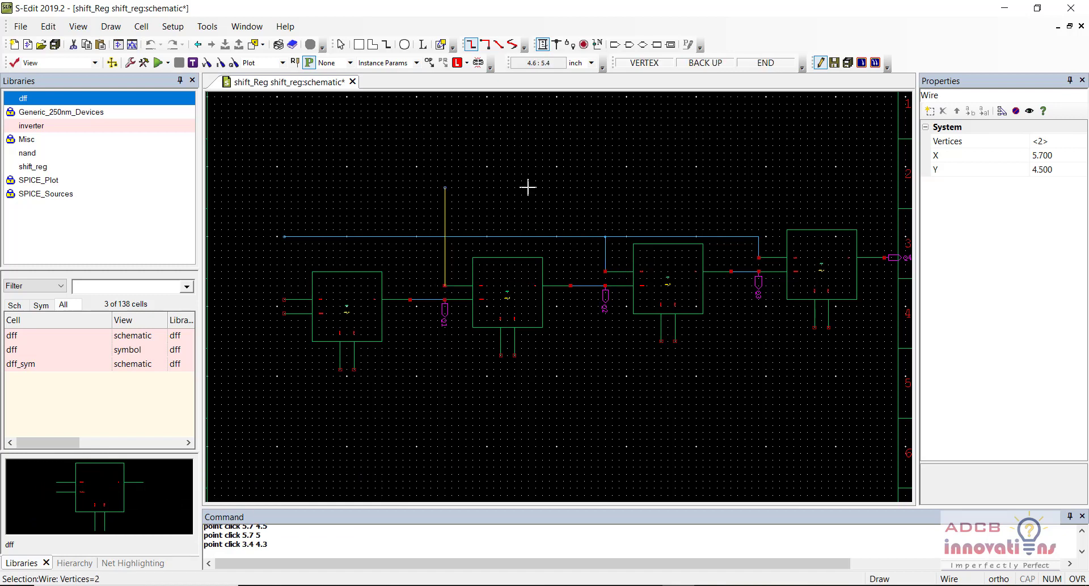
pyautogui.doubleClick(445, 236)
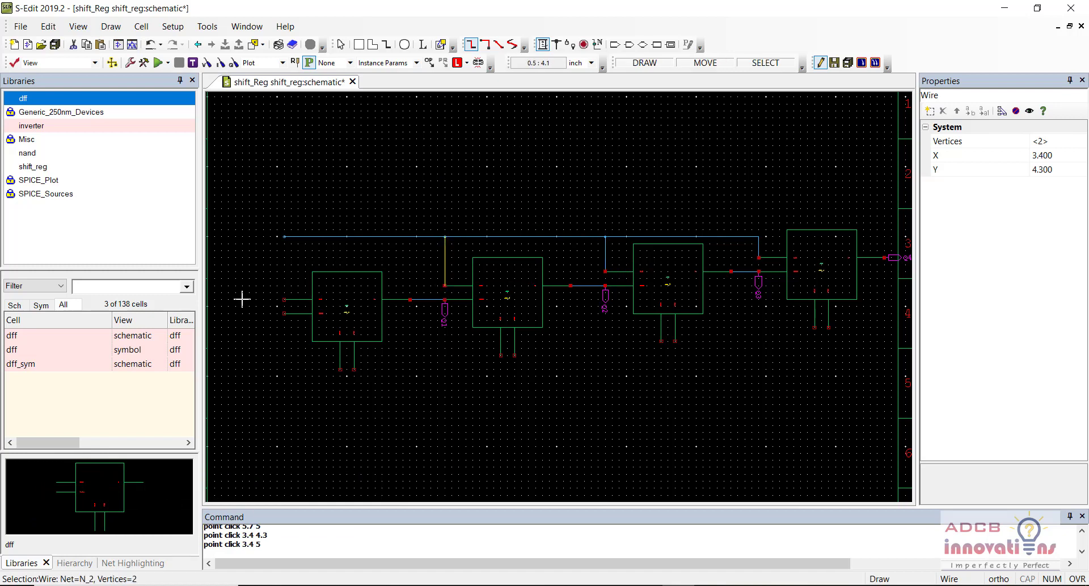
pyautogui.click(283, 299)
pyautogui.click(284, 236)
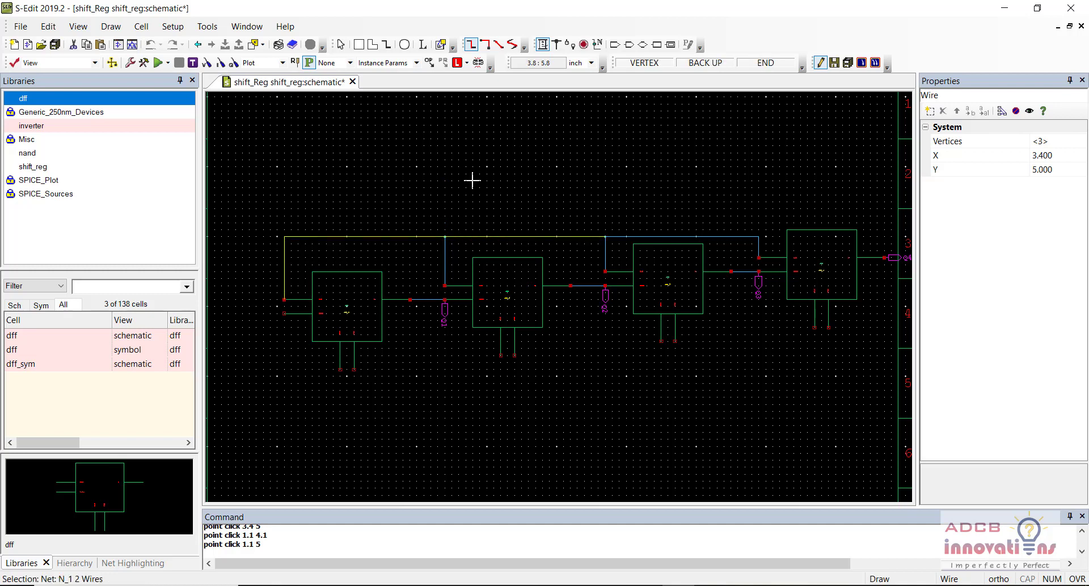
pyautogui.click(615, 44)
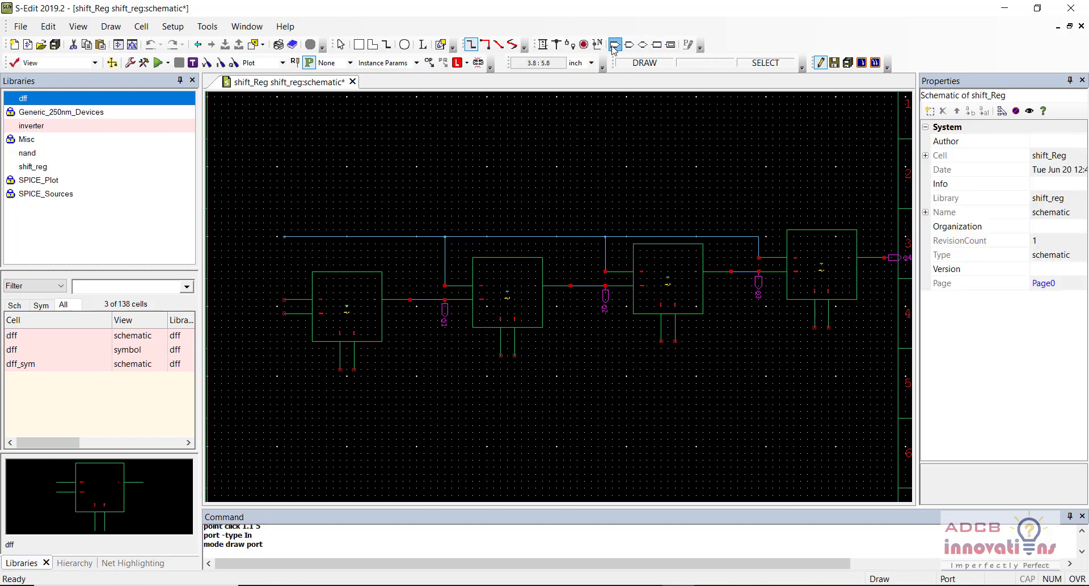
# Step: Place an input port named Clk at the top wire's left end and shift it further left
pyautogui.click(284, 236)
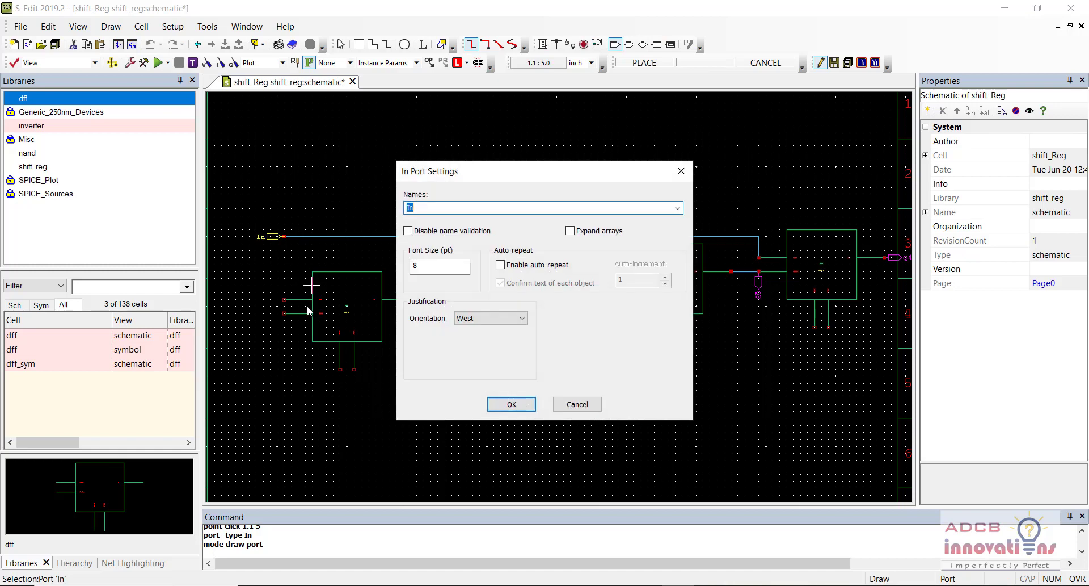
pyautogui.write('Clk')
pyautogui.press('Return')
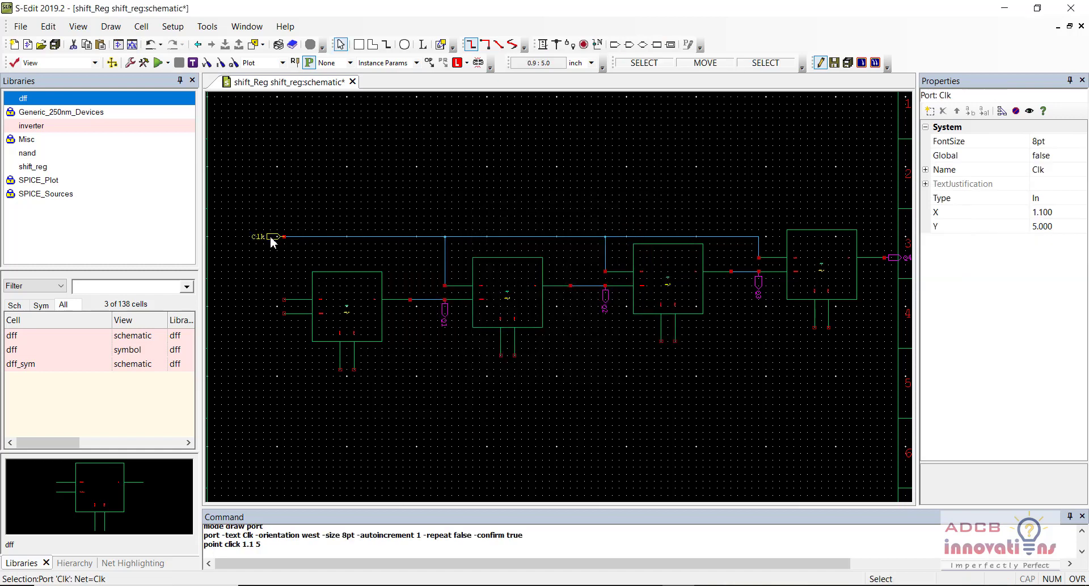
pyautogui.hotkey('alt', 'm')
pyautogui.click(242, 237)
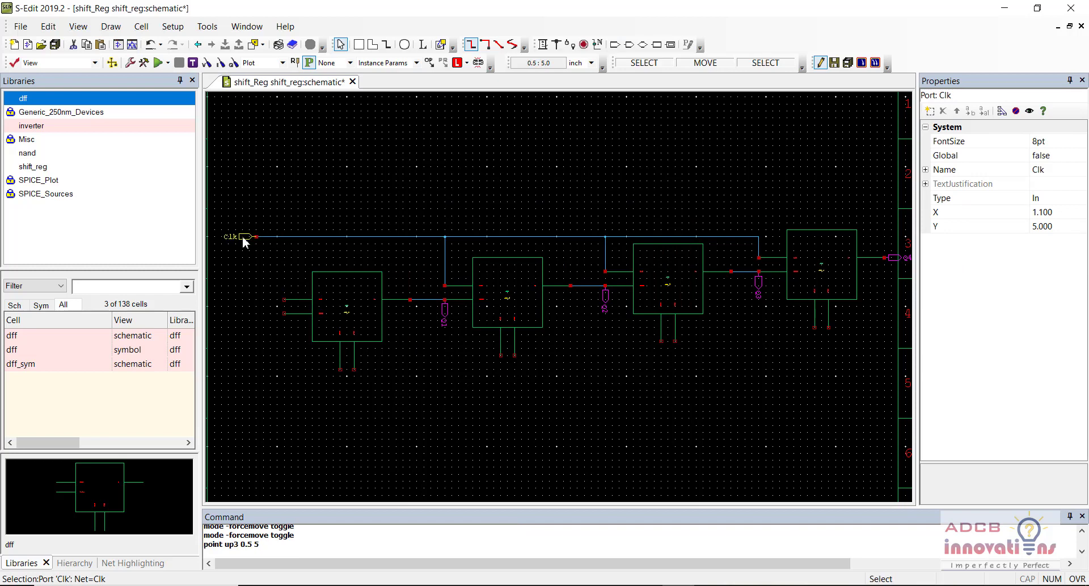
# Step: Wire the first flip-flop's clock input up to the Clk line
pyautogui.click(542, 44)
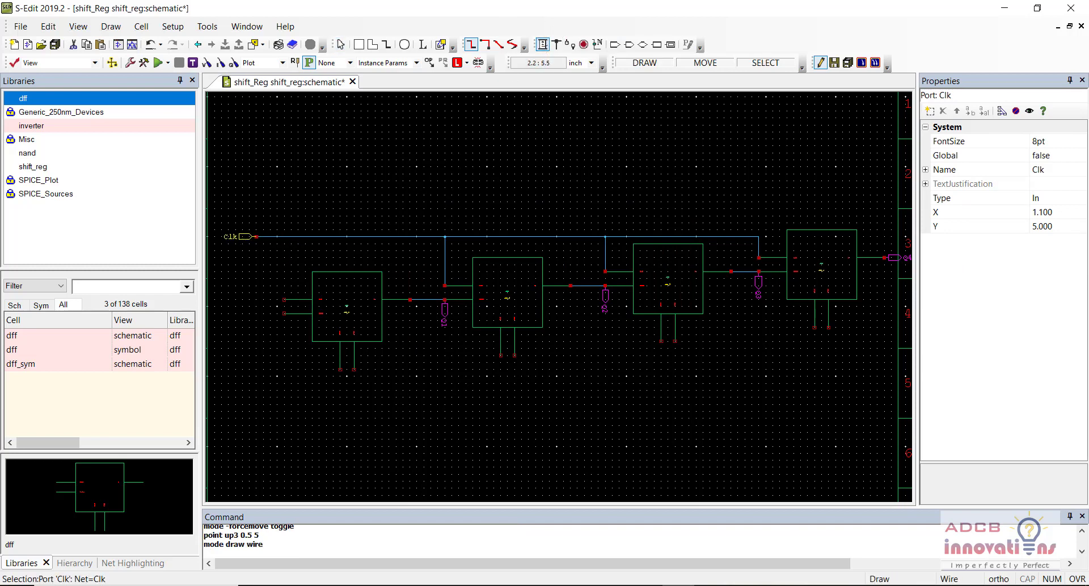
pyautogui.click(283, 299)
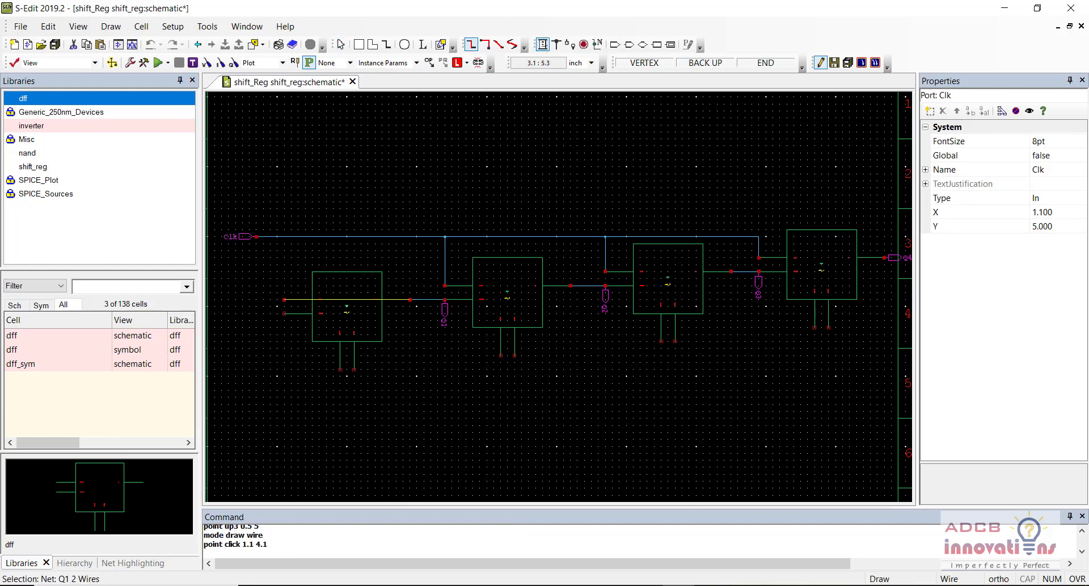
pyautogui.click(283, 235)
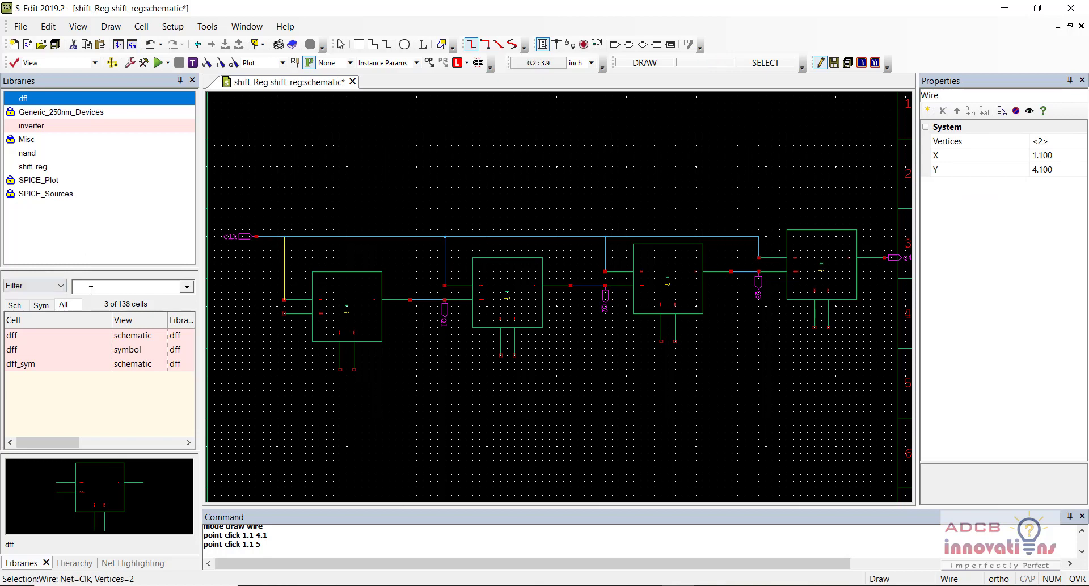
# Step: Place vbit sources V1 beside the Clk port and V2 by the first flip-flop's data input
pyautogui.click(52, 192)
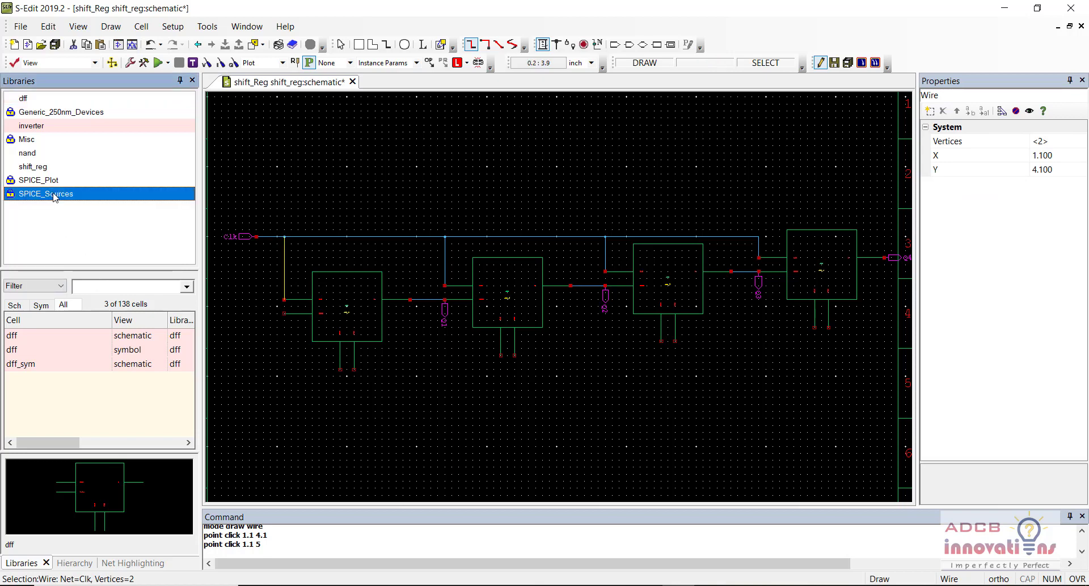
pyautogui.click(103, 286)
pyautogui.write('vbi')
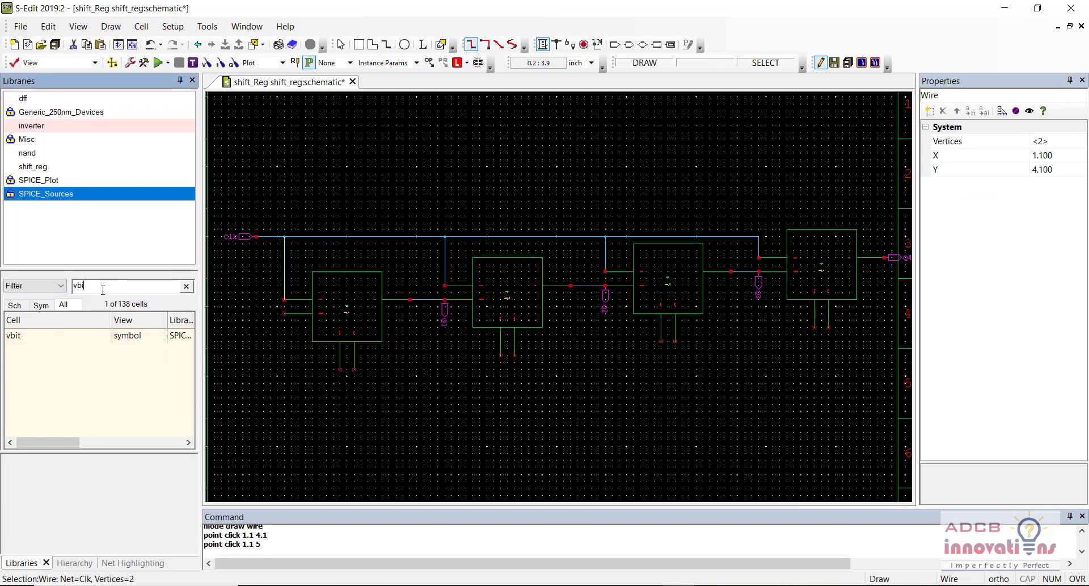
pyautogui.click(91, 335)
pyautogui.rightClick(91, 336)
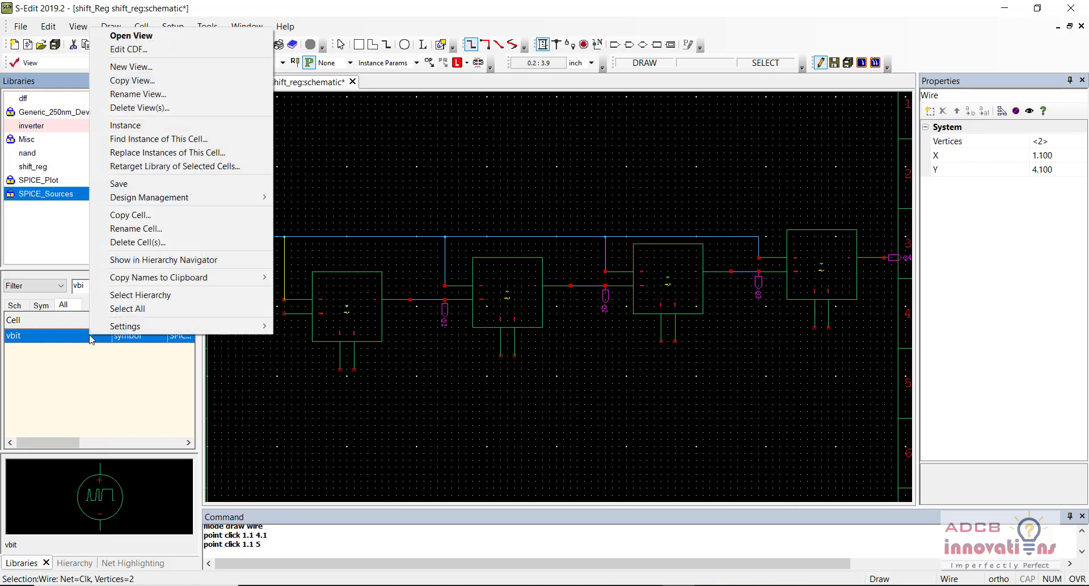
pyautogui.click(154, 125)
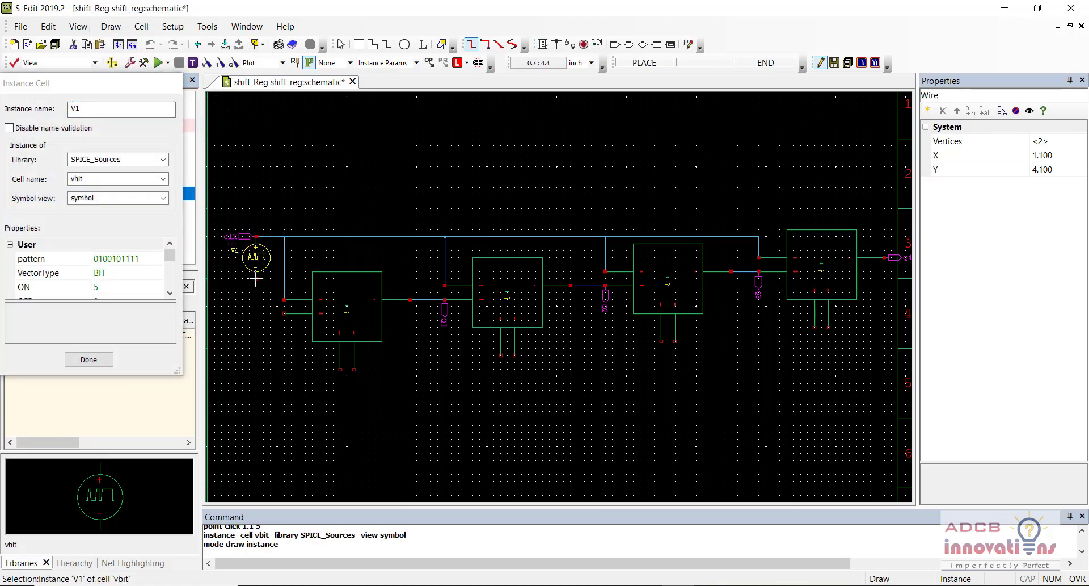
pyautogui.click(256, 279)
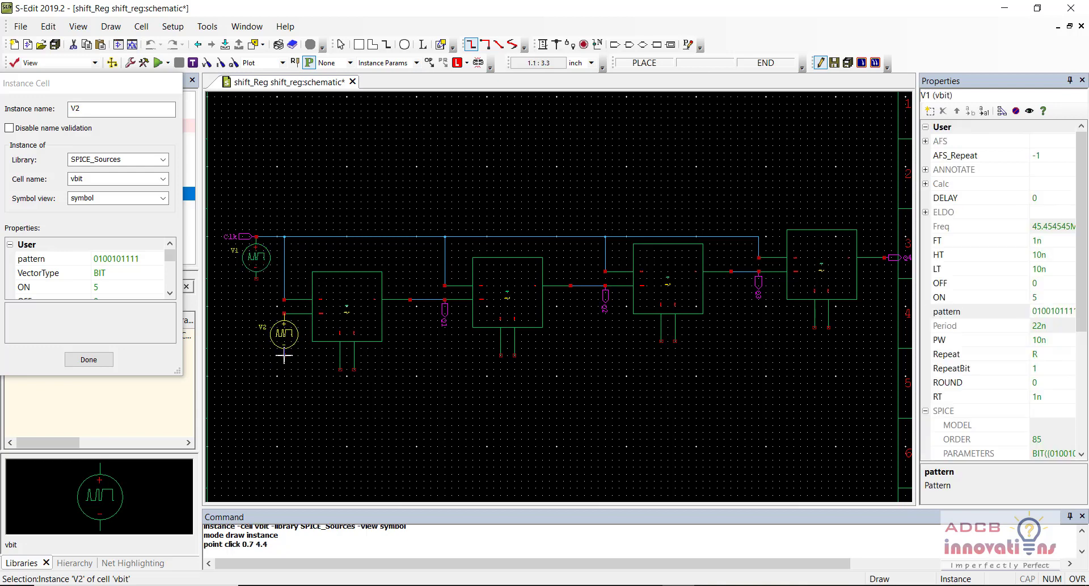
pyautogui.click(284, 356)
pyautogui.press('Escape')
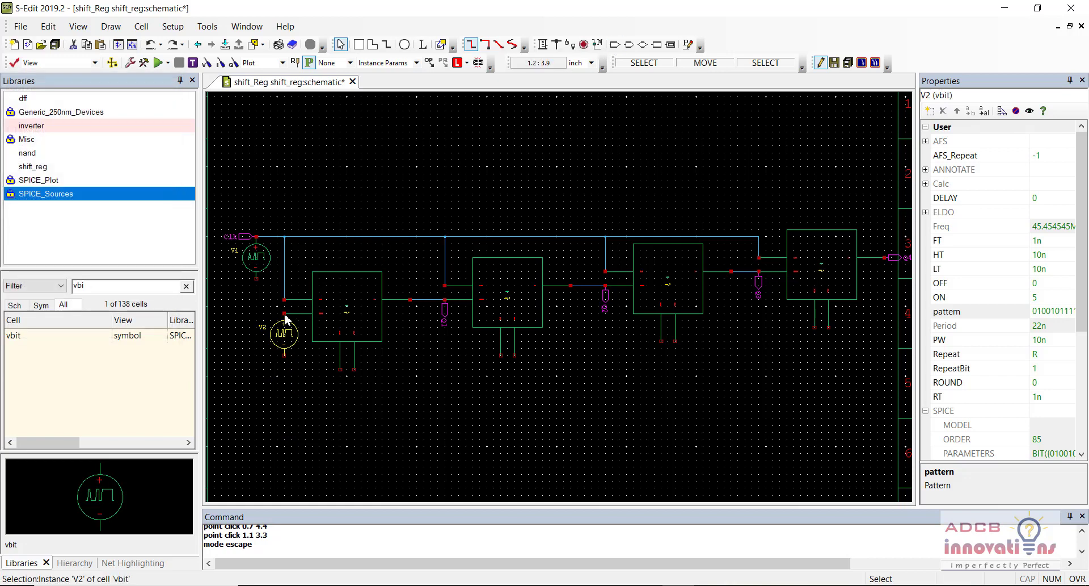
# Step: Add an input port named Data on source V2's terminal
pyautogui.click(614, 44)
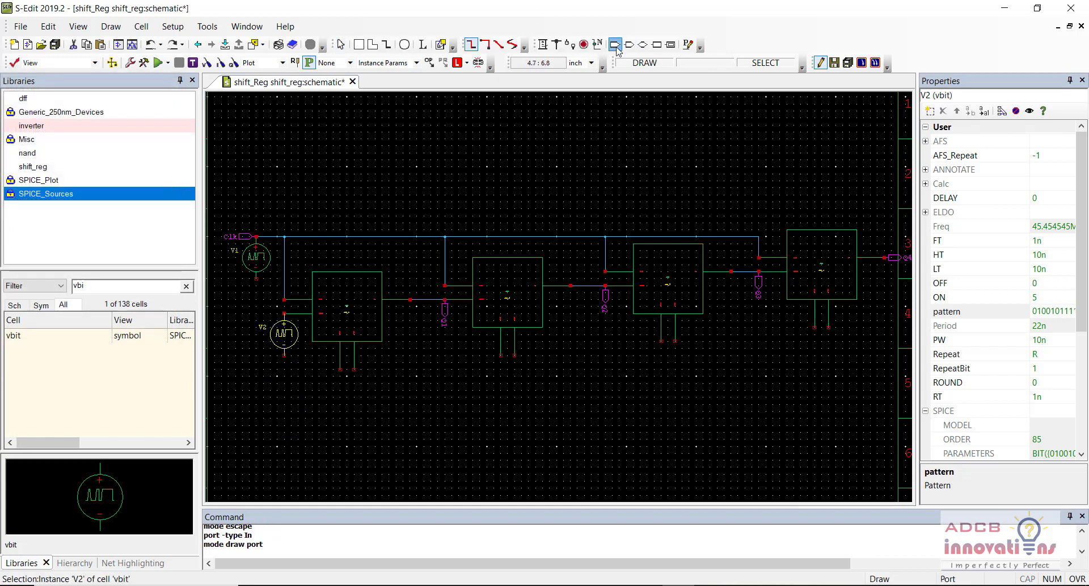
pyautogui.click(284, 312)
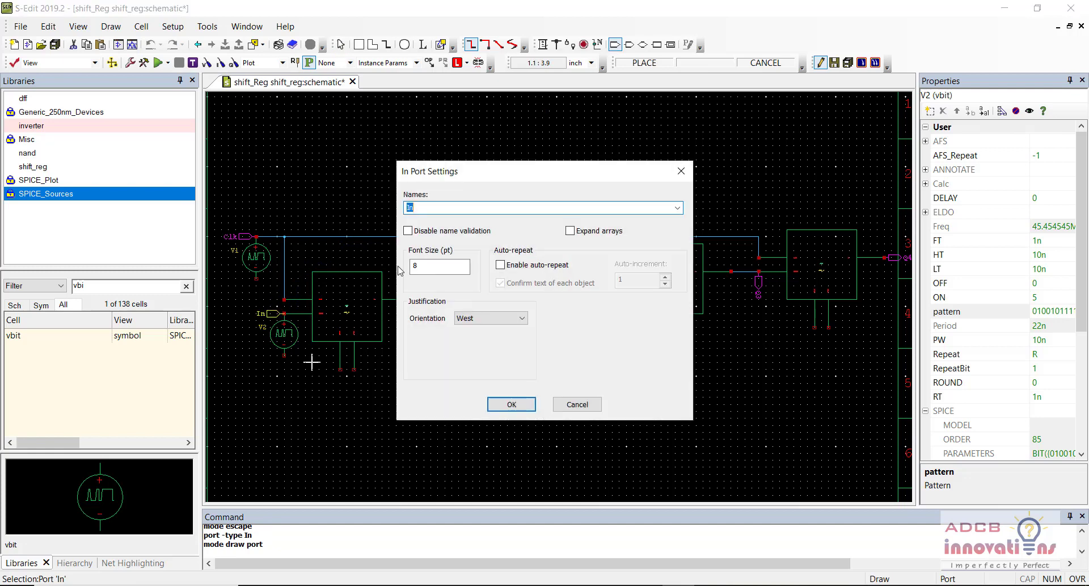
pyautogui.write('Data')
pyautogui.press('Return')
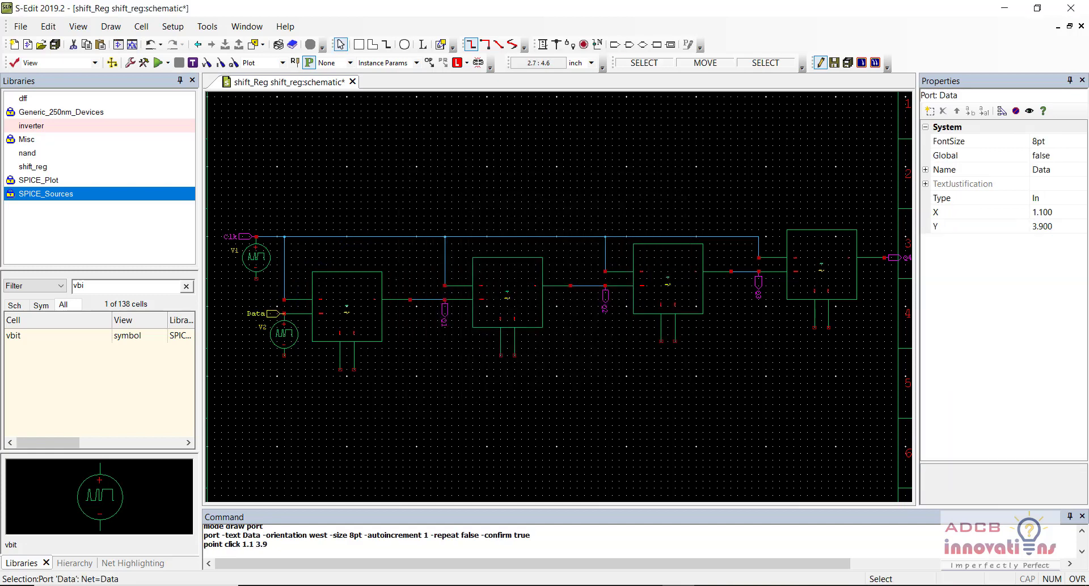
pyautogui.click(72, 180)
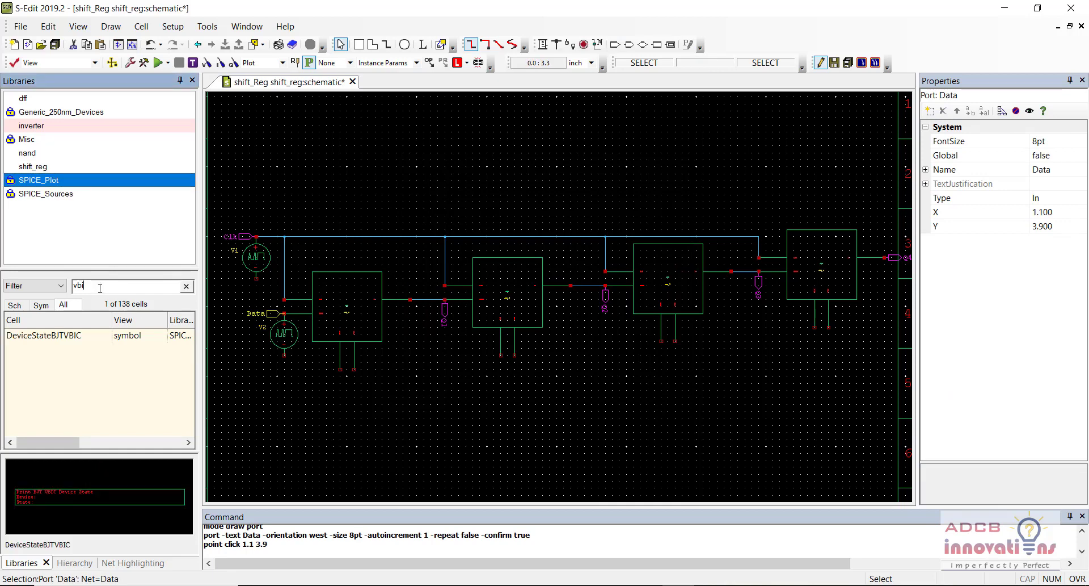
pyautogui.press('BackSpace')
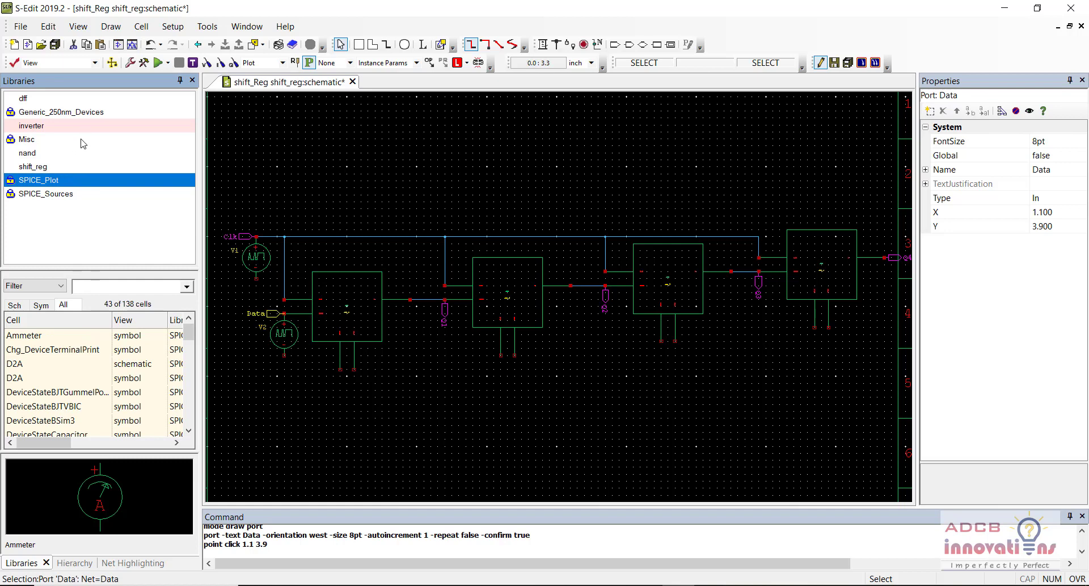
# Step: Place Gnd symbols from the Misc library under sources V1 and V2
pyautogui.click(83, 140)
pyautogui.write('gnd')
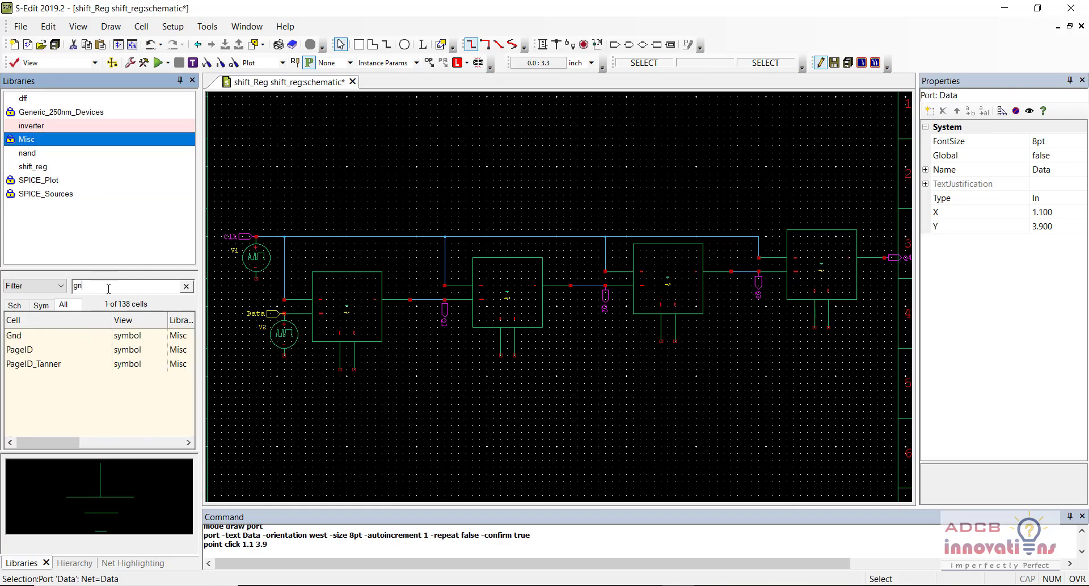
pyautogui.rightClick(93, 336)
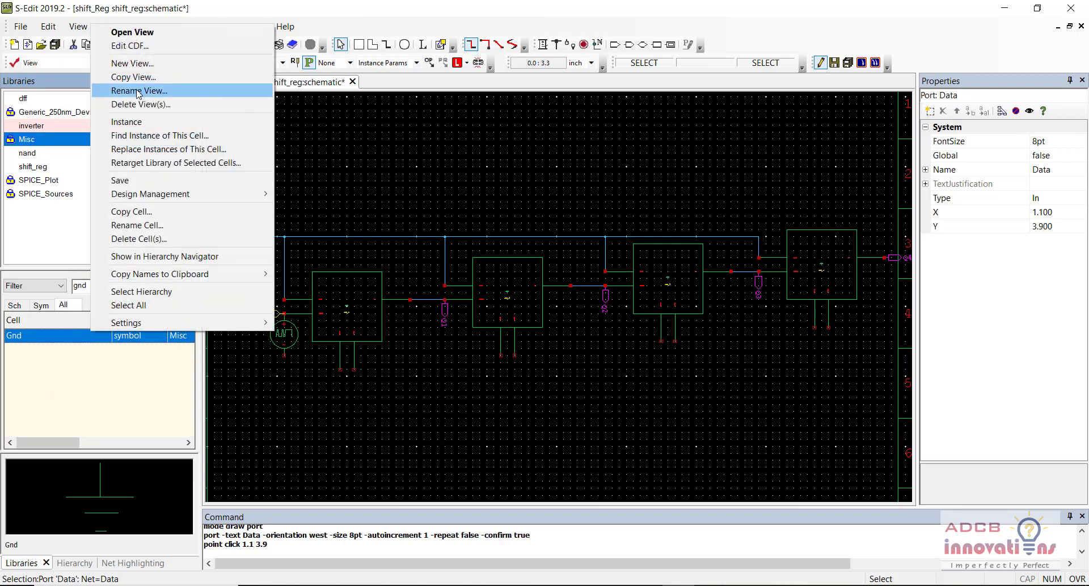
pyautogui.click(131, 123)
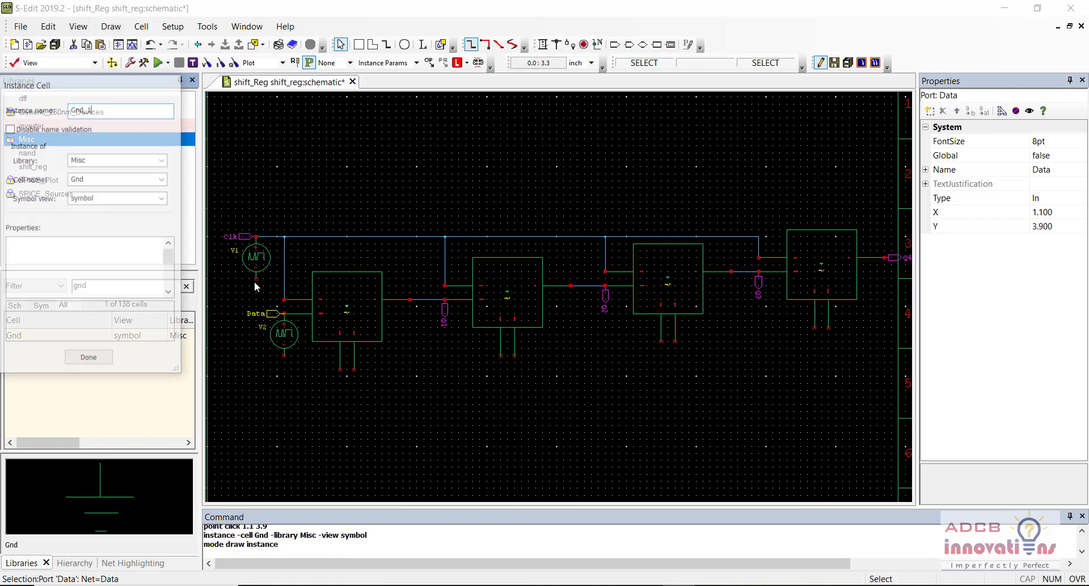
pyautogui.click(257, 278)
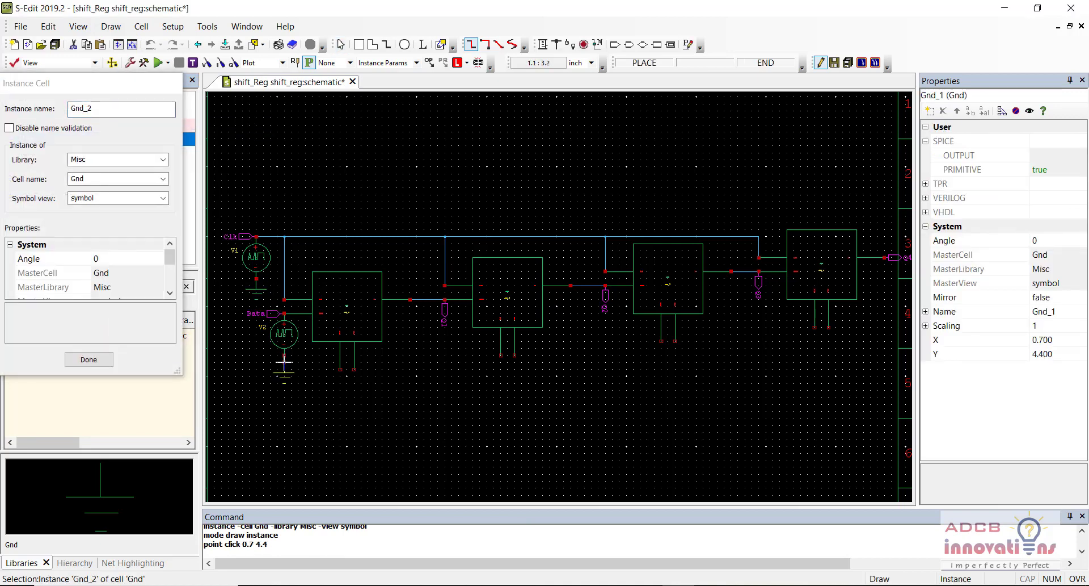
pyautogui.click(284, 355)
# Step: Attach Gnd symbols to the ground pins of the flip-flops
pyautogui.scroll(1, 340, 383)
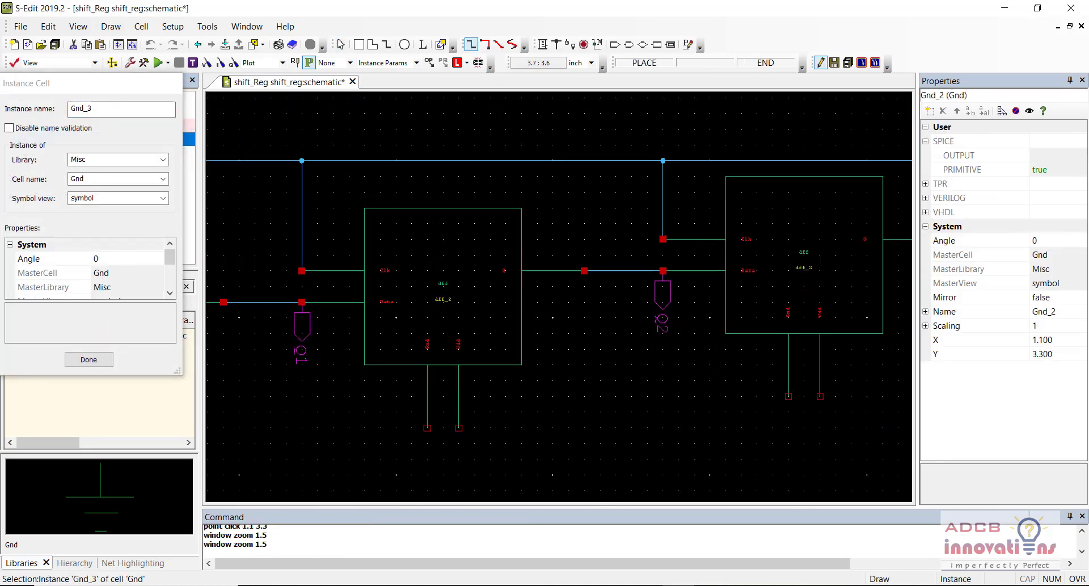
pyautogui.scroll(1, 341, 382)
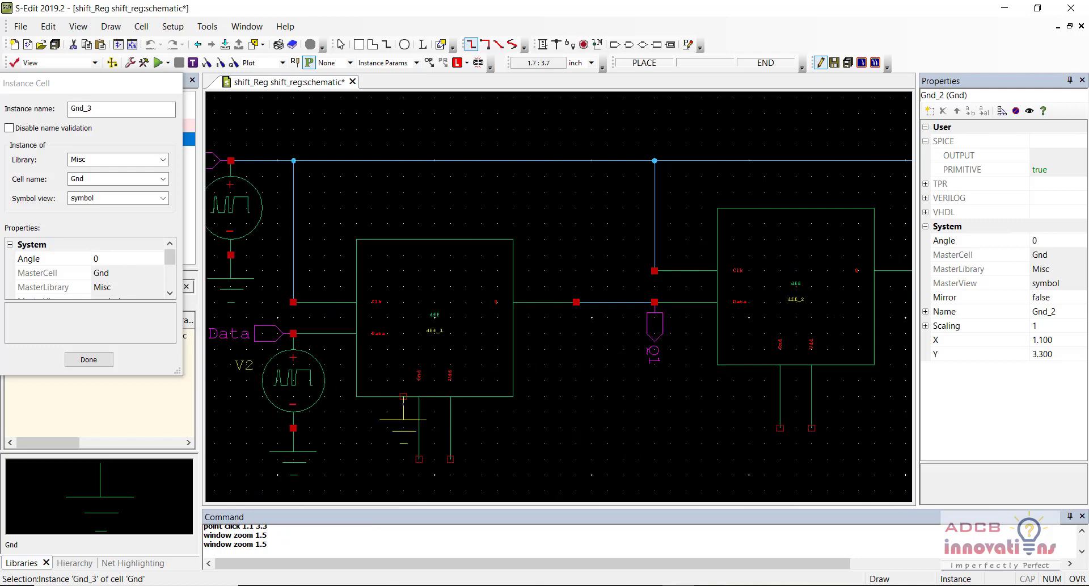
pyautogui.click(418, 459)
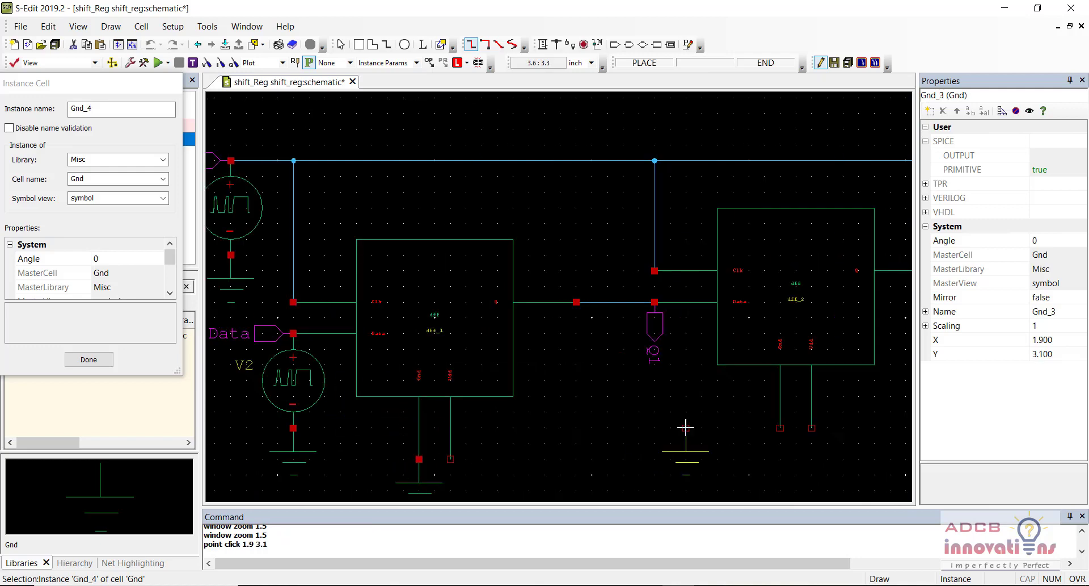
pyautogui.press('Right')
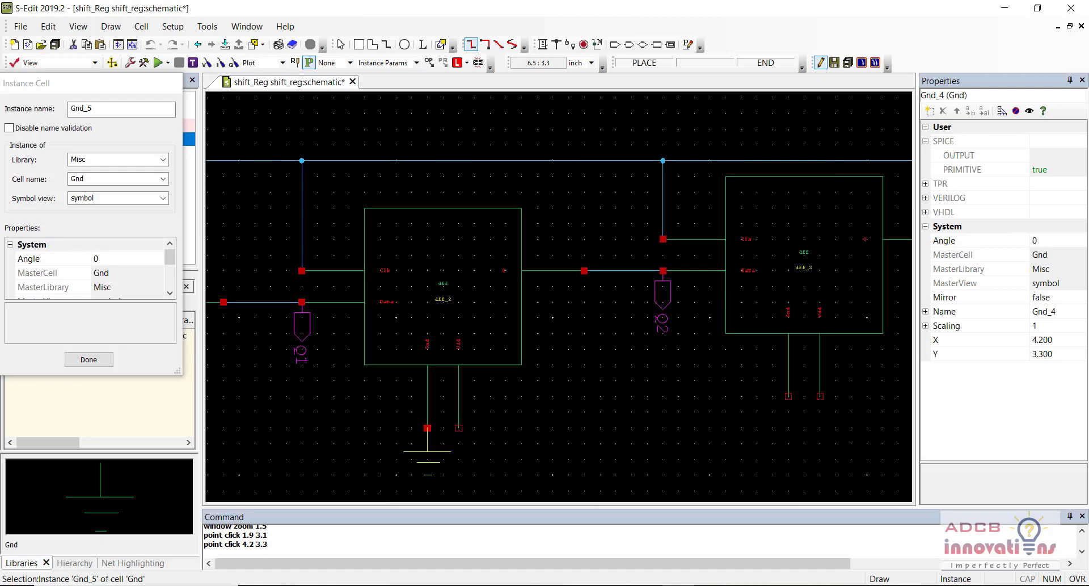
pyautogui.click(789, 395)
pyautogui.press('Right')
pyautogui.press('Right')
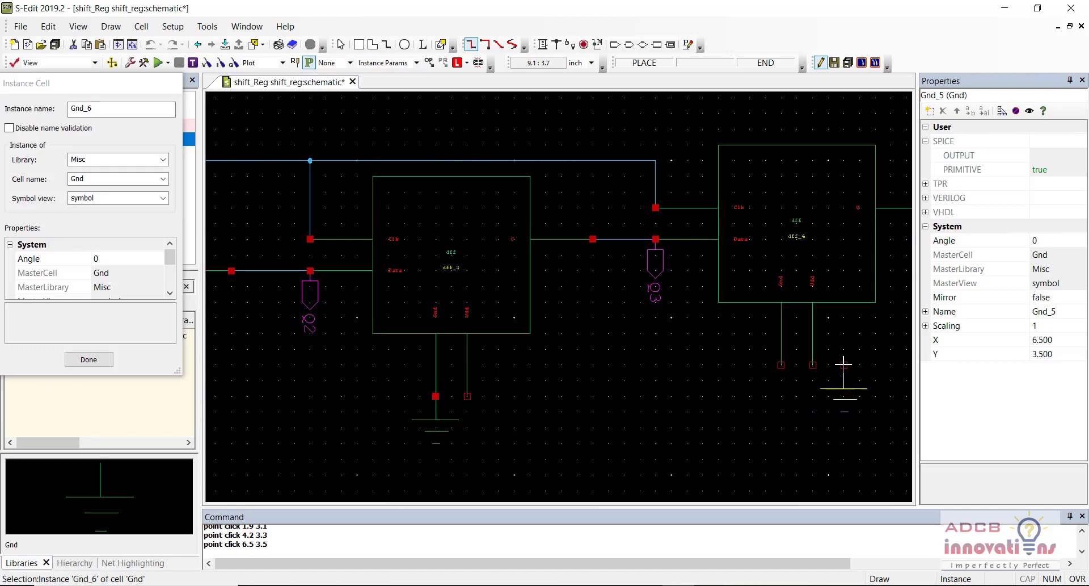
pyautogui.click(782, 364)
pyautogui.press('Left')
pyautogui.press('Left')
pyautogui.press('Left')
pyautogui.press('Left')
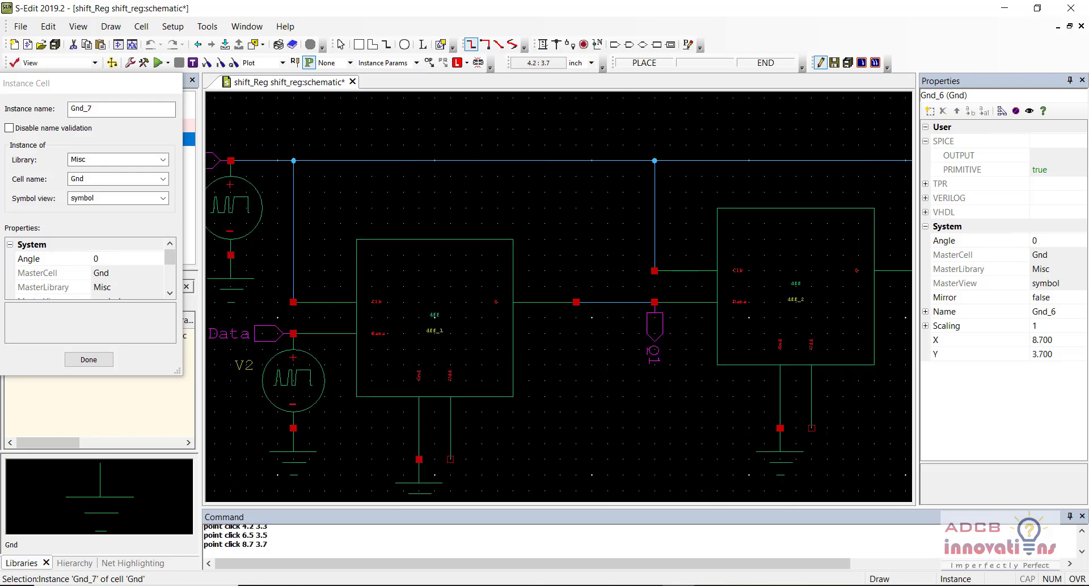
pyautogui.press('Left')
pyautogui.press('Escape')
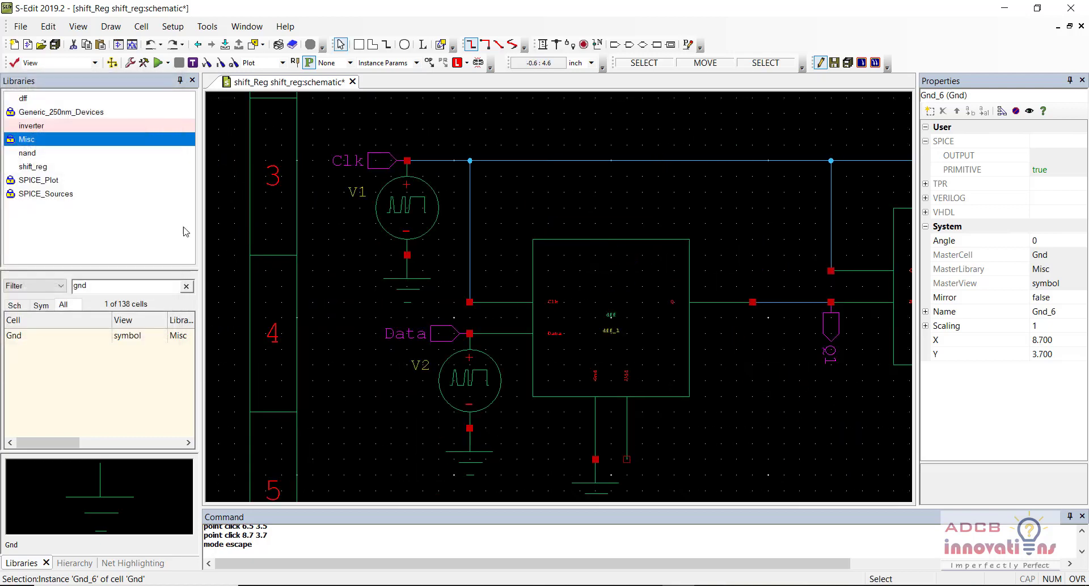
# Step: Place rotated Vdd supply symbols on the flip-flops' Vdd pins
pyautogui.click(142, 286)
pyautogui.write('vdd')
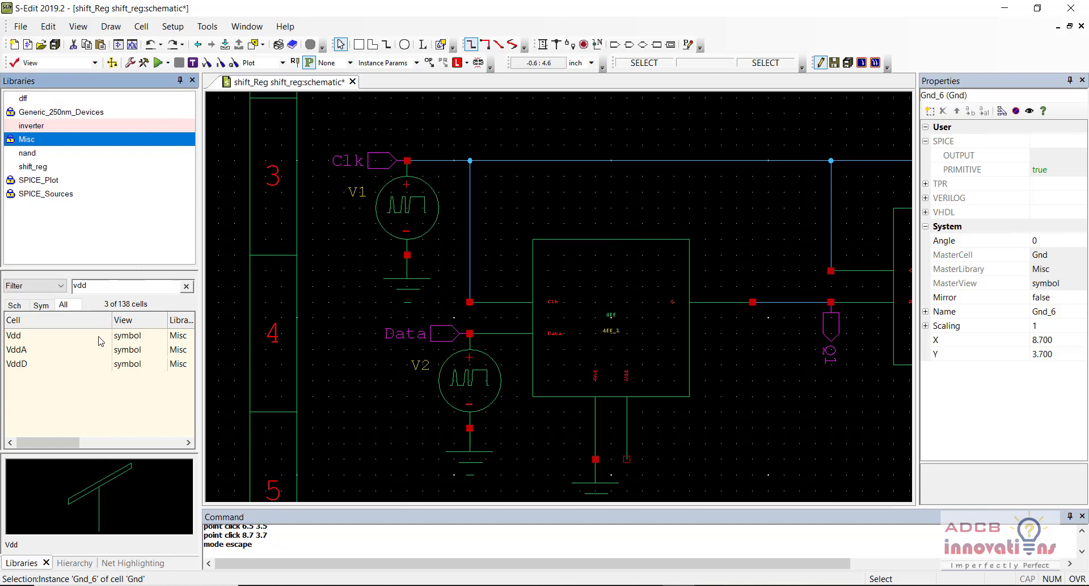
pyautogui.click(101, 341)
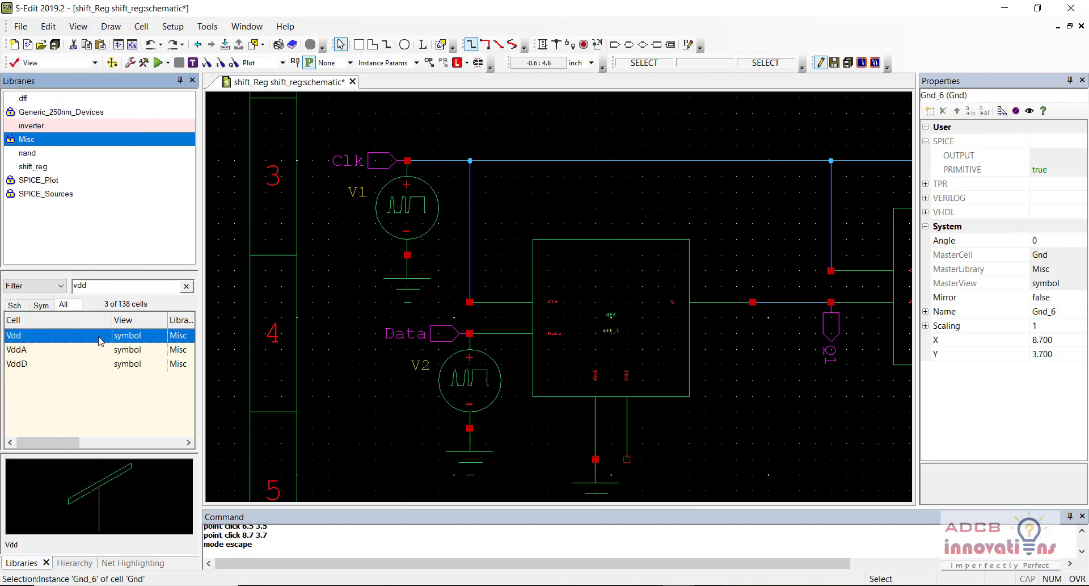
pyautogui.rightClick(100, 341)
pyautogui.click(146, 133)
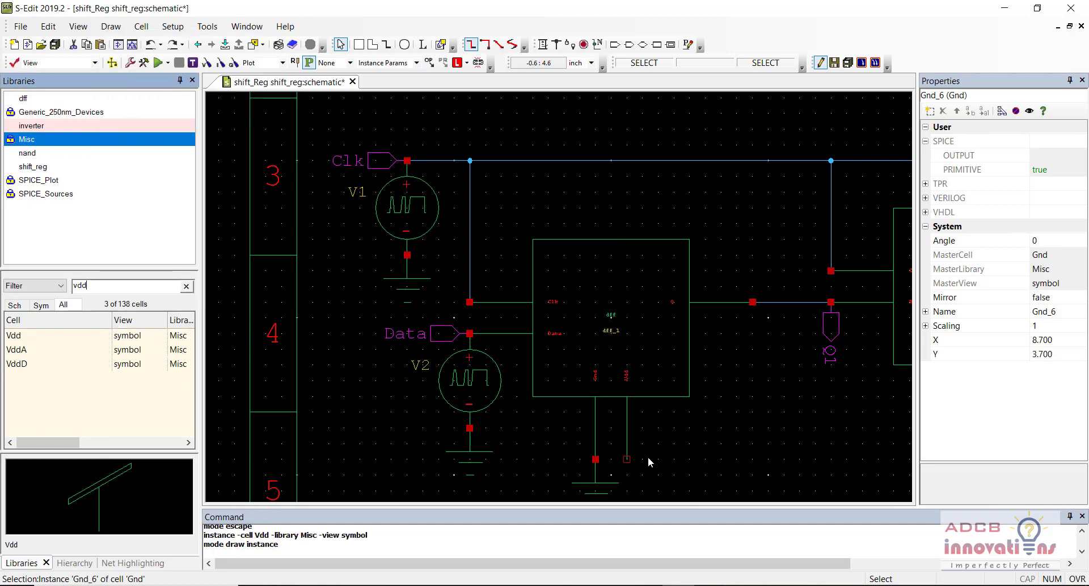
pyautogui.press('r')
pyautogui.press('r')
pyautogui.press('r')
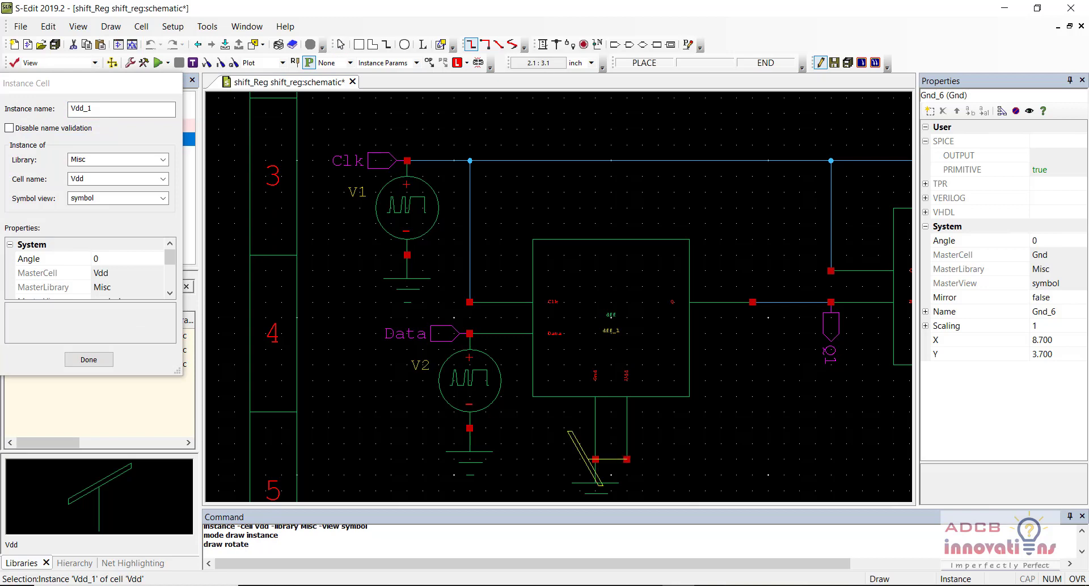
pyautogui.click(627, 458)
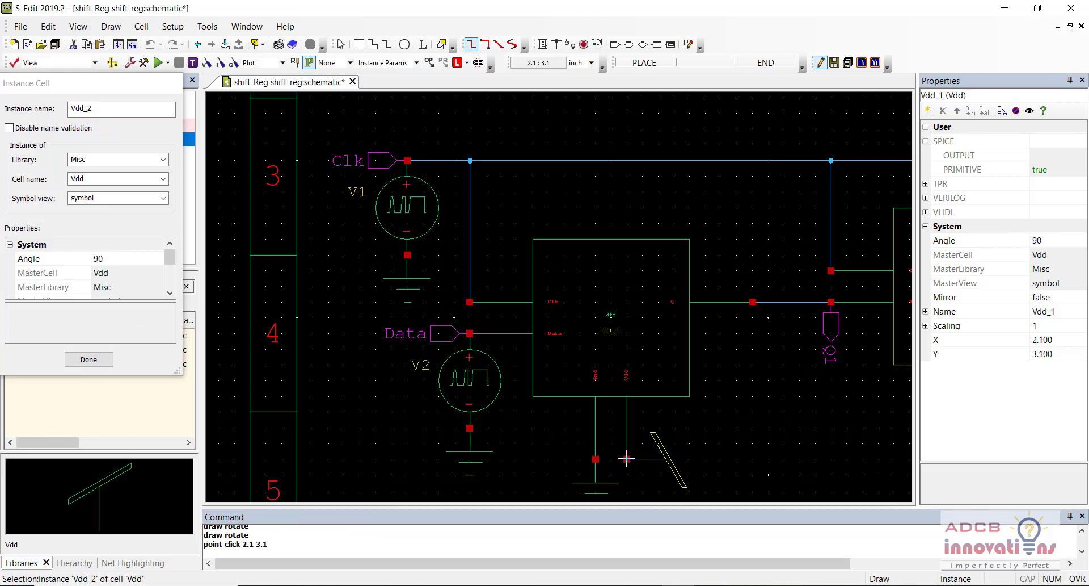
pyautogui.hscroll(5, 567, 426)
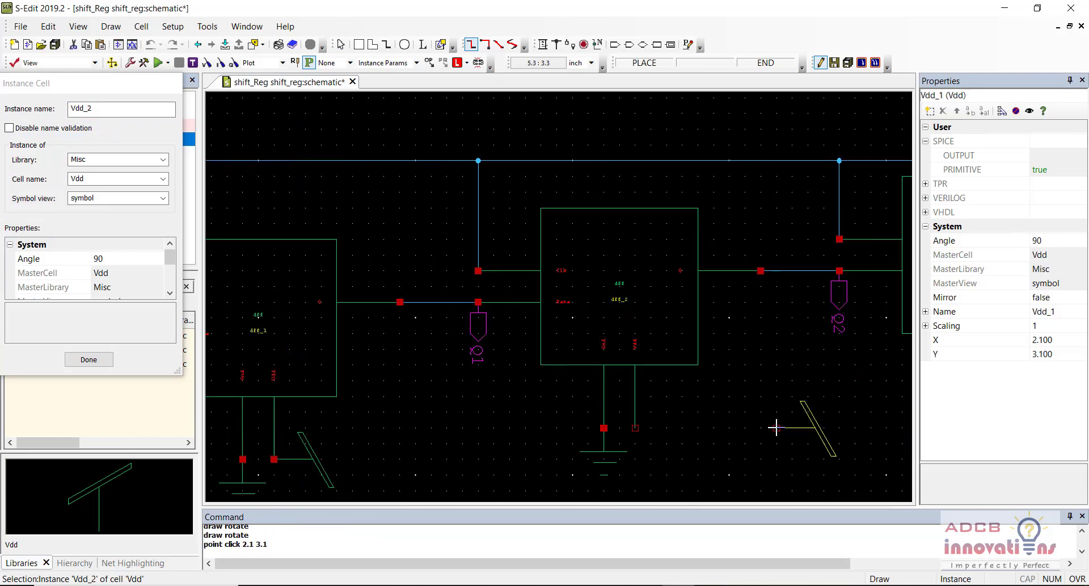
pyautogui.click(635, 427)
pyautogui.scroll(-2, 635, 427)
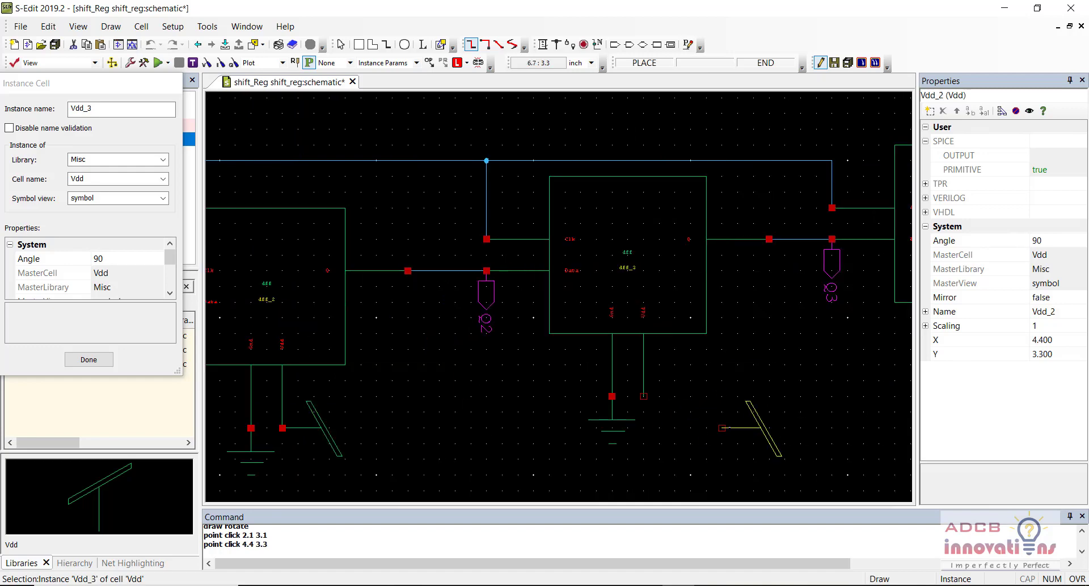
pyautogui.click(644, 396)
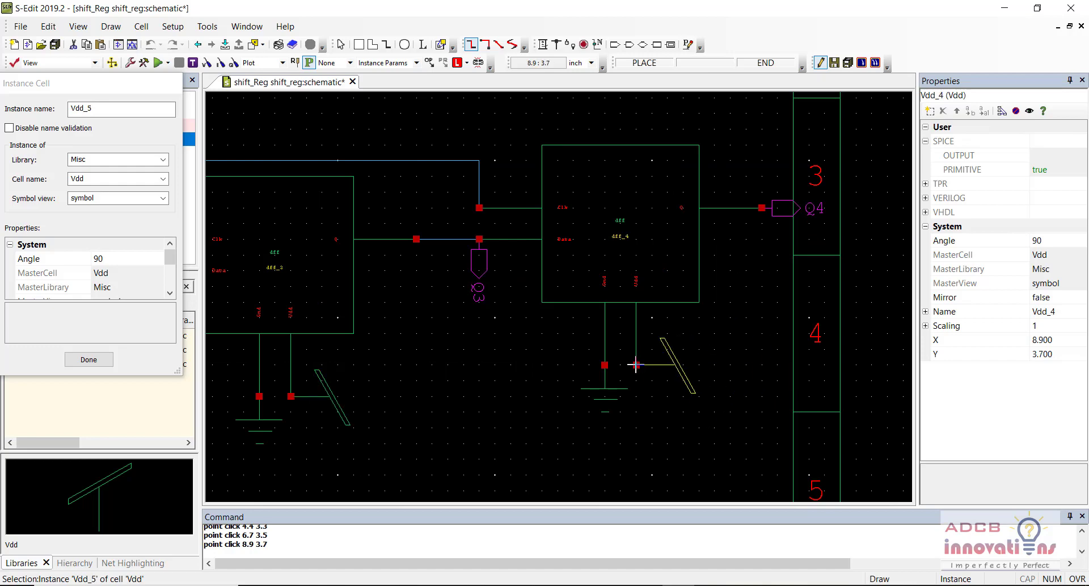
pyautogui.press('Escape')
pyautogui.press('Escape')
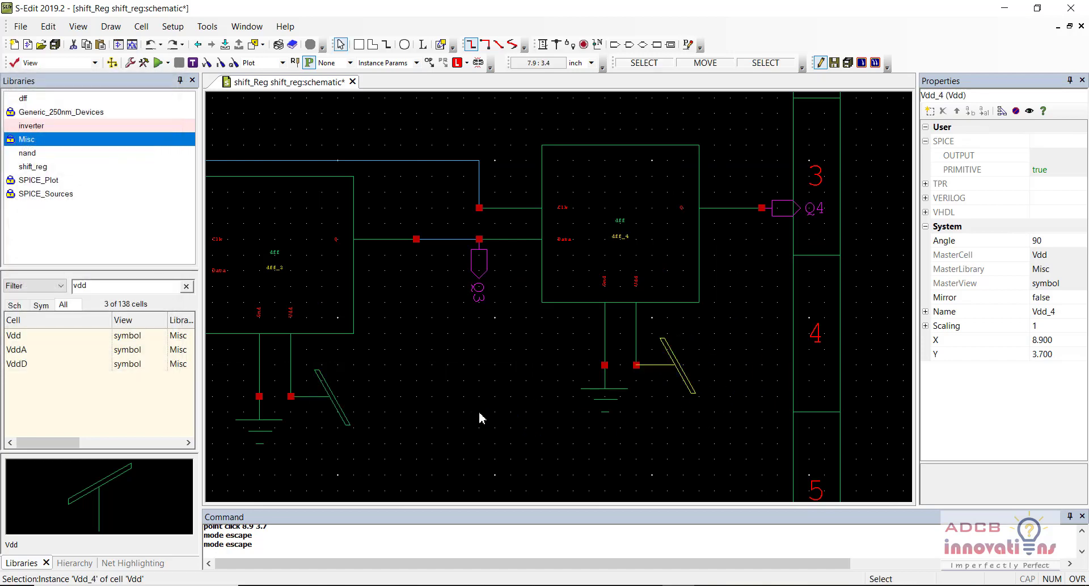
# Step: Zoom out and pan across to review the whole schematic
pyautogui.press('-')
pyautogui.press('-')
pyautogui.press('Left')
pyautogui.press('Left')
pyautogui.press('Right')
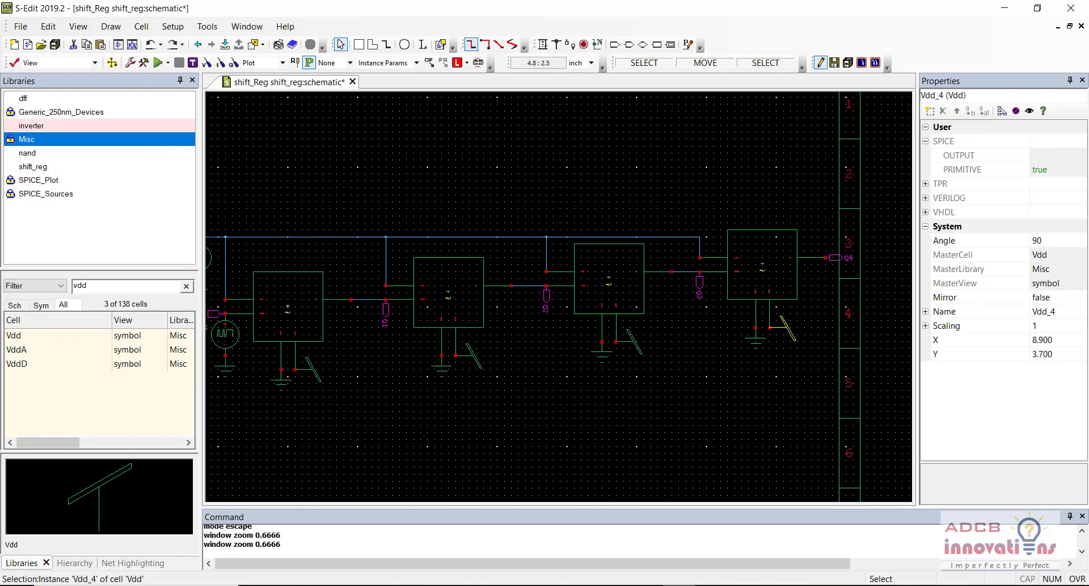
pyautogui.press('Left')
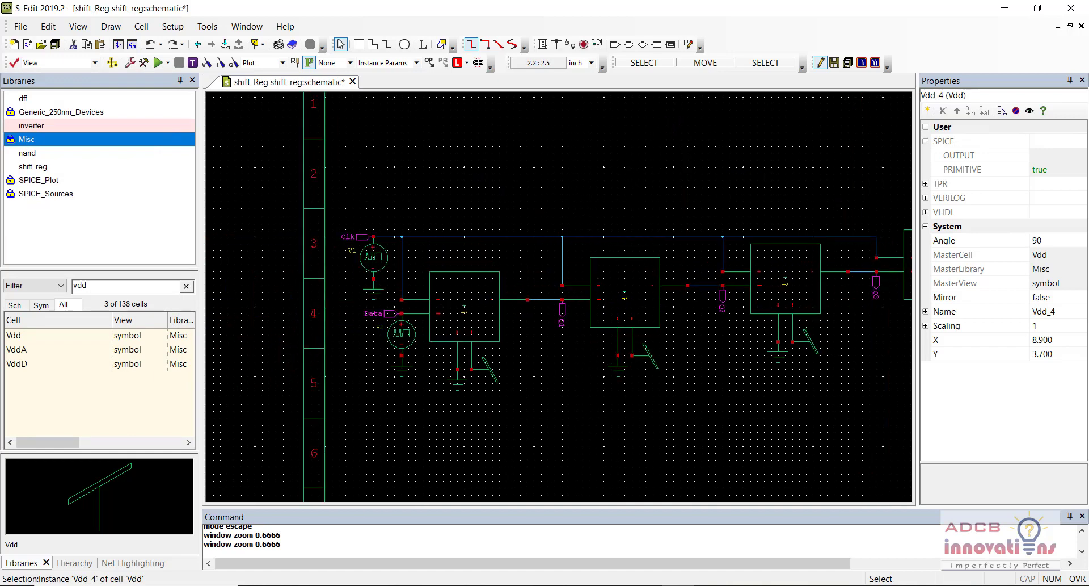
pyautogui.press('Right')
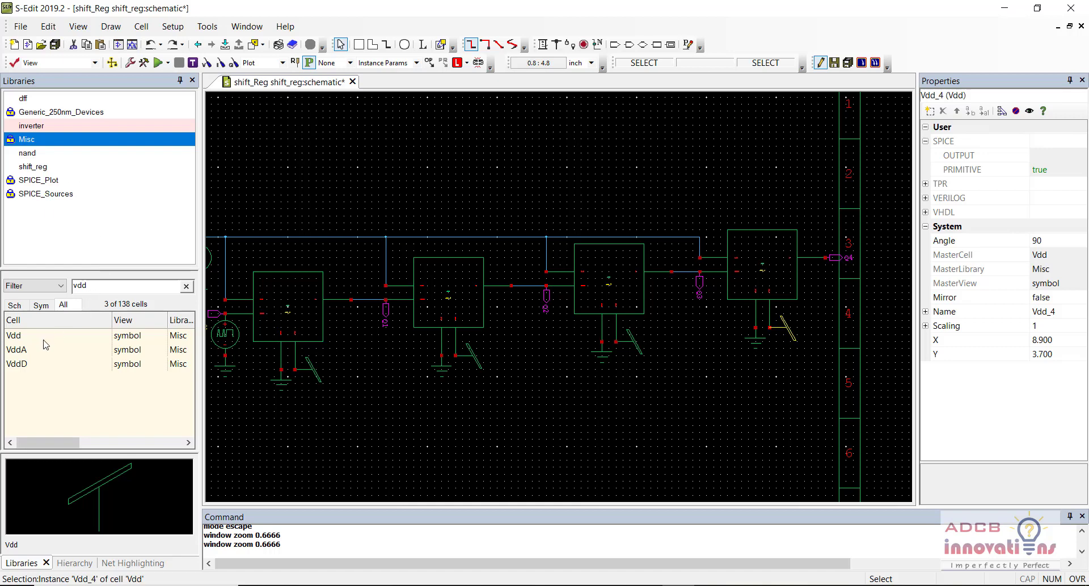
# Step: Filter the SPICE_Sources library for vdc and place DC source V3 above the DFF chain
pyautogui.click(116, 285)
pyautogui.press('BackSpace')
pyautogui.write('c')
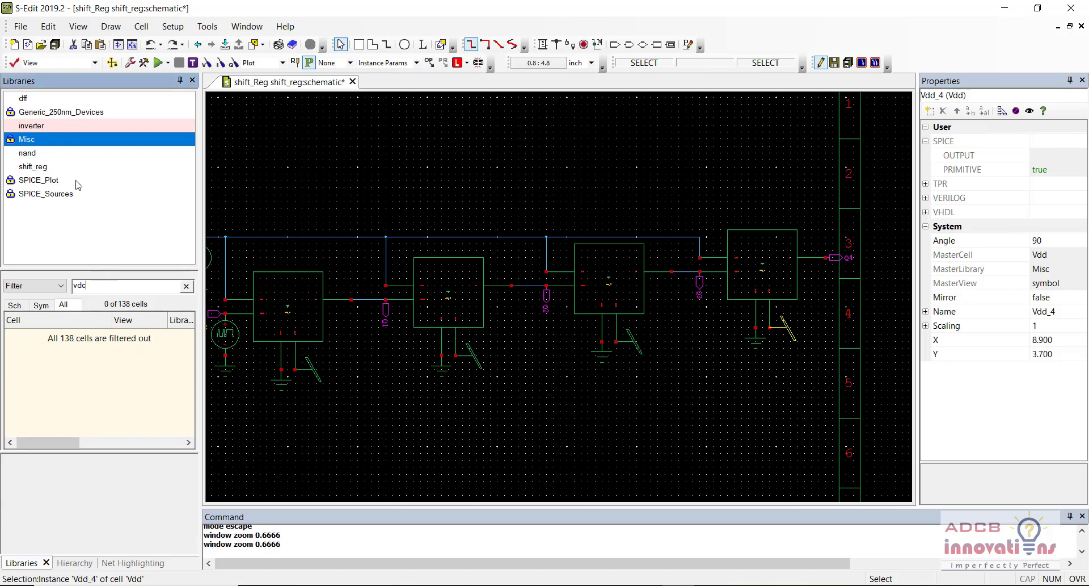
pyautogui.click(78, 196)
pyautogui.click(78, 344)
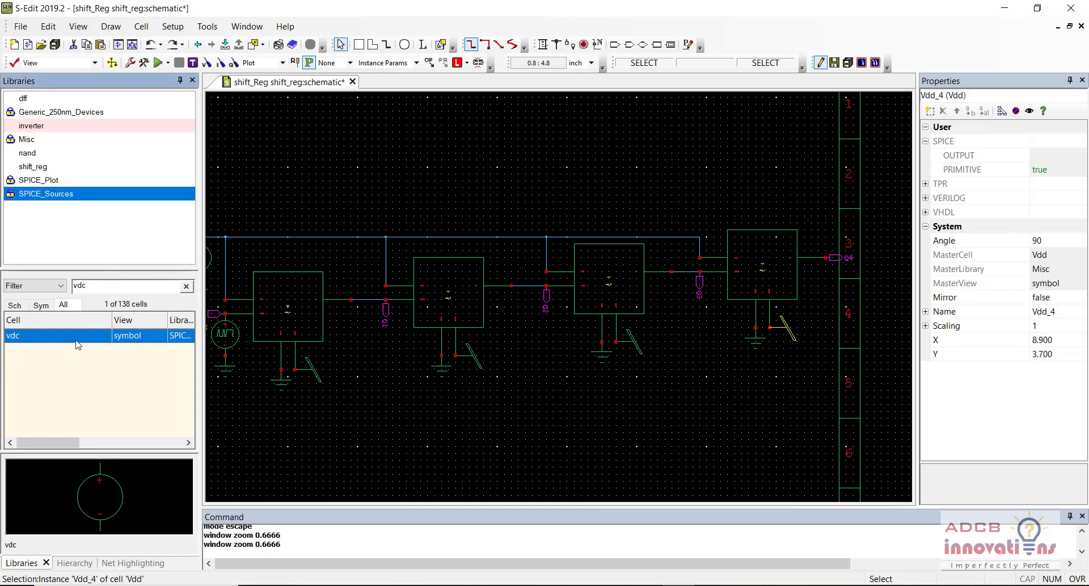
pyautogui.rightClick(78, 344)
pyautogui.click(131, 136)
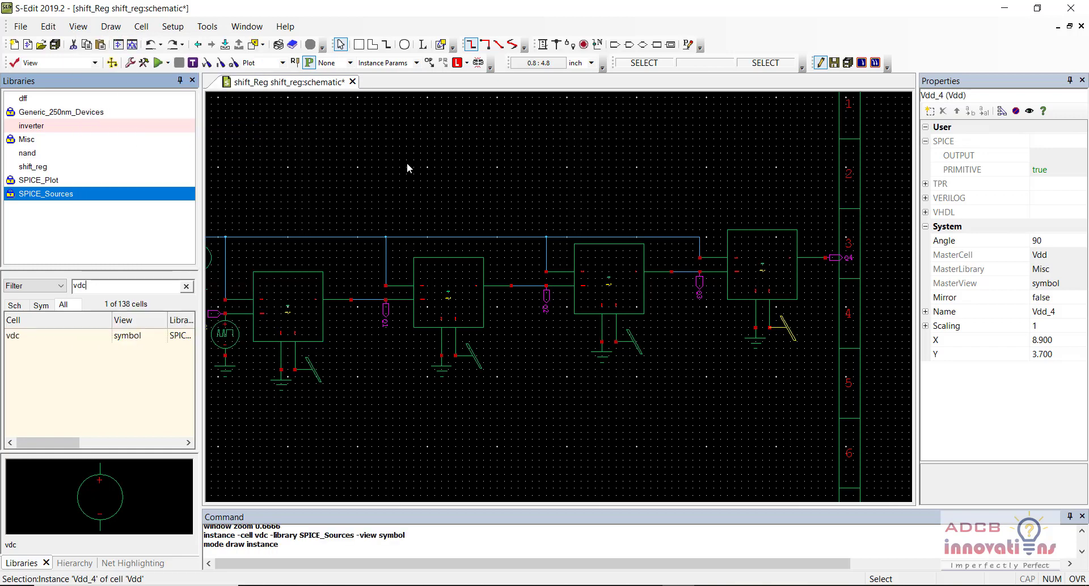
pyautogui.click(462, 180)
pyautogui.press('Escape')
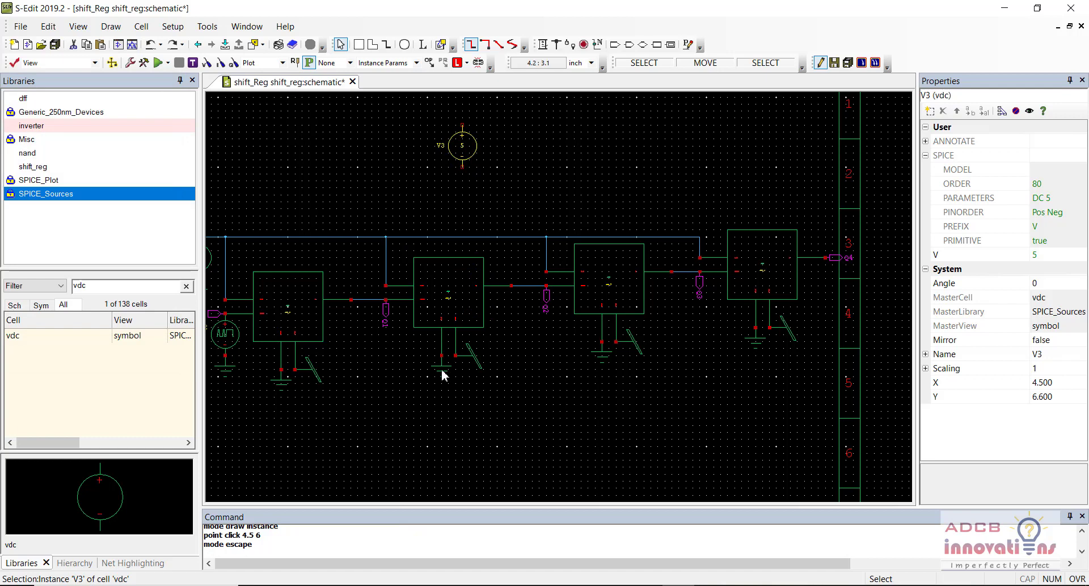
# Step: Copy an existing ground symbol and paste it beneath source V3
pyautogui.click(444, 375)
pyautogui.hotkey('ctrl', 'c')
pyautogui.hotkey('ctrl', 'v')
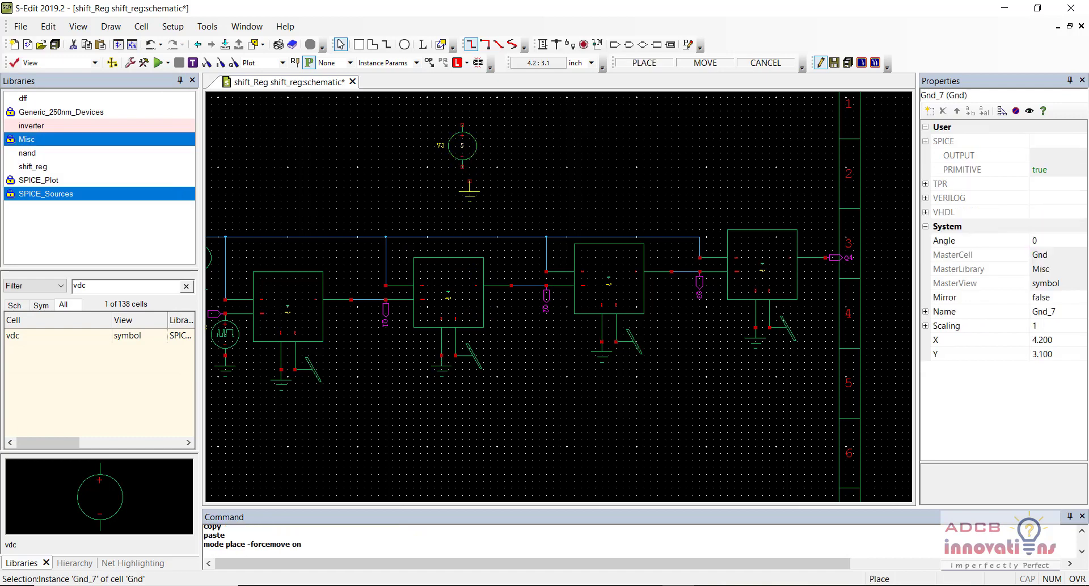
pyautogui.click(464, 172)
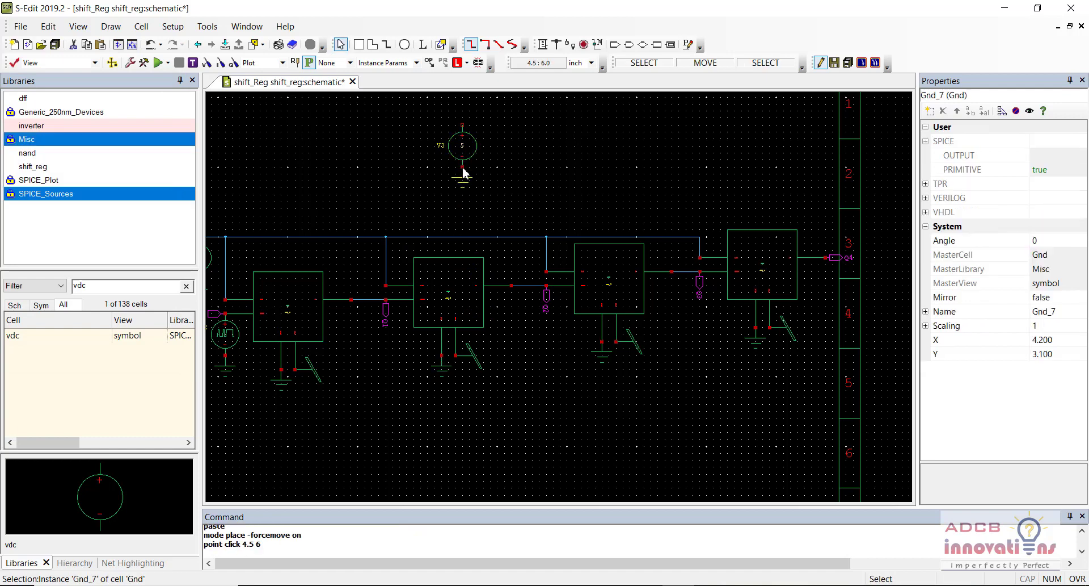
# Step: Copy a Vdd supply, rotate it upright above V3, and save the schematic
pyautogui.click(478, 357)
pyautogui.hotkey('ctrl', 'c')
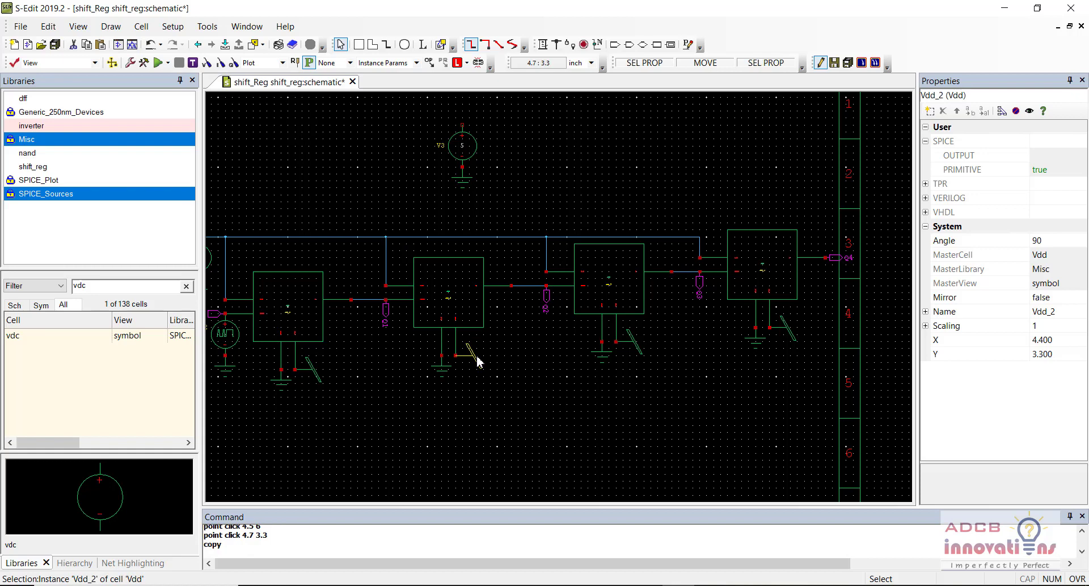
pyautogui.hotkey('ctrl', 'v')
pyautogui.press('r')
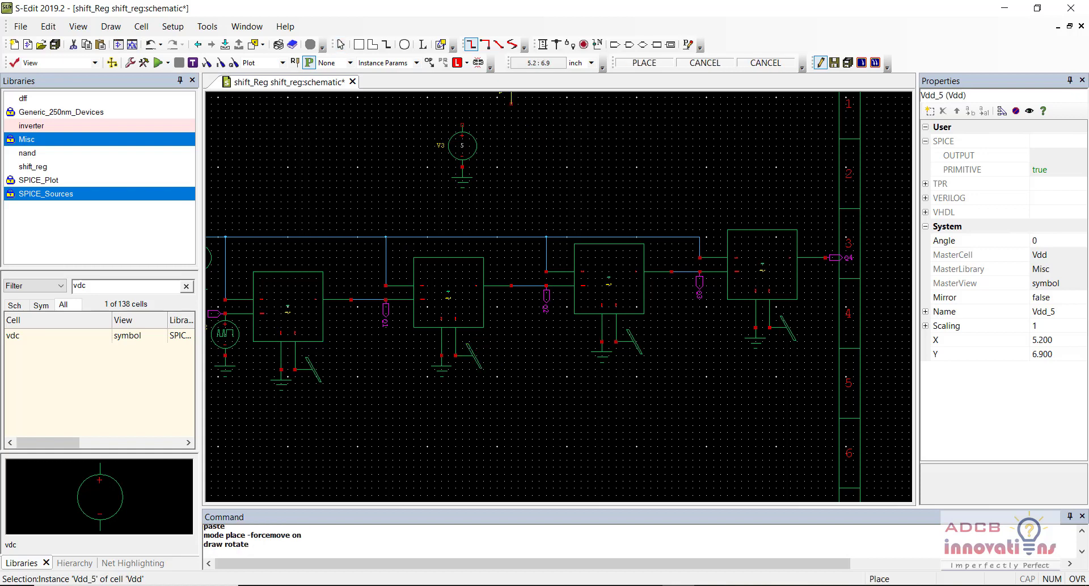
pyautogui.click(462, 124)
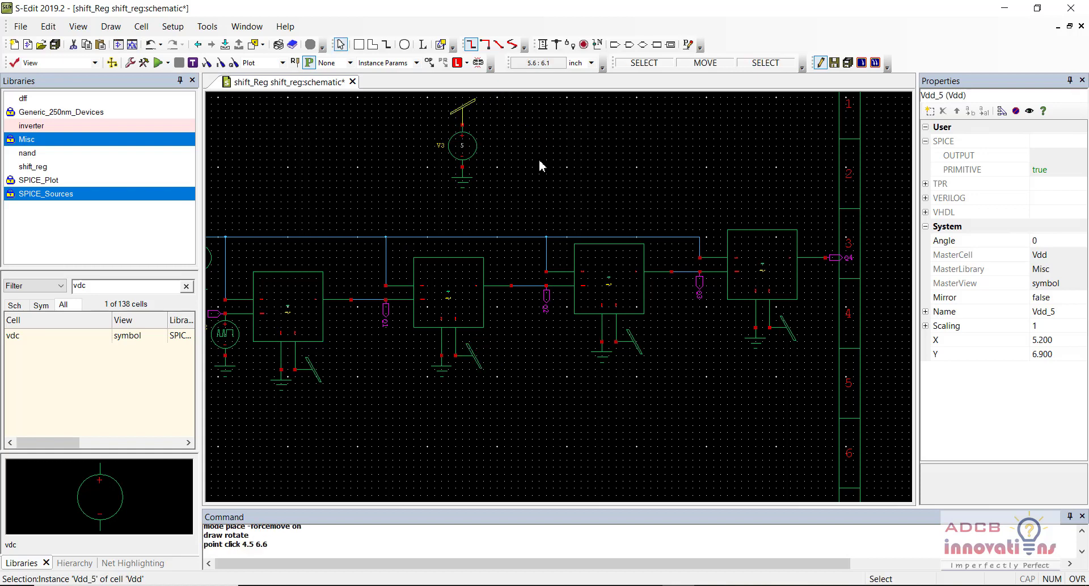
pyautogui.press('Escape')
pyautogui.hotkey('ctrl', 's')
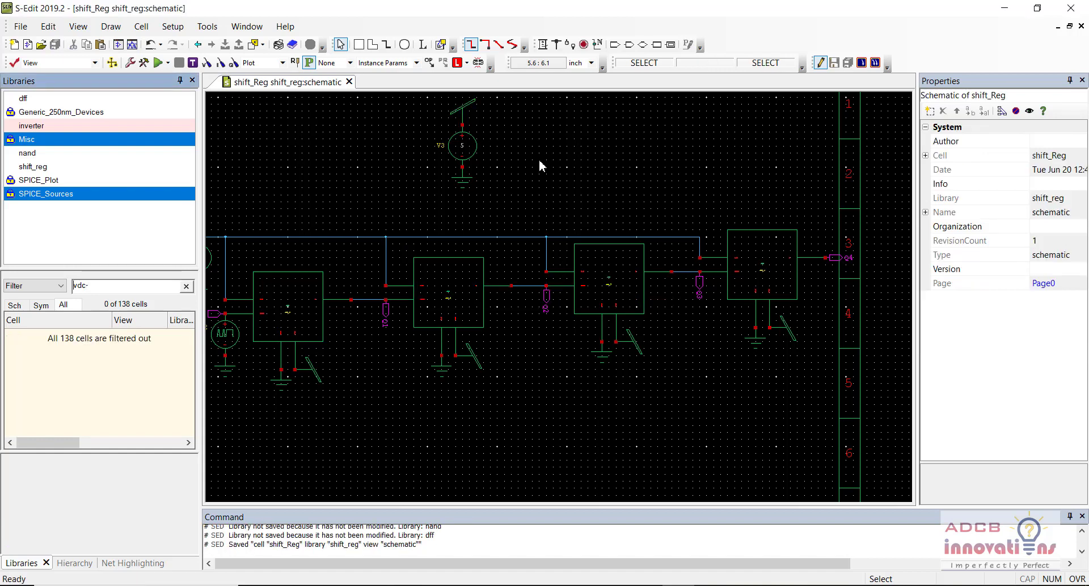
pyautogui.click(539, 162)
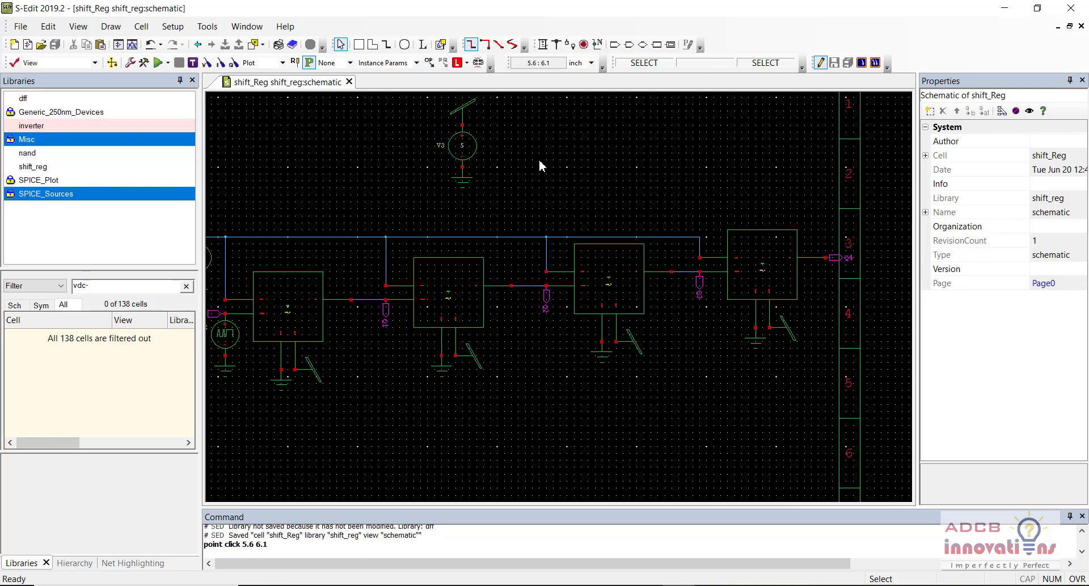
pyautogui.press('Home')
pyautogui.press('Home')
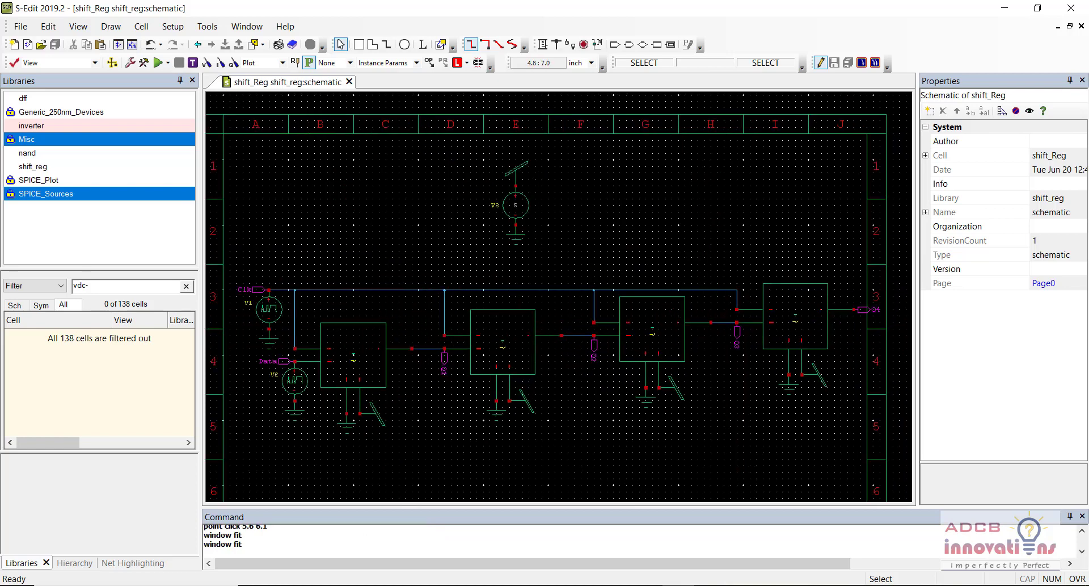
pyautogui.press('ctrl')
pyautogui.click(60, 181)
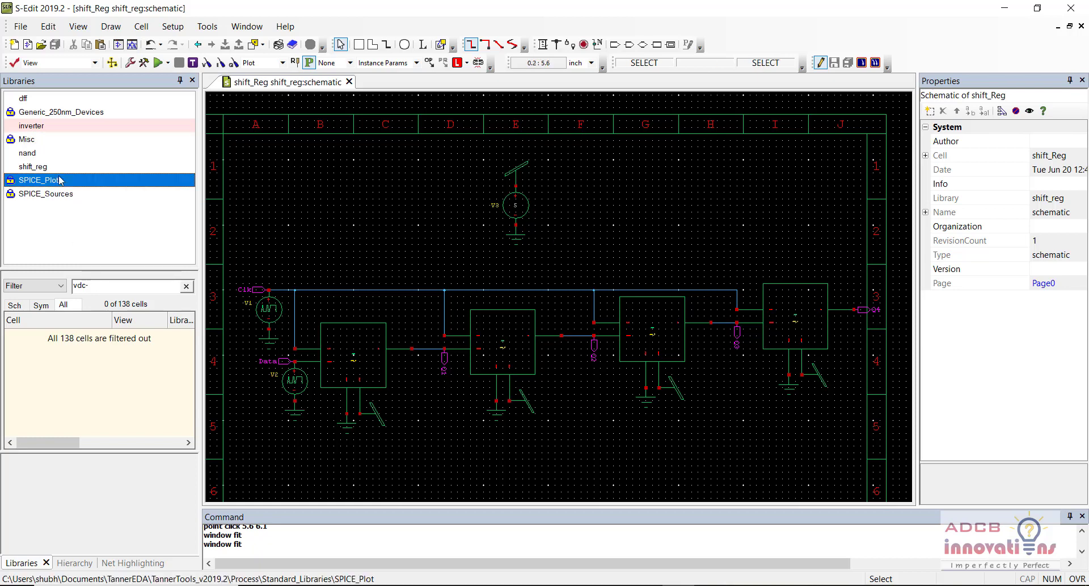
pyautogui.click(110, 287)
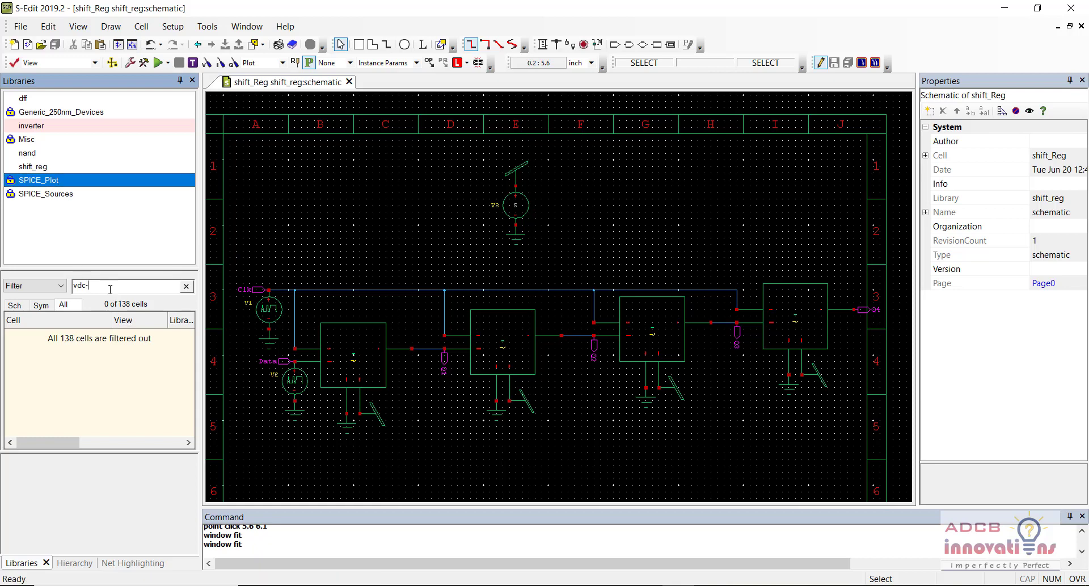
pyautogui.press('BackSpace')
pyautogui.press('BackSpace')
pyautogui.press('BackSpace')
pyautogui.write('ol')
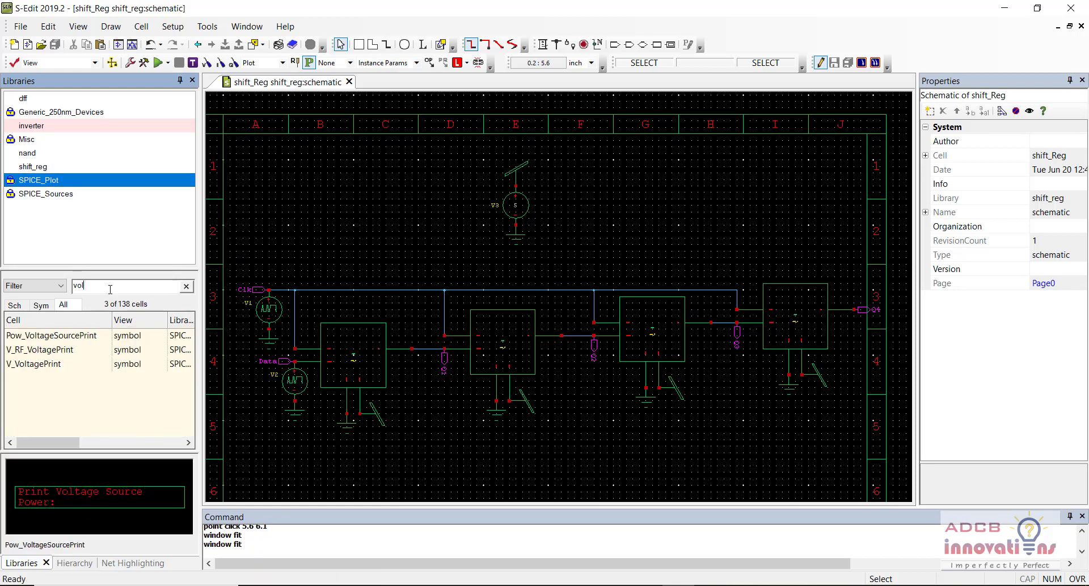
pyautogui.click(94, 370)
pyautogui.doubleClick(91, 363)
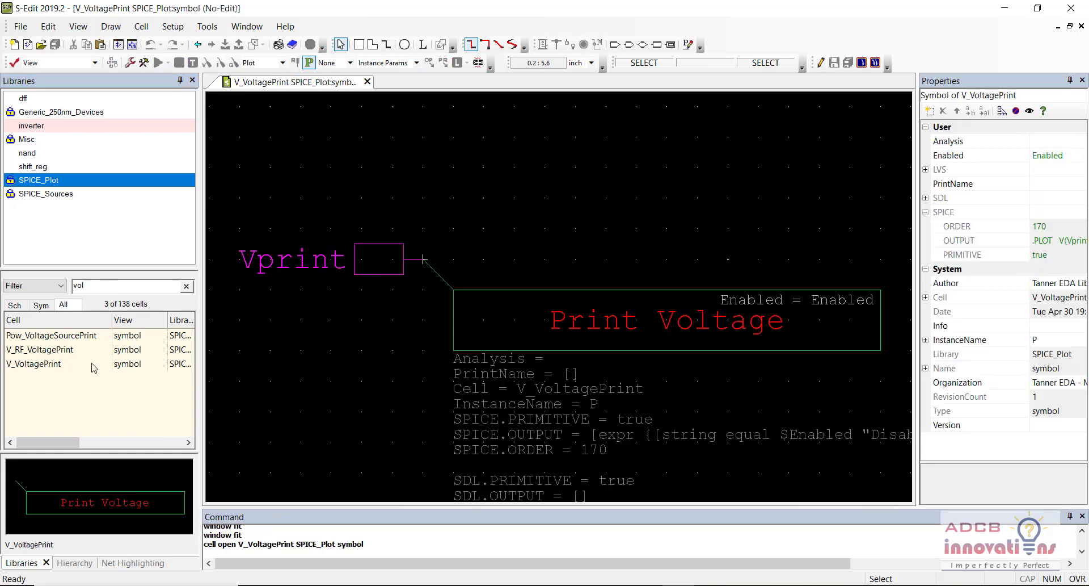
pyautogui.click(368, 82)
pyautogui.click(94, 126)
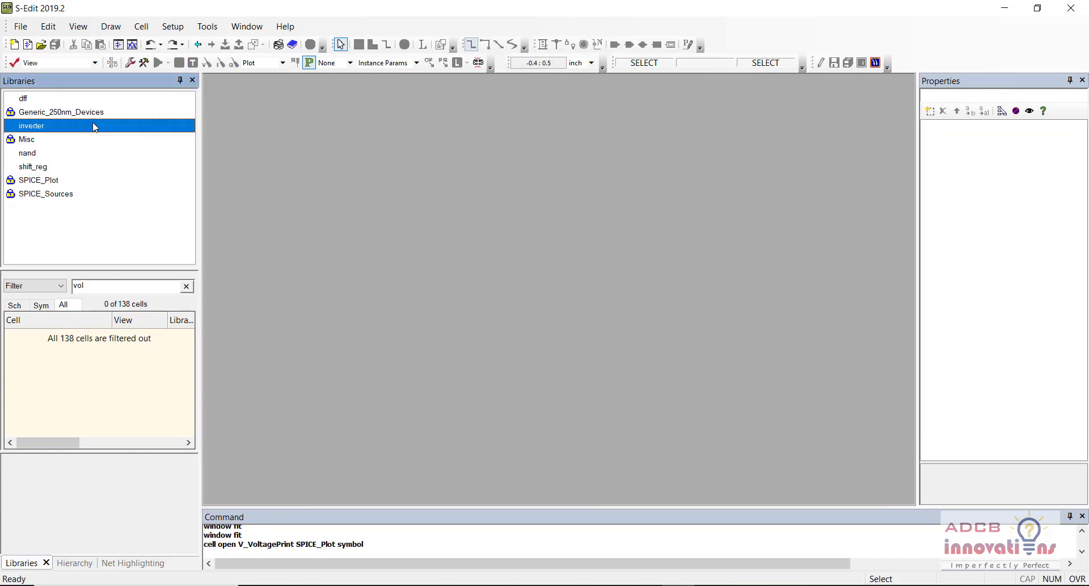
pyautogui.click(76, 168)
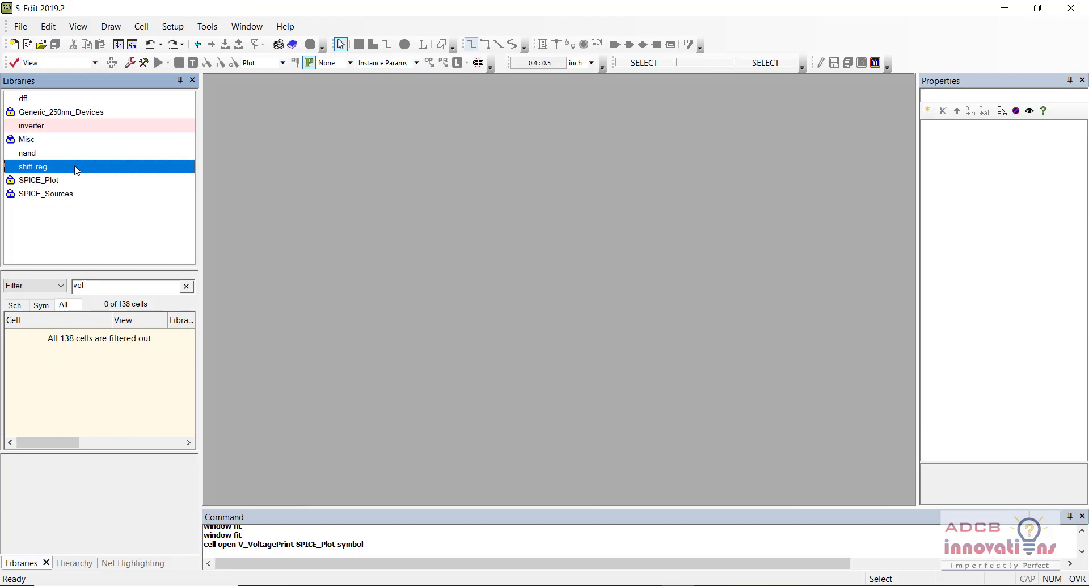
pyautogui.click(186, 286)
pyautogui.doubleClick(105, 340)
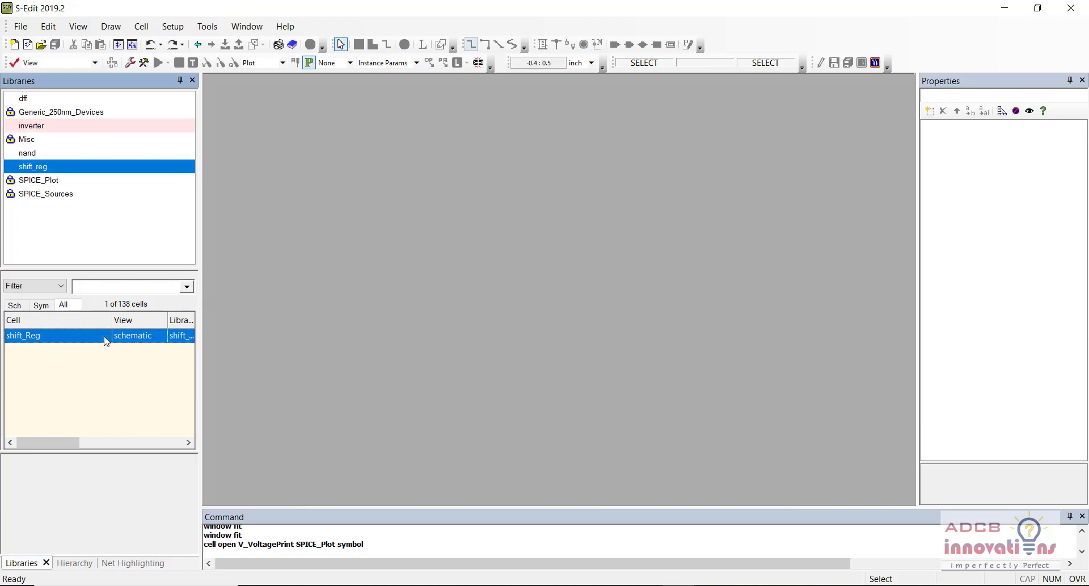
pyautogui.doubleClick(461, 230)
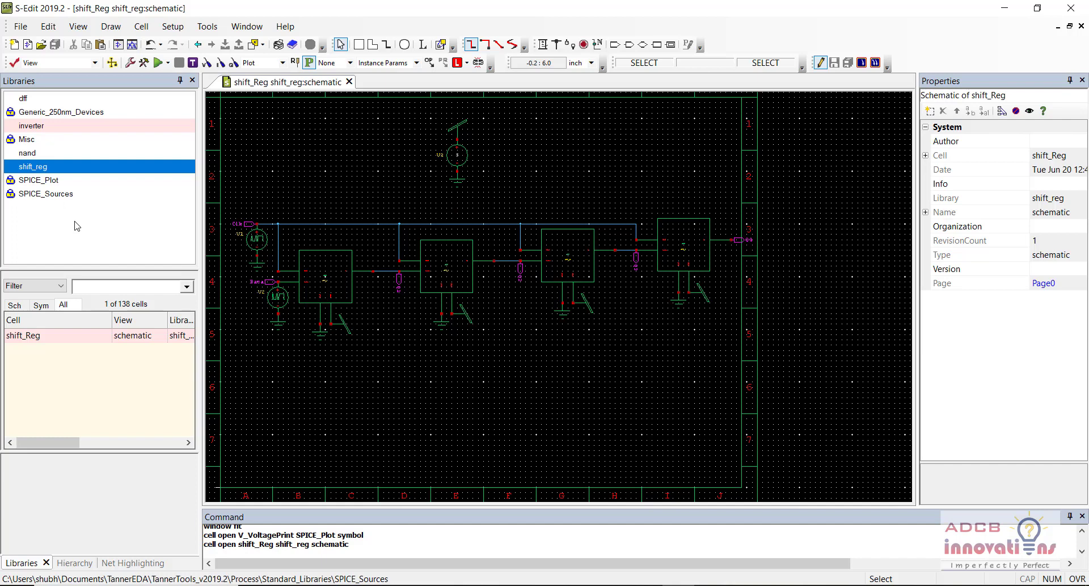
# Step: Place V_VoltagePrint probes P1 on the Data input and P2 on the Q4 output
pyautogui.click(107, 180)
pyautogui.click(126, 285)
pyautogui.write('vol')
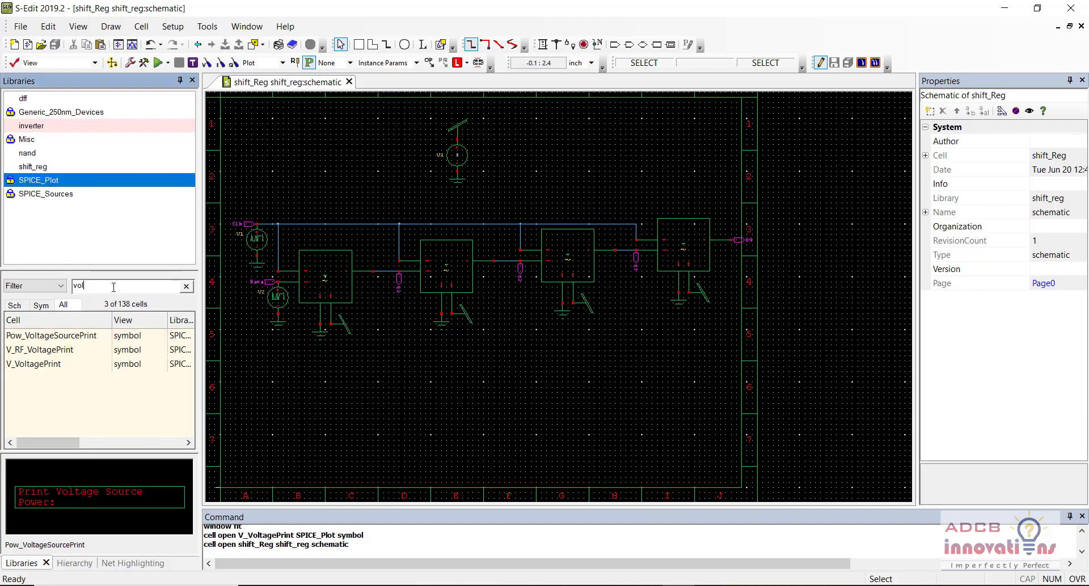
pyautogui.rightClick(82, 363)
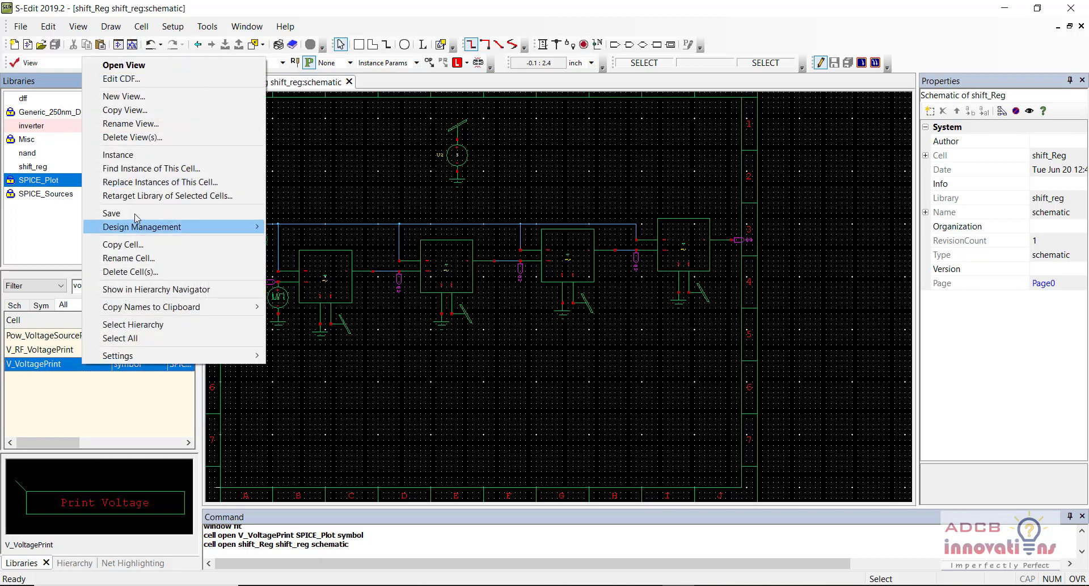
pyautogui.click(144, 156)
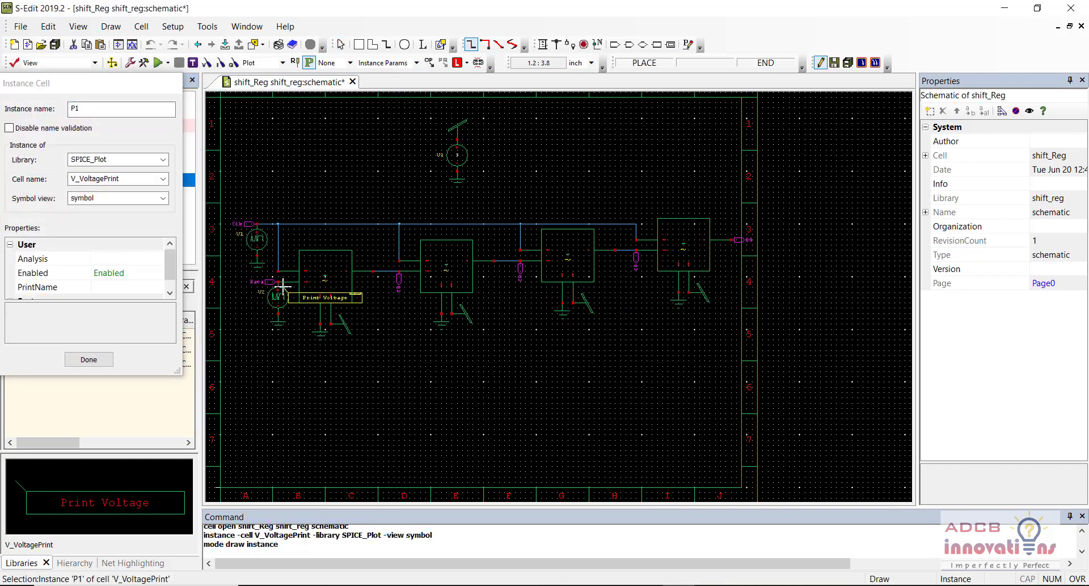
pyautogui.press('r')
pyautogui.press('r')
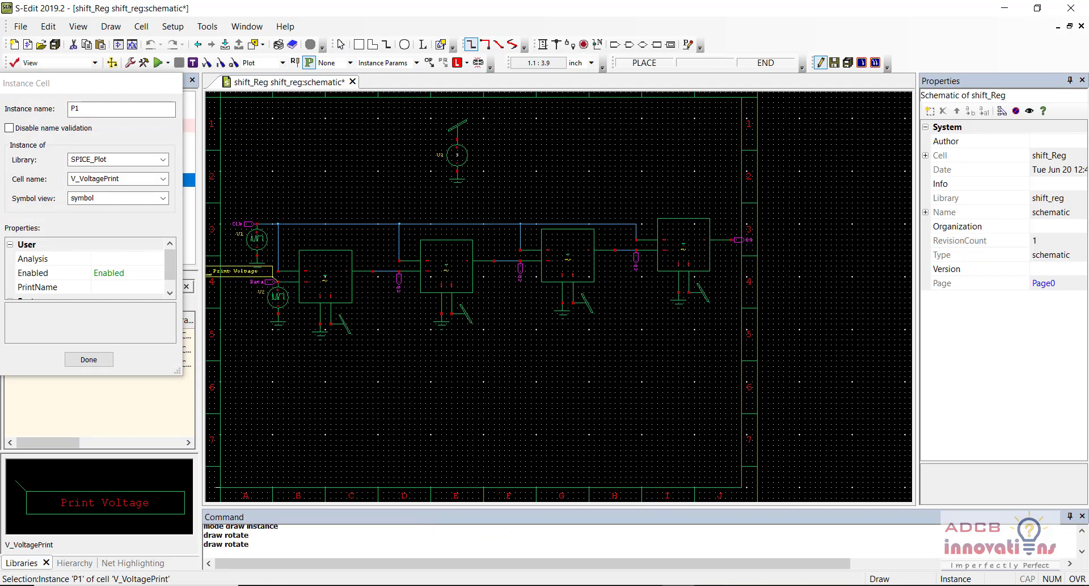
pyautogui.click(278, 280)
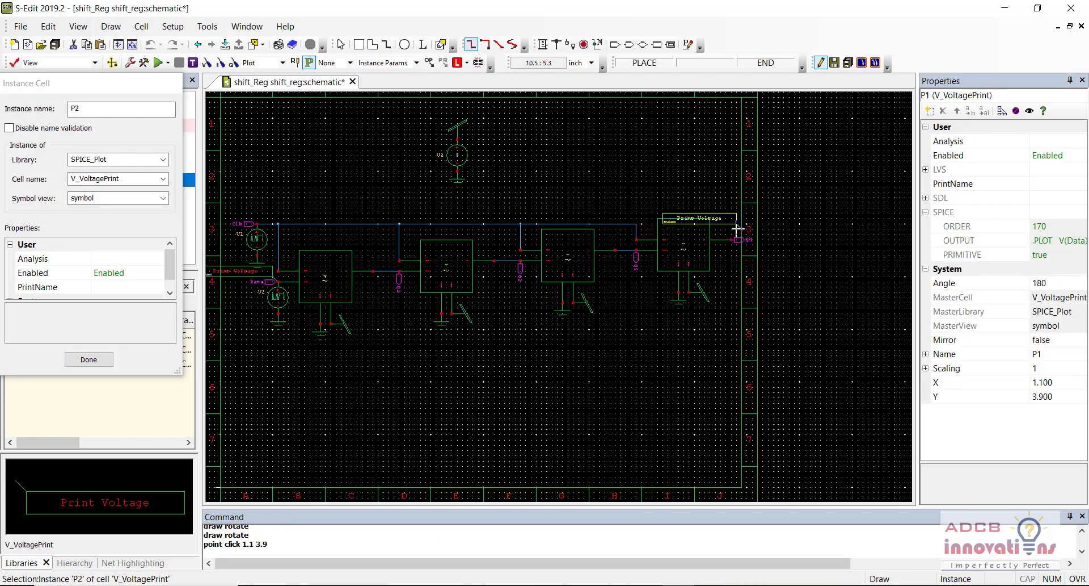
pyautogui.press('r')
pyautogui.press('r')
pyautogui.press('r')
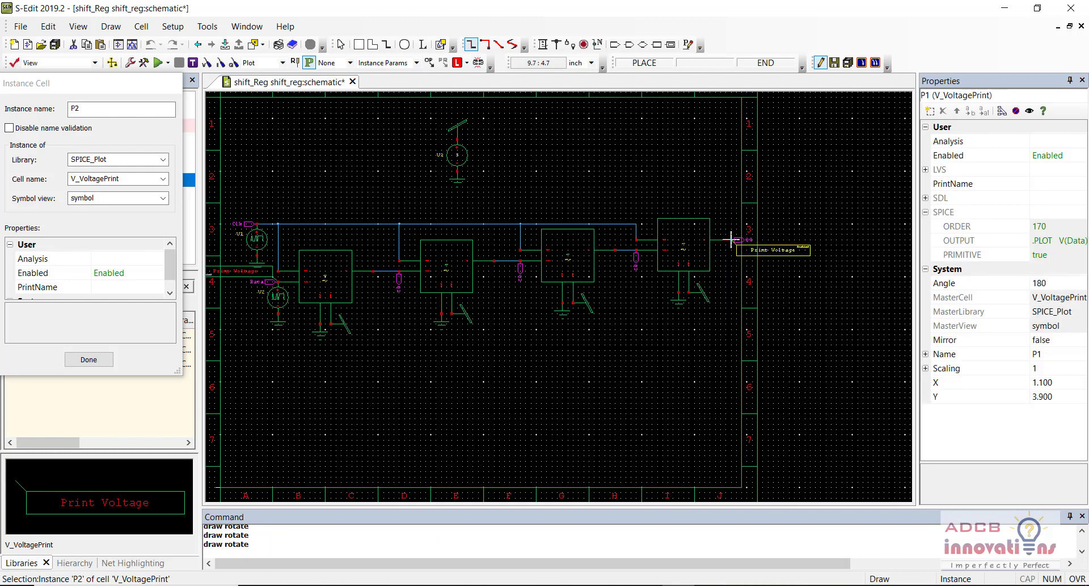
pyautogui.click(731, 240)
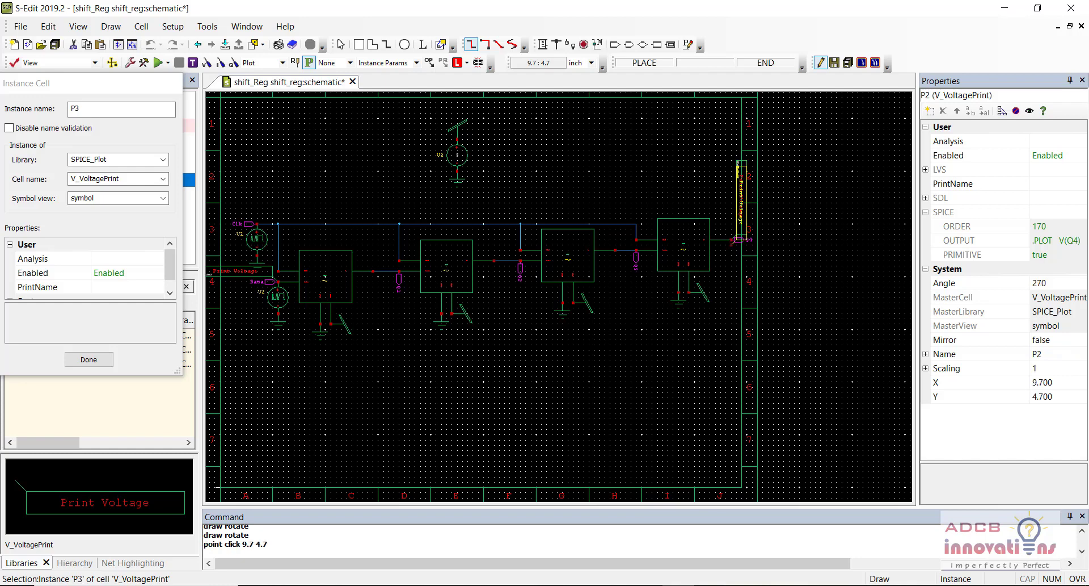
pyautogui.press('Escape')
pyautogui.click(569, 404)
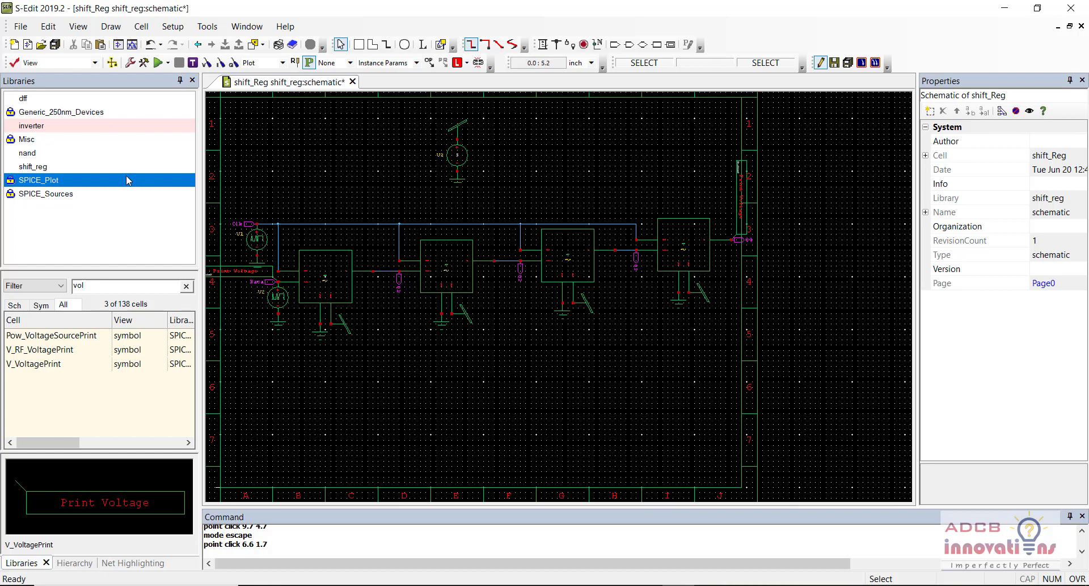
# Step: Place probes P3, P4 and P5 after the first three flip-flops and save the schematic
pyautogui.click(86, 363)
pyautogui.rightClick(86, 363)
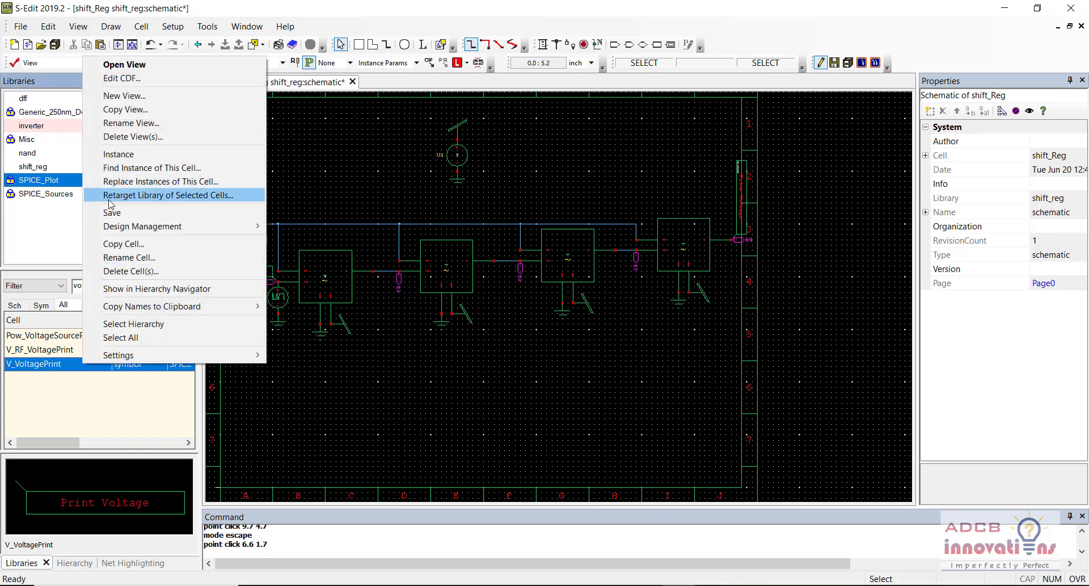
pyautogui.click(118, 154)
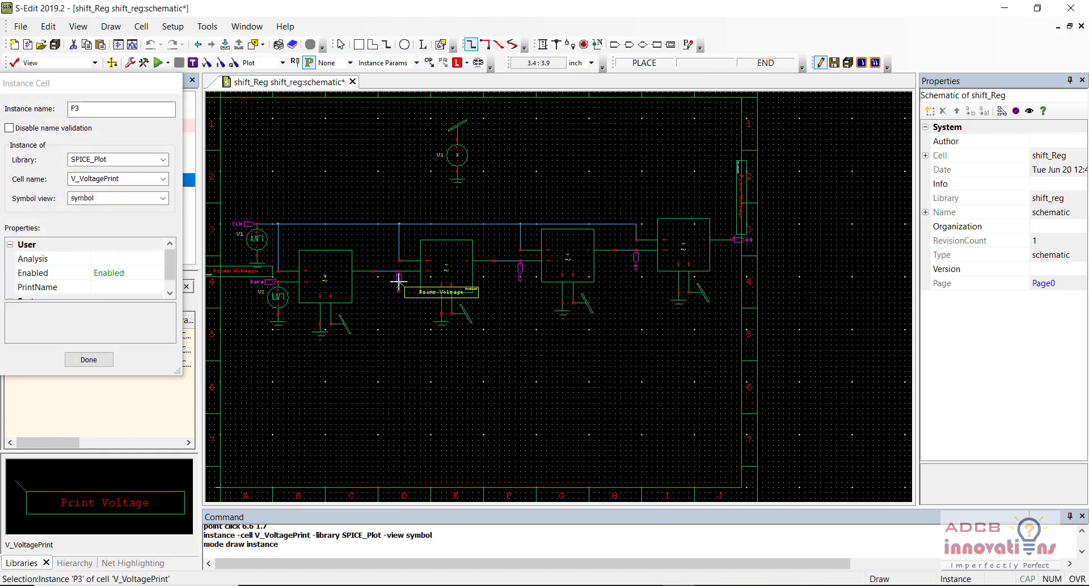
pyautogui.hotkey('ctrl', 'r')
pyautogui.hotkey('ctrl', 'r')
pyautogui.hotkey('ctrl', 'r')
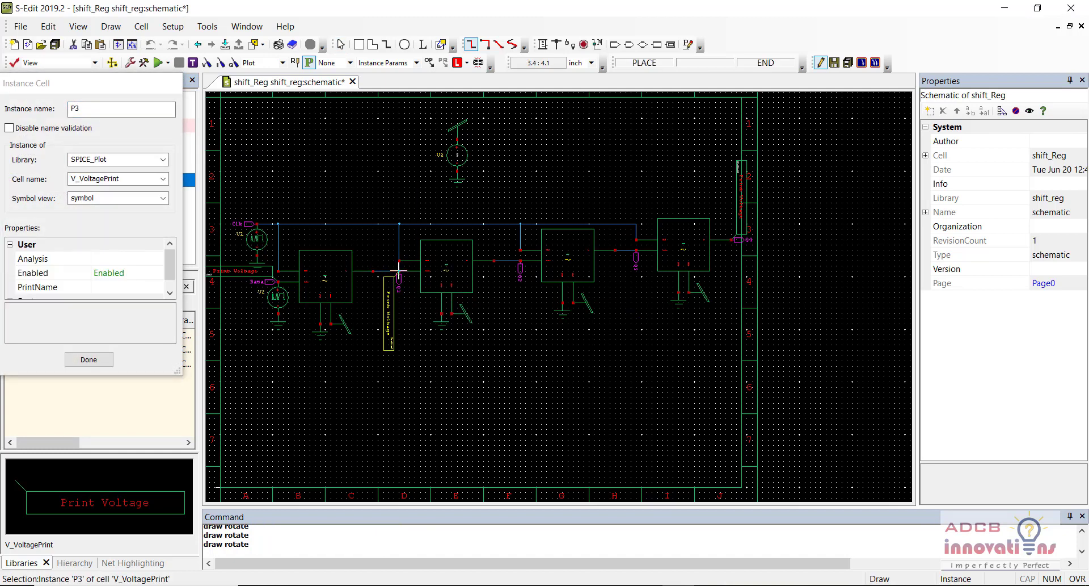
pyautogui.click(400, 267)
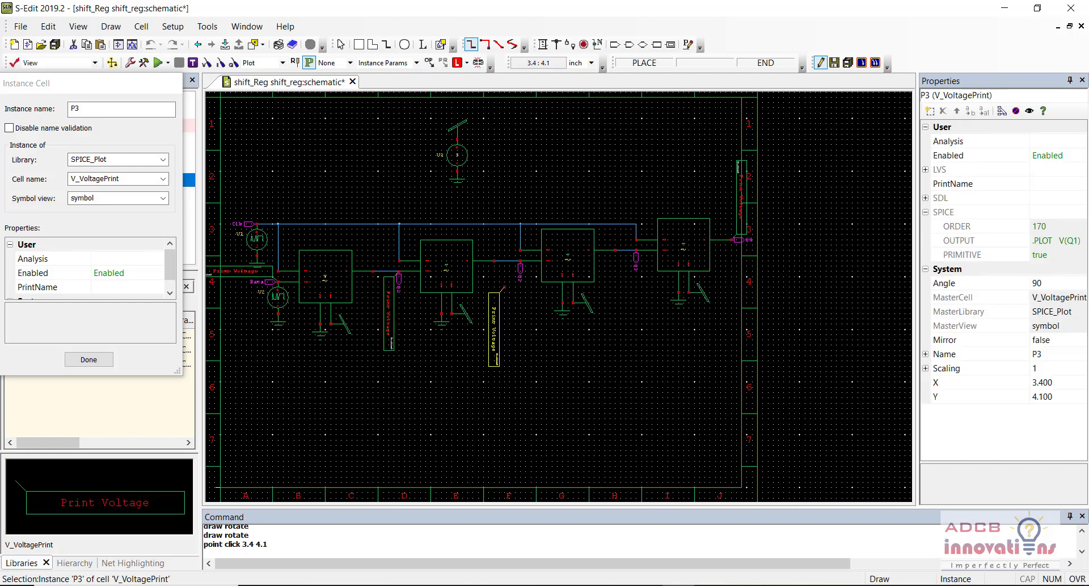
pyautogui.click(524, 254)
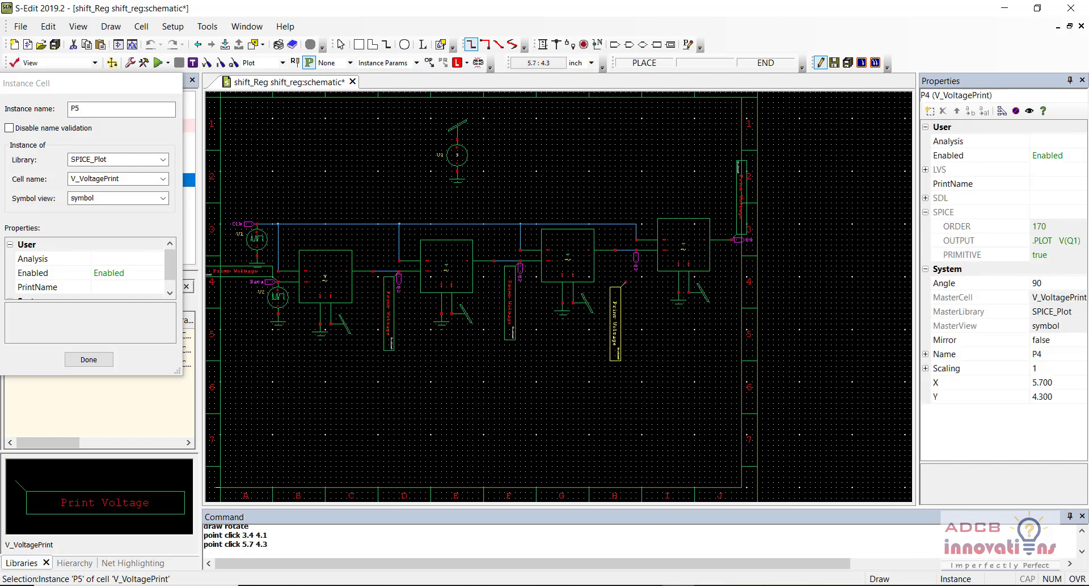
pyautogui.click(636, 250)
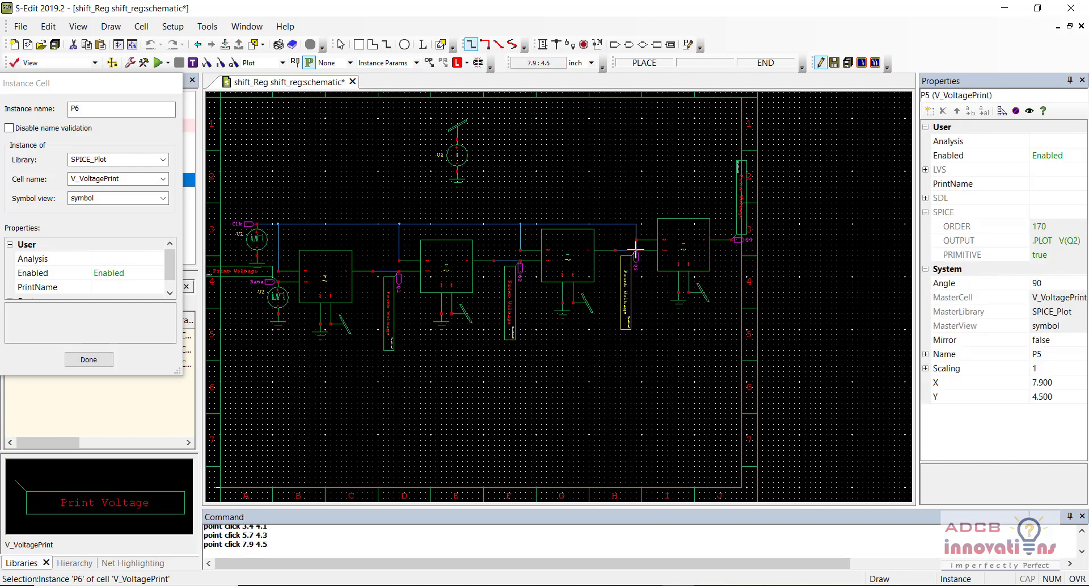
pyautogui.press('Escape')
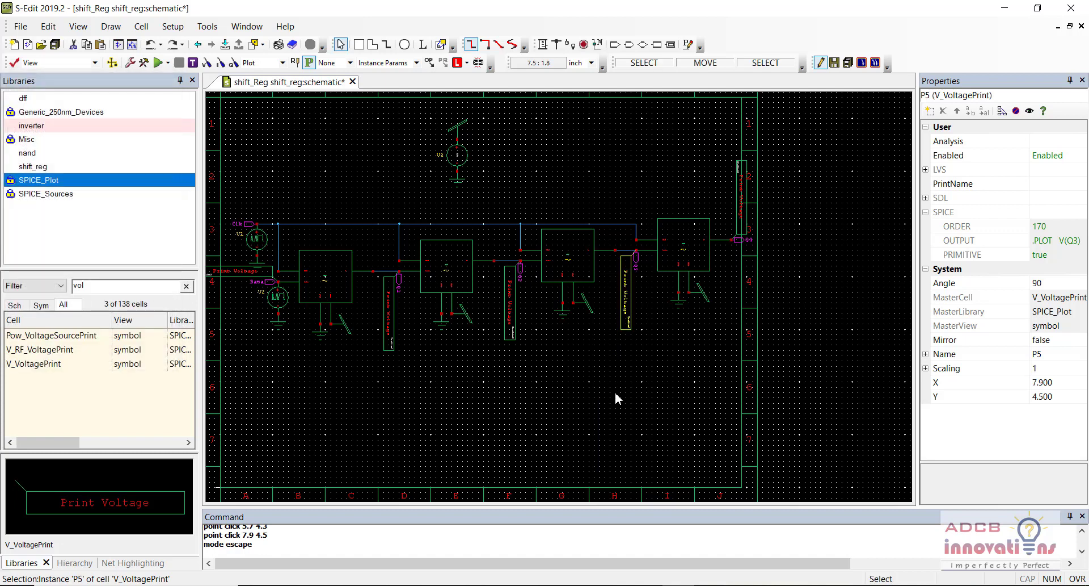
pyautogui.click(615, 393)
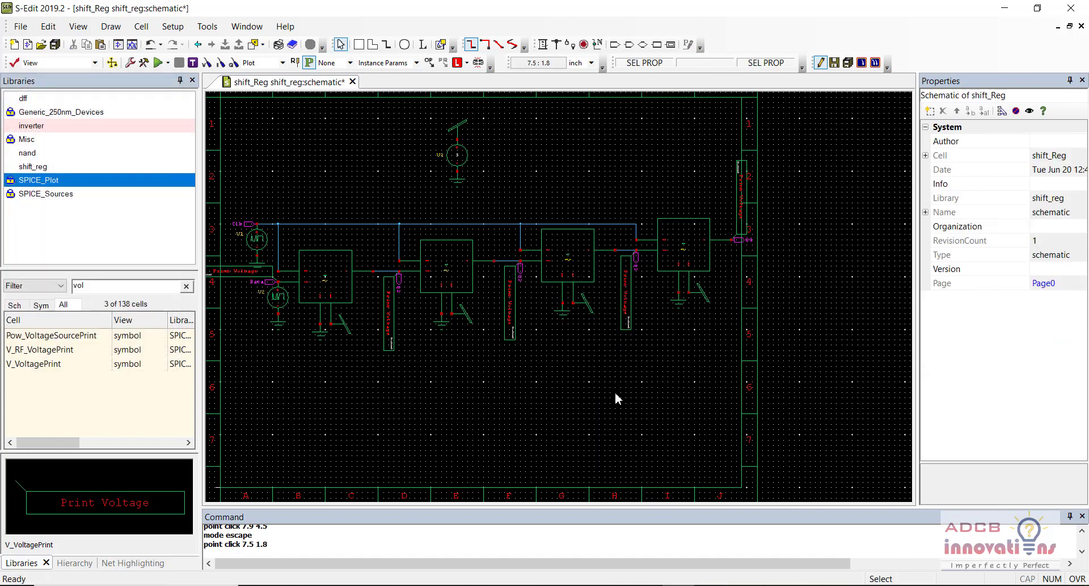
pyautogui.hotkey('ctrl', 's')
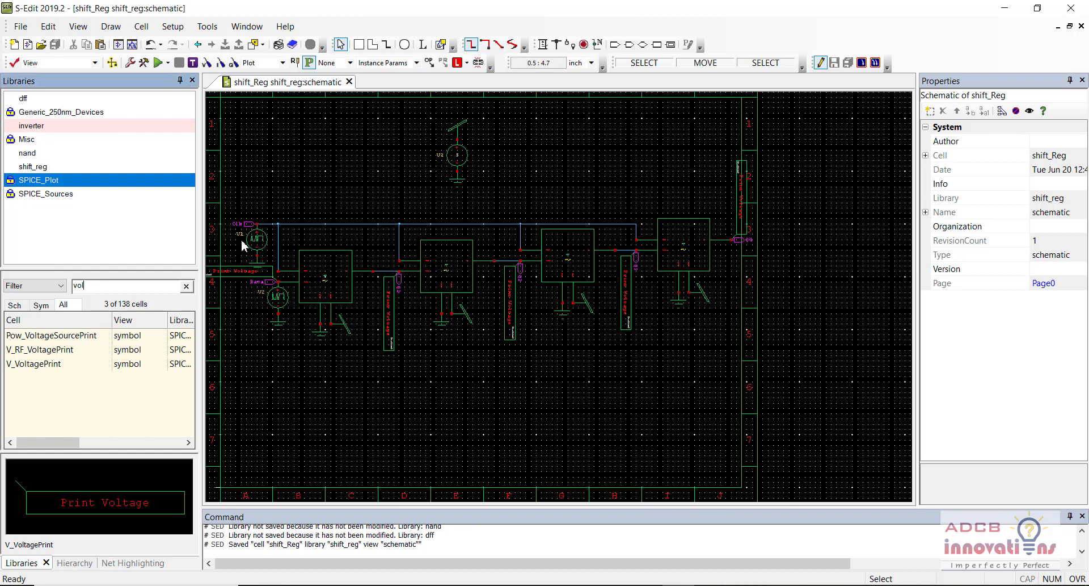
pyautogui.click(262, 239)
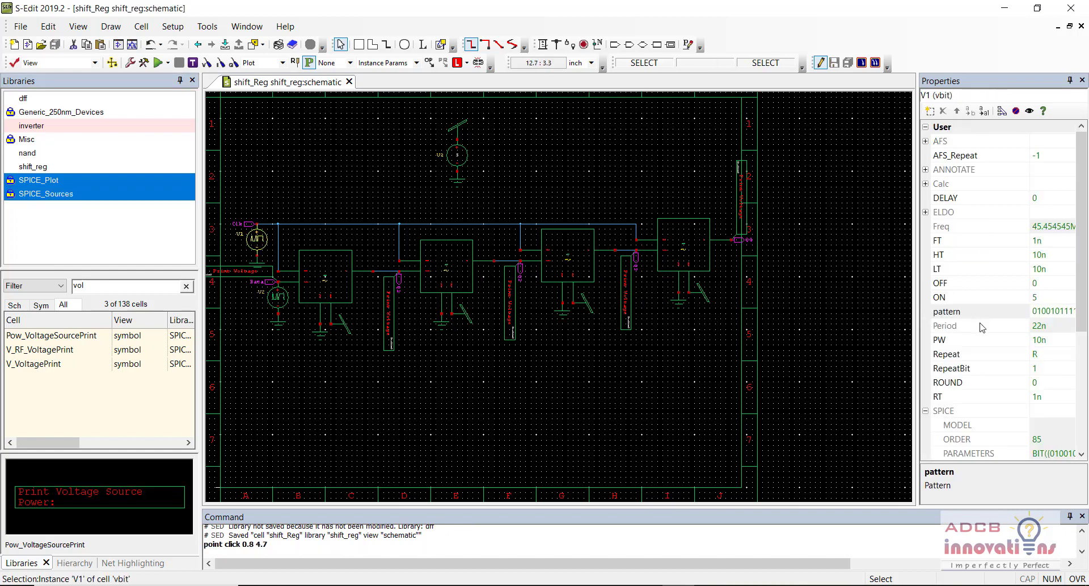
pyautogui.click(1046, 311)
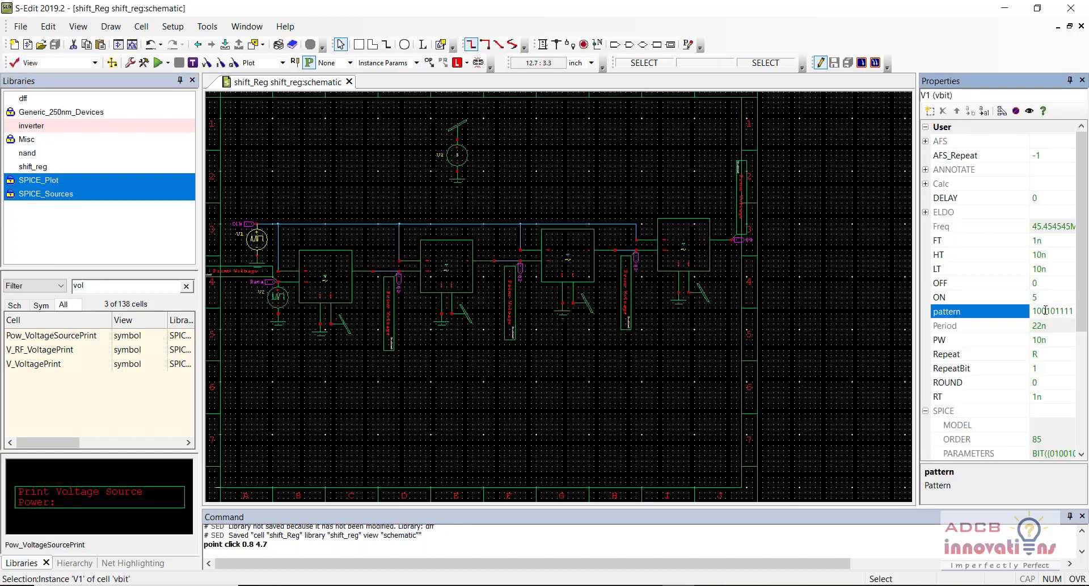
pyautogui.doubleClick(1045, 311)
pyautogui.write('1111111')
pyautogui.click(868, 298)
pyautogui.click(805, 292)
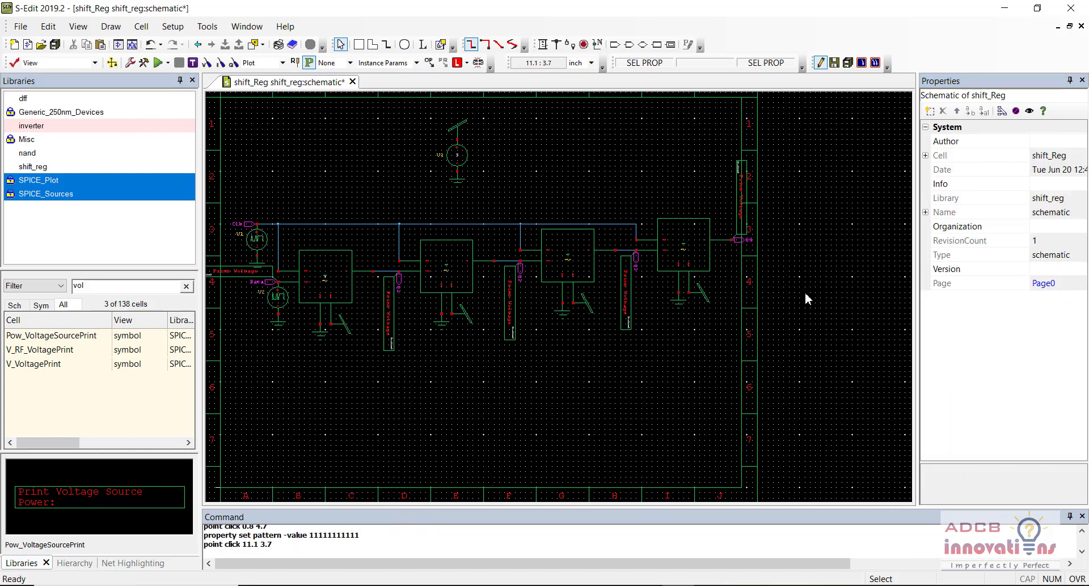
pyautogui.hotkey('ctrl', 's')
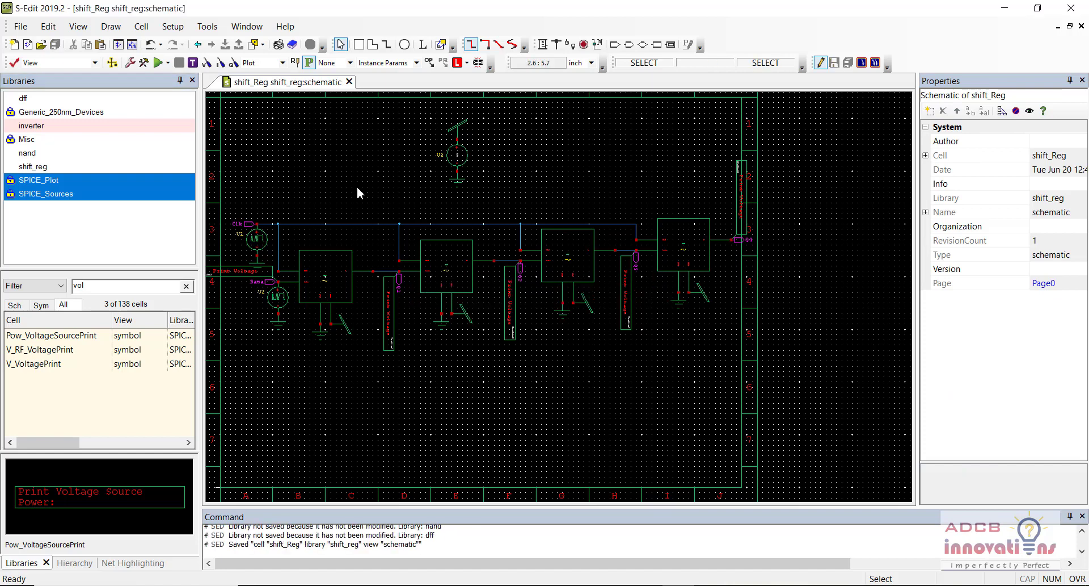
pyautogui.click(358, 188)
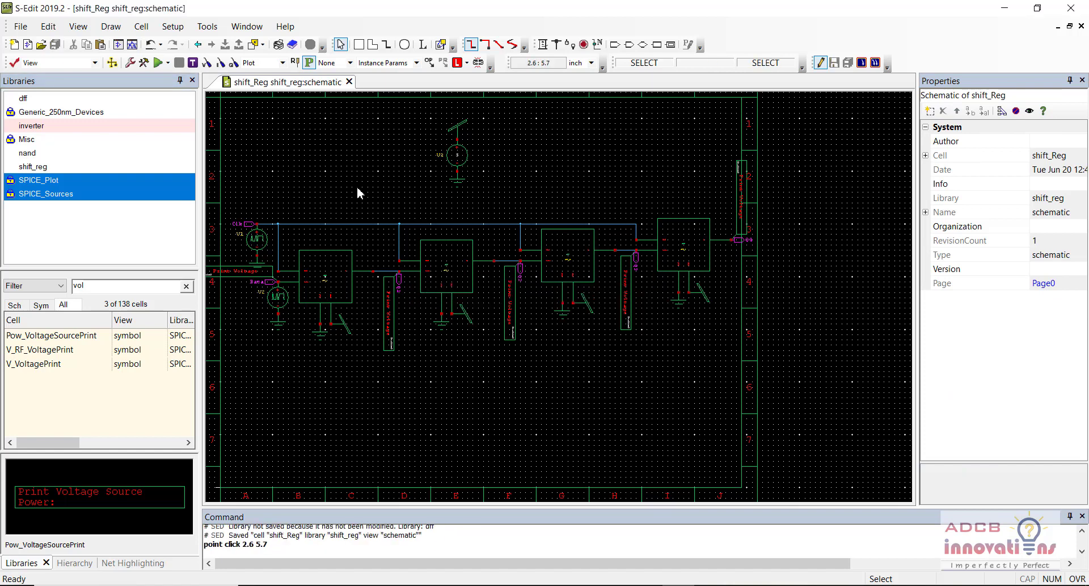
# Step: Enable transient analysis with a 100n stop time and 1n maximum time step
pyautogui.click(157, 64)
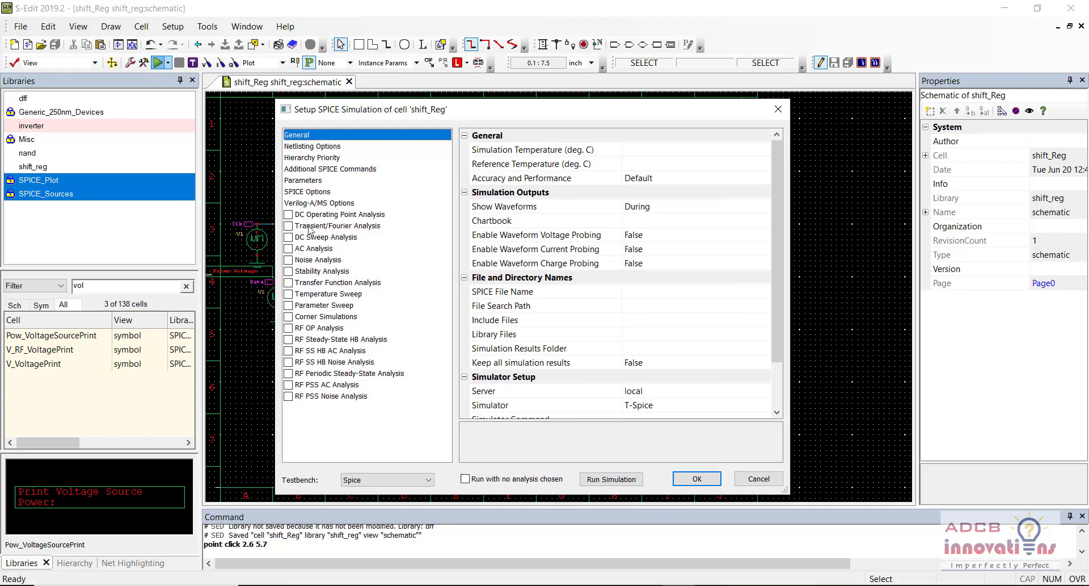
pyautogui.click(289, 225)
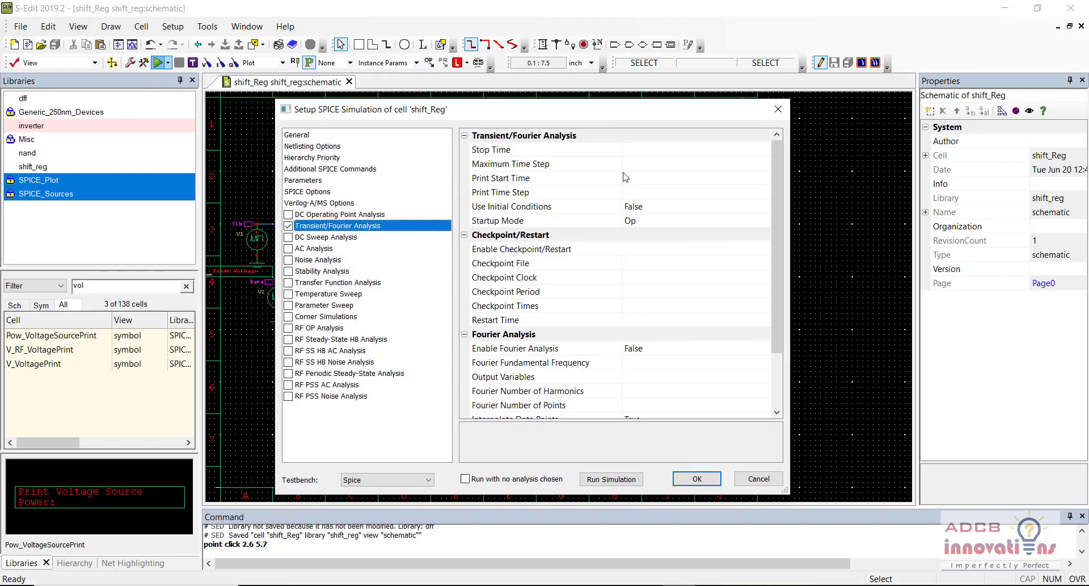
pyautogui.click(663, 148)
pyautogui.write('100n')
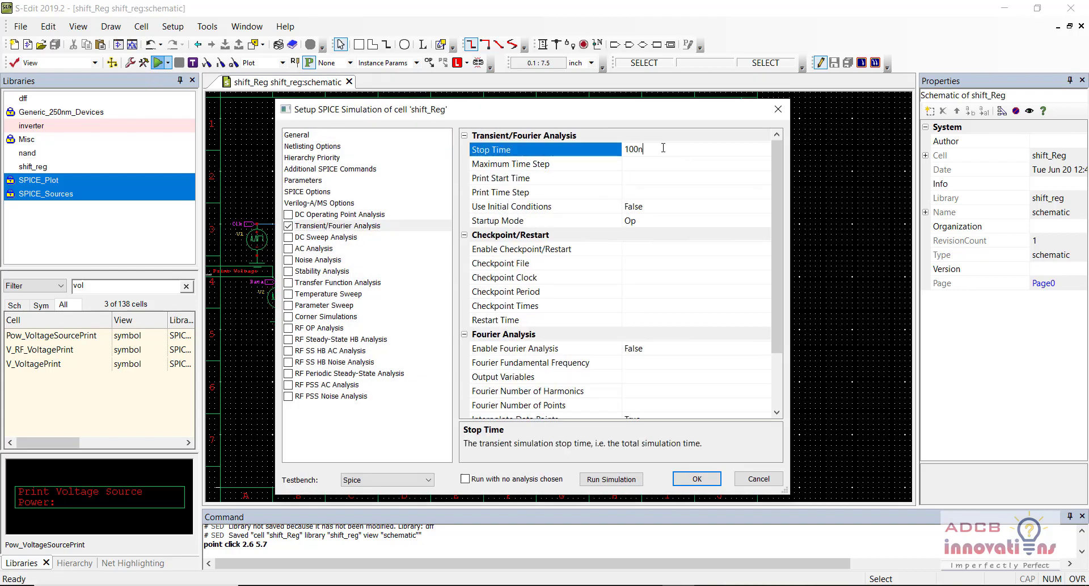
pyautogui.press('Tab')
pyautogui.write('1n')
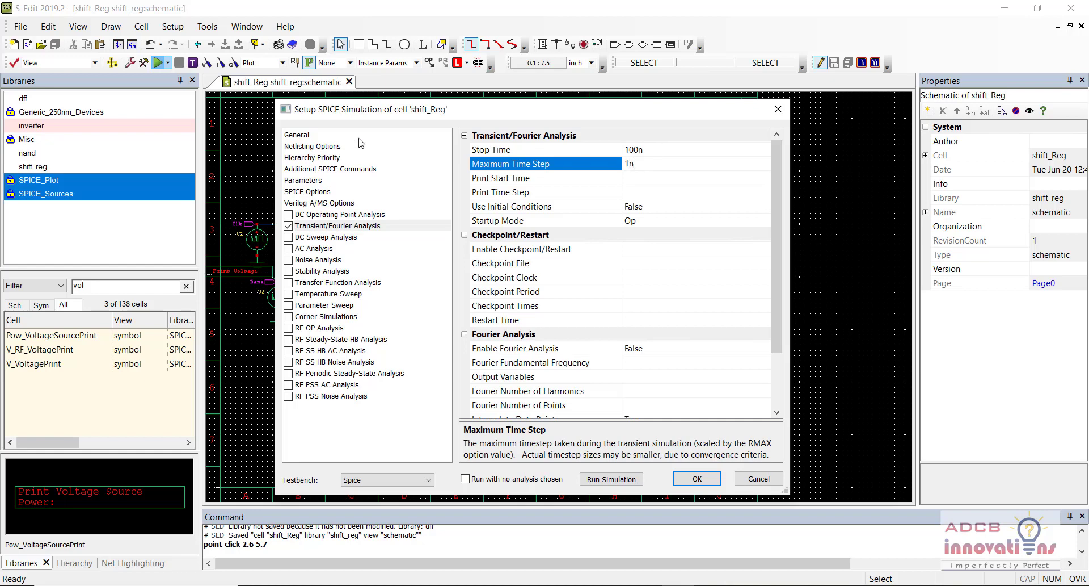
# Step: Include the Generic_250nm.lib model library with the TT corner and start the simulation
pyautogui.click(358, 139)
pyautogui.click(677, 333)
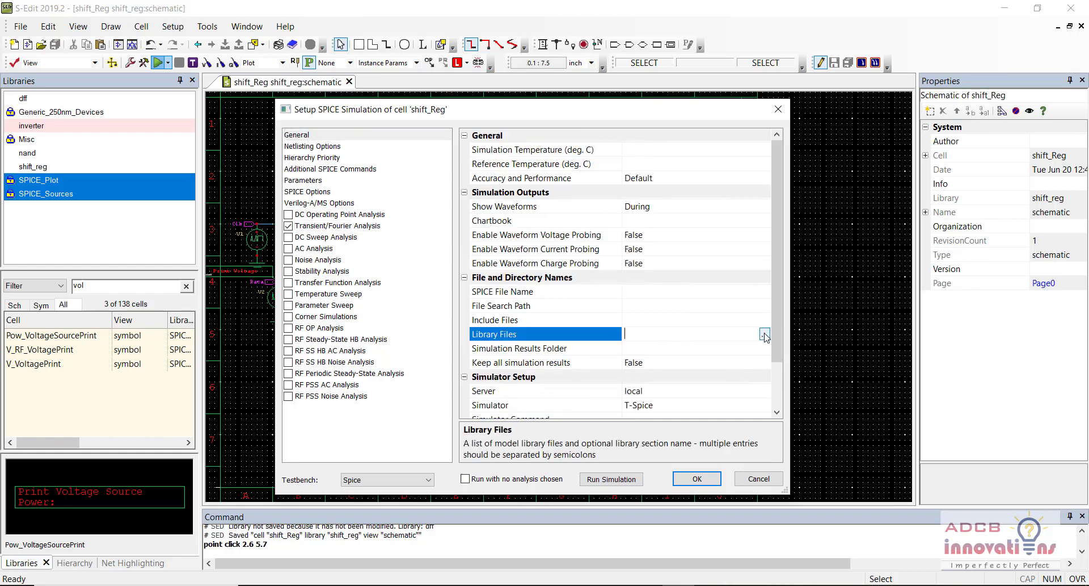
pyautogui.click(765, 334)
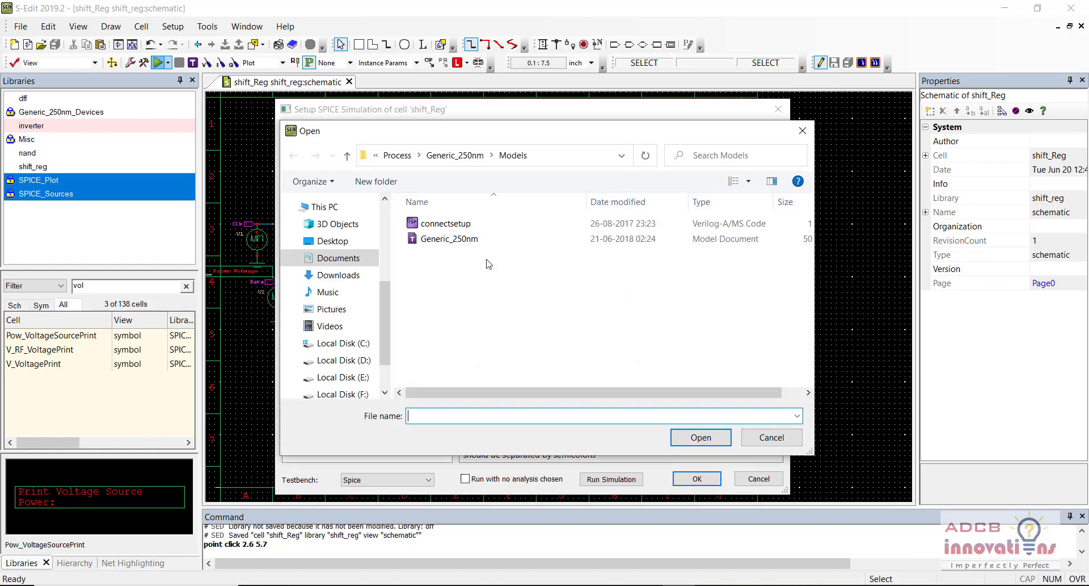
pyautogui.doubleClick(504, 243)
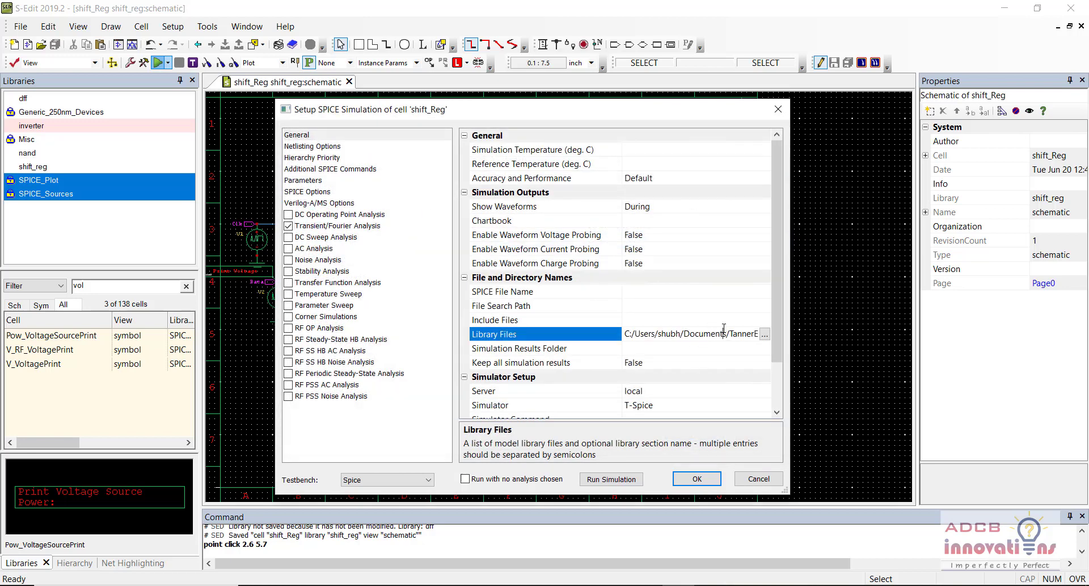
pyautogui.press('End')
pyautogui.write('TT')
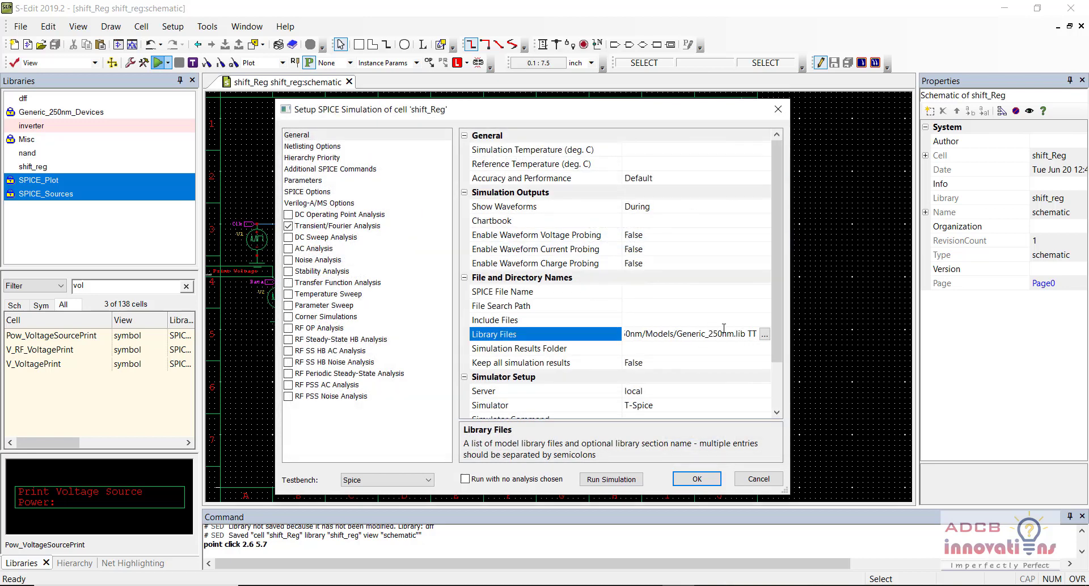
pyautogui.press('Return')
pyautogui.click(702, 481)
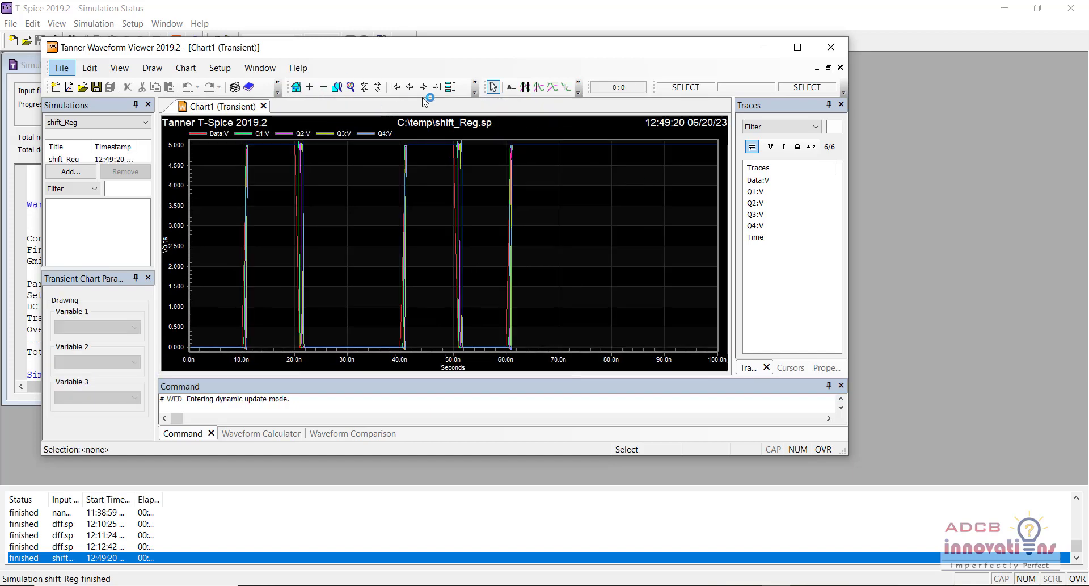
# Step: Split the Data and Q1–Q4 traces into stacked plots and maximize the Waveform Viewer
pyautogui.click(450, 87)
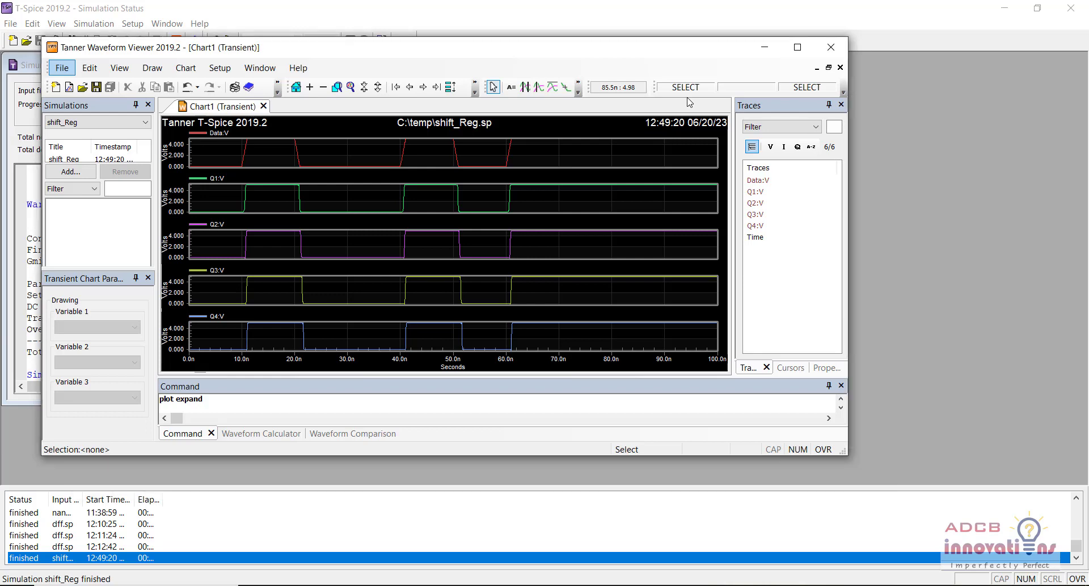
pyautogui.hotkey('alt', 'F4')
pyautogui.click(821, 55)
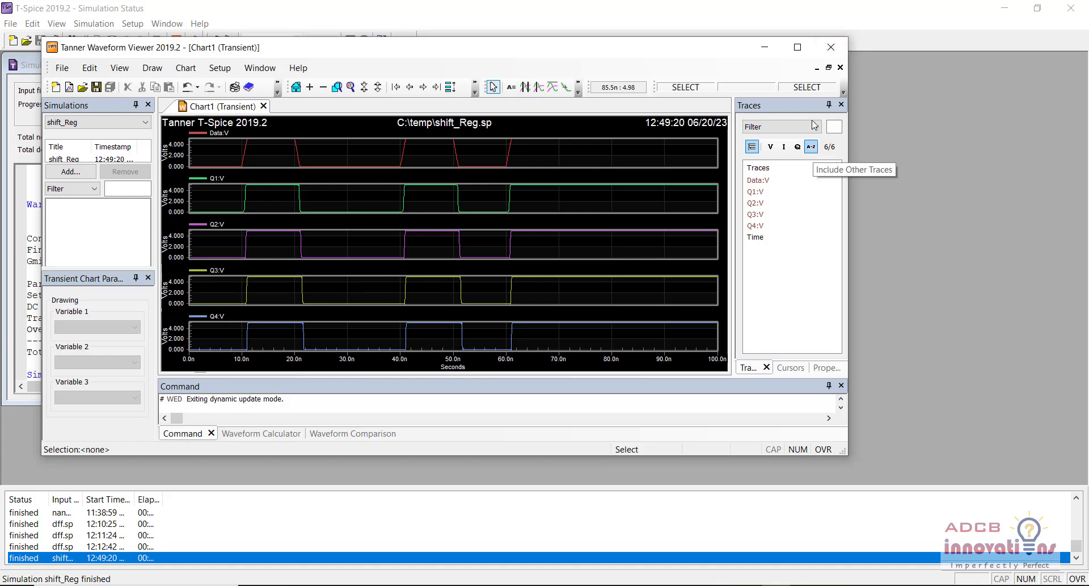
pyautogui.click(810, 49)
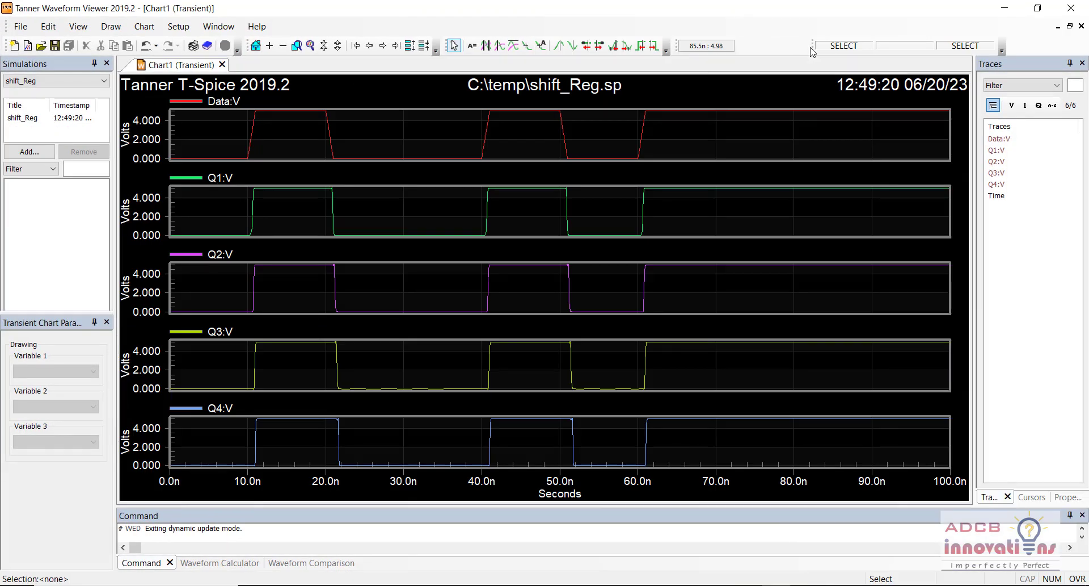
# Step: Zoom and pan the waveforms to inspect the Q1–Q4 rising edges near 41 ns and 61 ns
pyautogui.press('+')
pyautogui.press('+')
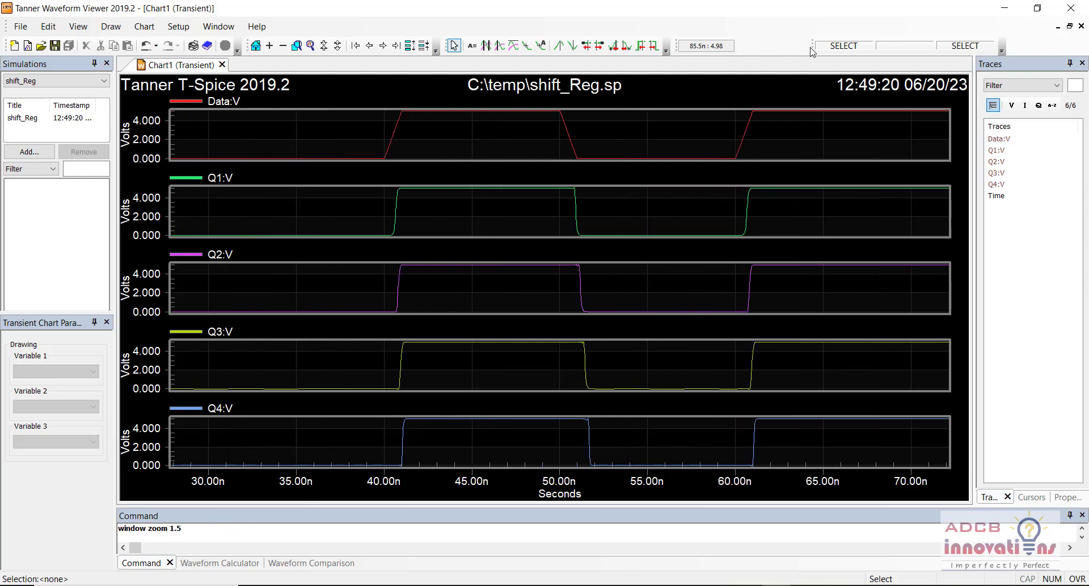
pyautogui.press('+')
pyautogui.press('+')
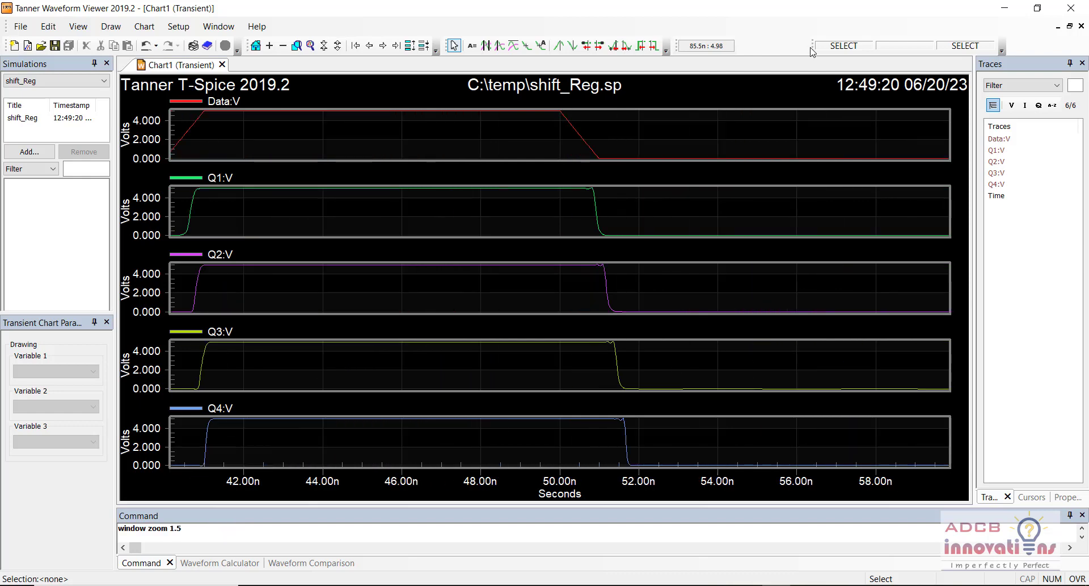
pyautogui.press('Left')
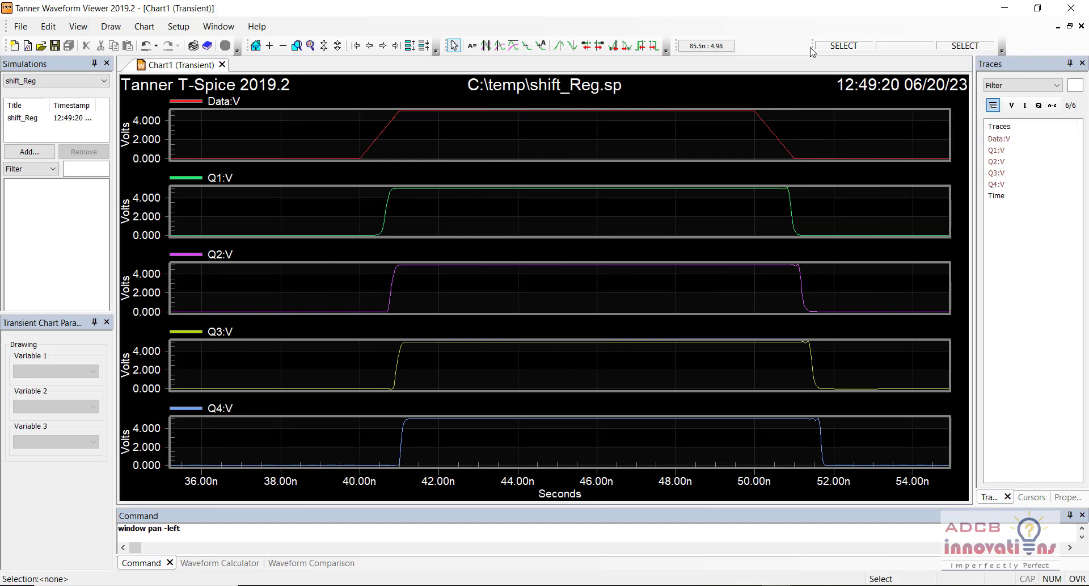
pyautogui.press('+')
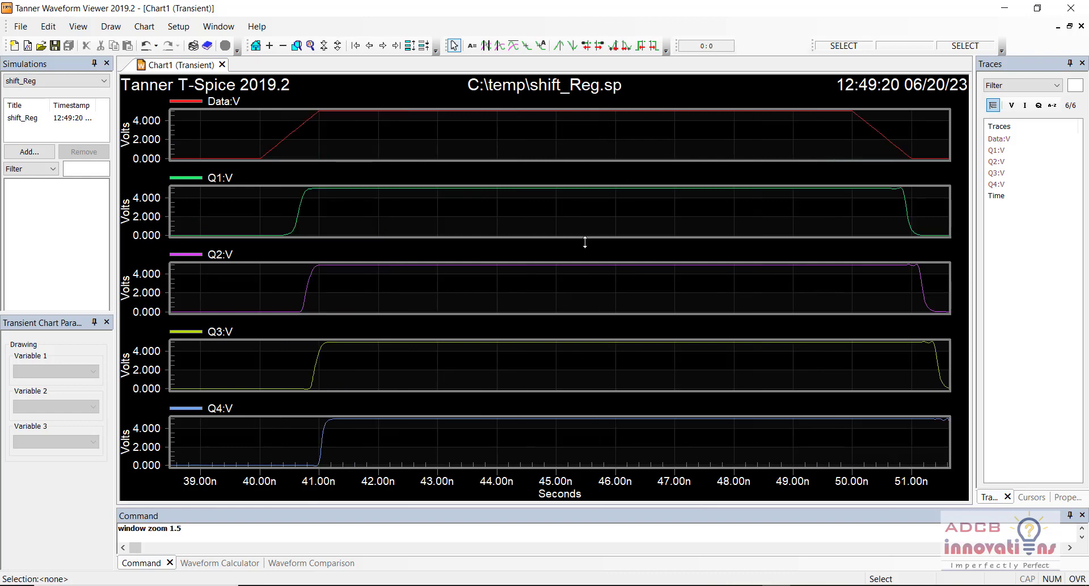
pyautogui.press('Left')
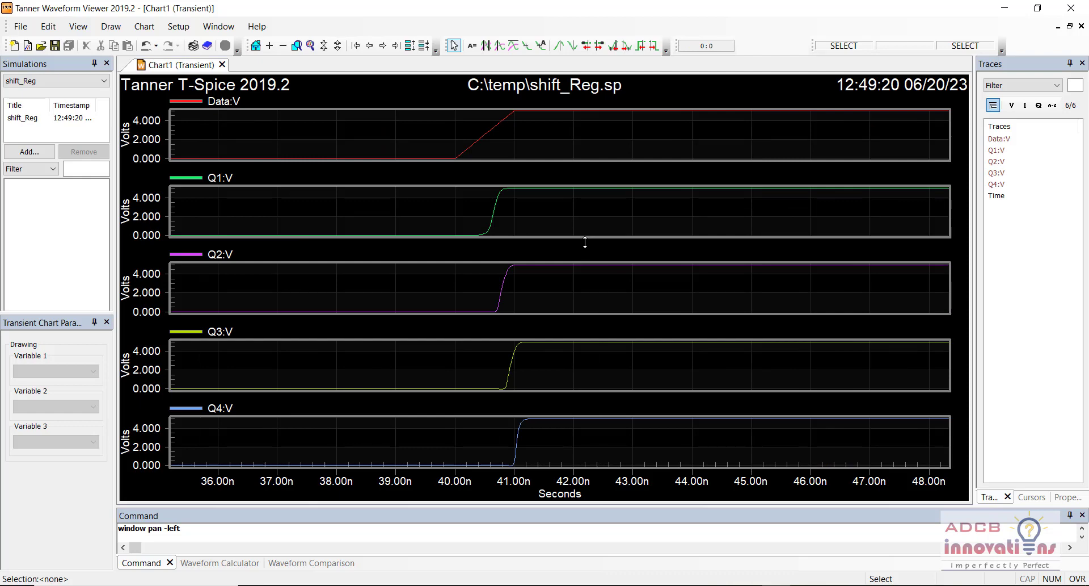
pyautogui.press('+')
pyautogui.press('+')
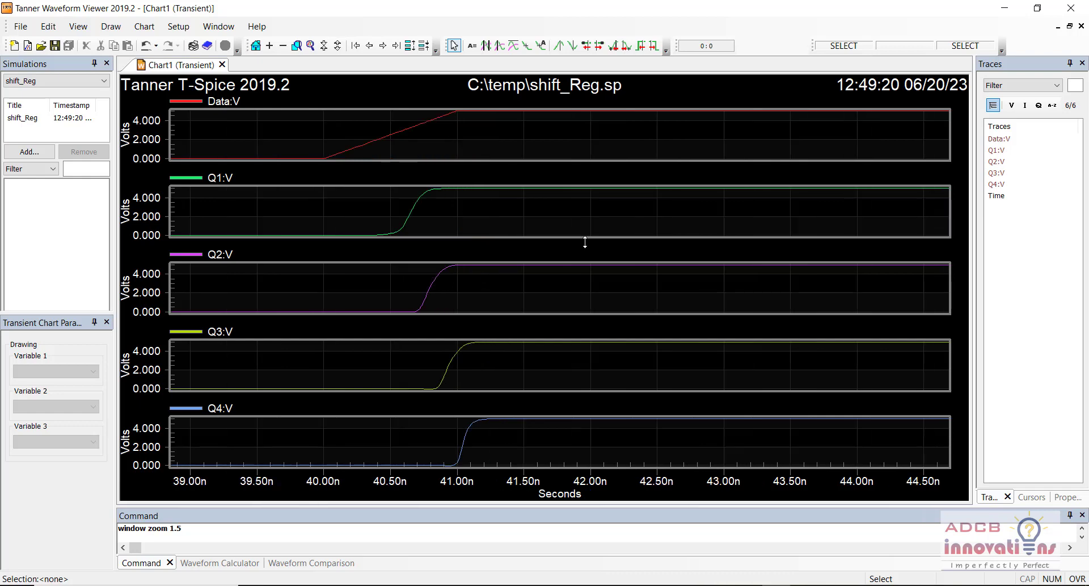
pyautogui.press('-')
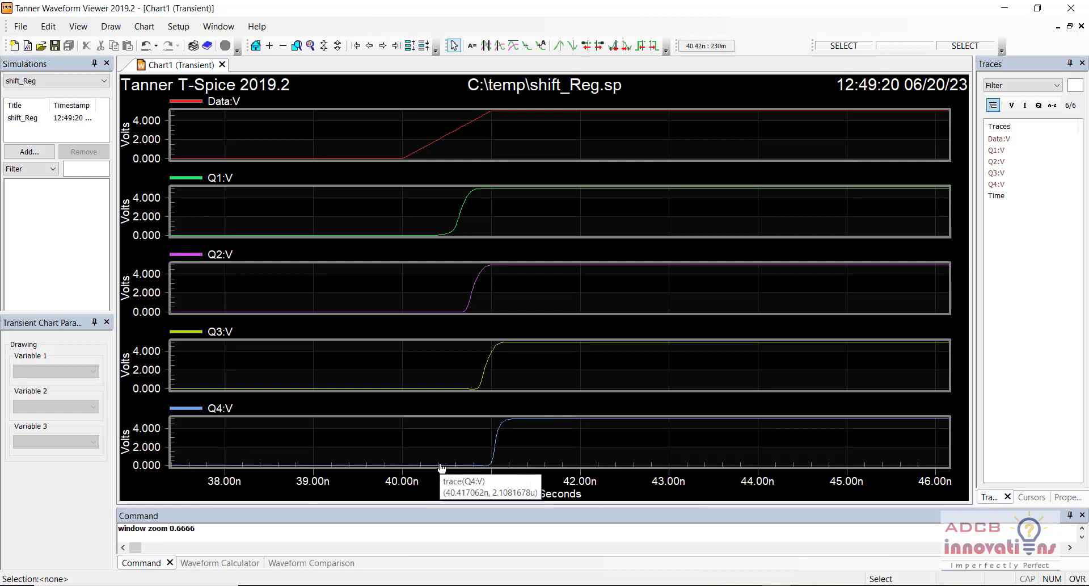
pyautogui.press('Right')
pyautogui.press('Right')
pyautogui.press('Right')
pyautogui.press('Right')
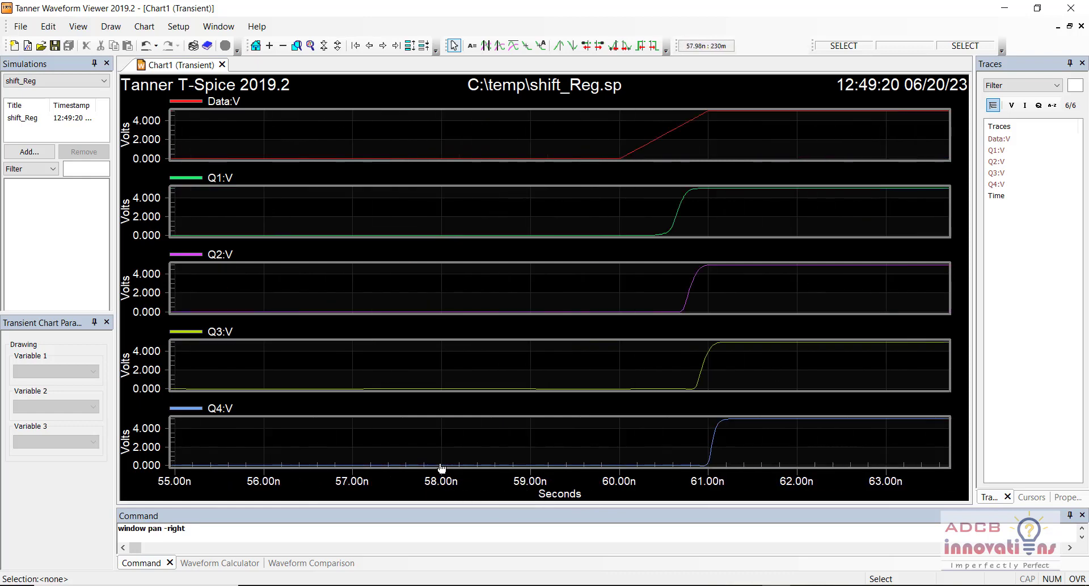
pyautogui.press('Right')
pyautogui.press('Right')
pyautogui.press('Right')
pyautogui.press('Right')
pyautogui.press('Right')
pyautogui.press('Right')
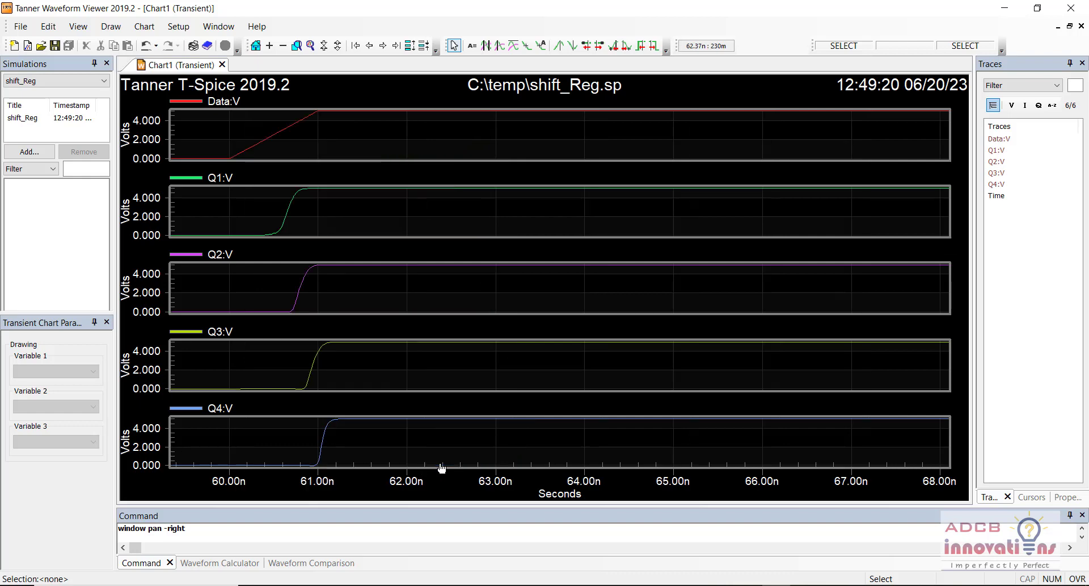
pyautogui.press('Right')
pyautogui.press('Right')
pyautogui.press('Right')
pyautogui.press('Right')
pyautogui.press('Right')
pyautogui.press('Right')
pyautogui.press('Right')
pyautogui.press('Right')
pyautogui.press('Right')
pyautogui.press('Right')
pyautogui.press('Right')
pyautogui.press('Right')
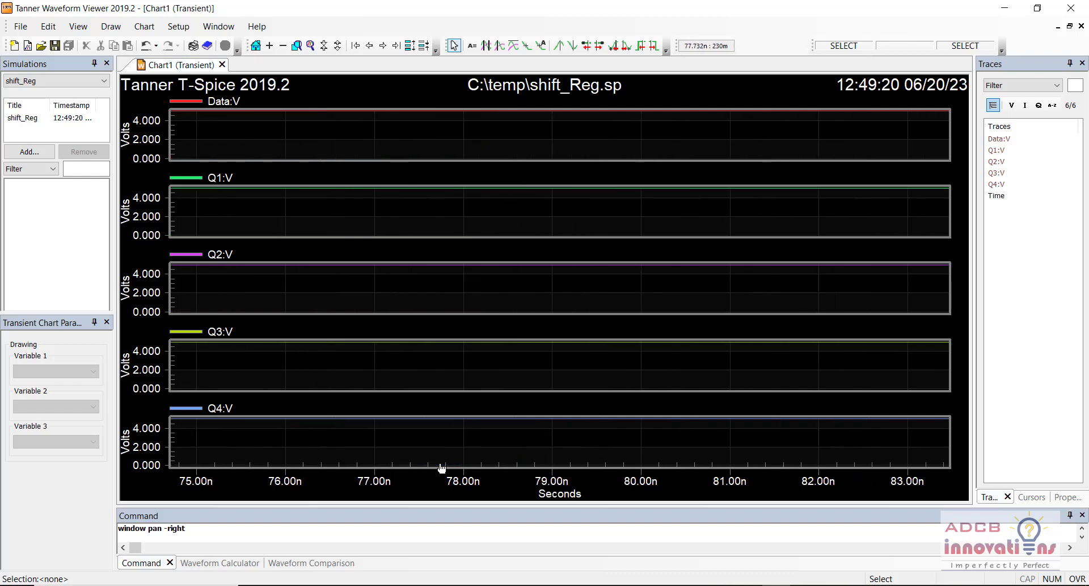
pyautogui.press('Right')
pyautogui.press('Right')
pyautogui.press('Right')
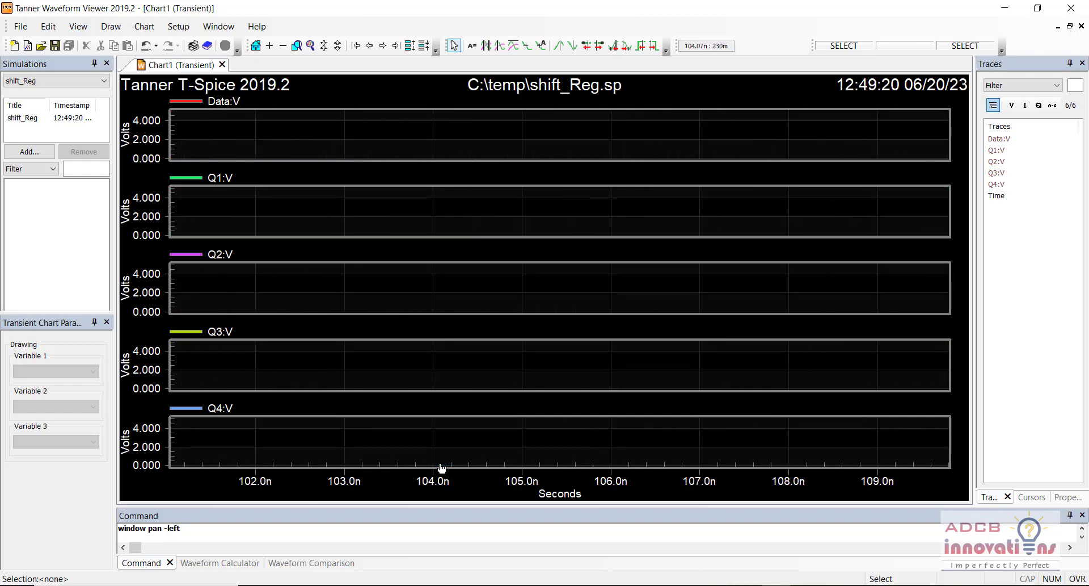
pyautogui.press('Left')
pyautogui.press('Left')
pyautogui.press('Left')
pyautogui.press('Left')
pyautogui.press('Left')
pyautogui.press('Left')
pyautogui.press('Left')
pyautogui.press('Left')
pyautogui.press('Left')
pyautogui.press('Left')
pyautogui.press('Left')
pyautogui.press('Left')
pyautogui.press('Left')
pyautogui.press('Left')
pyautogui.press('Left')
pyautogui.press('Left')
pyautogui.press('Left')
pyautogui.press('Left')
pyautogui.press('Left')
pyautogui.press('Left')
pyautogui.press('Left')
pyautogui.press('Left')
pyautogui.press('Left')
pyautogui.press('Left')
pyautogui.press('Left')
pyautogui.press('Left')
pyautogui.press('Left')
pyautogui.press('Left')
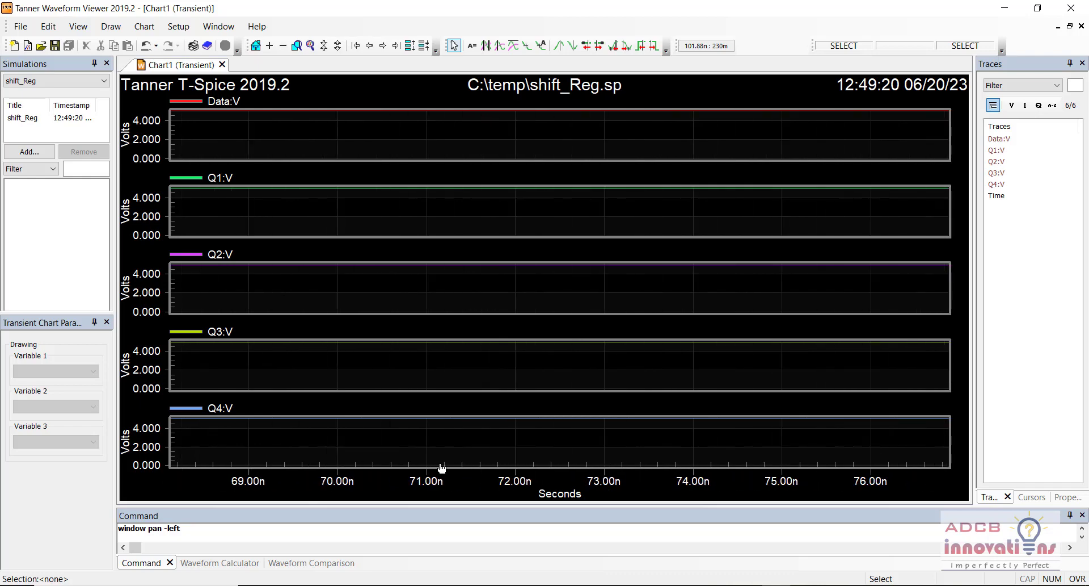
pyautogui.press('Left')
pyautogui.press('Left')
pyautogui.press('Left')
pyautogui.press('Left')
pyautogui.press('Left')
pyautogui.press('Left')
pyautogui.press('Left')
pyautogui.press('Left')
pyautogui.press('Left')
pyautogui.press('Left')
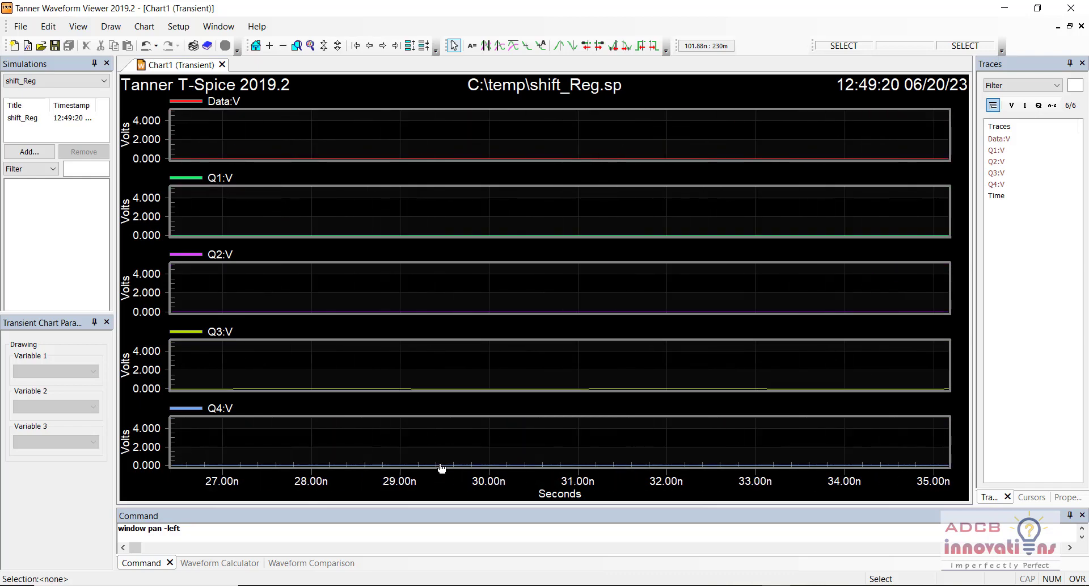
pyautogui.press('Left')
pyautogui.press('Left')
pyautogui.press('Left')
pyautogui.press('Left')
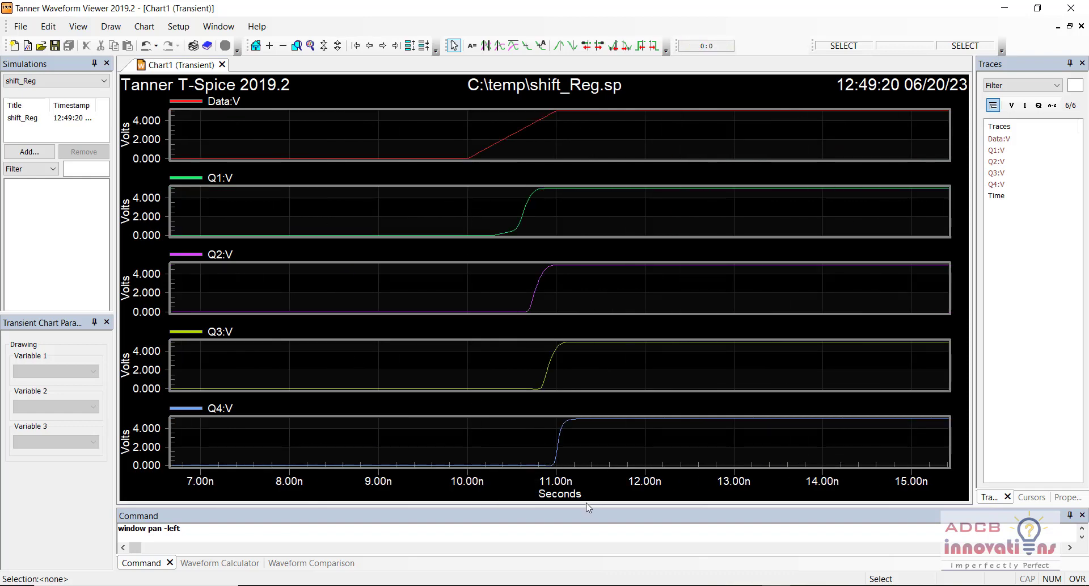
# Step: Close the Waveform Viewer, the simulation status report and T-Spice to return to the schematic
pyautogui.moveTo(555, 469)
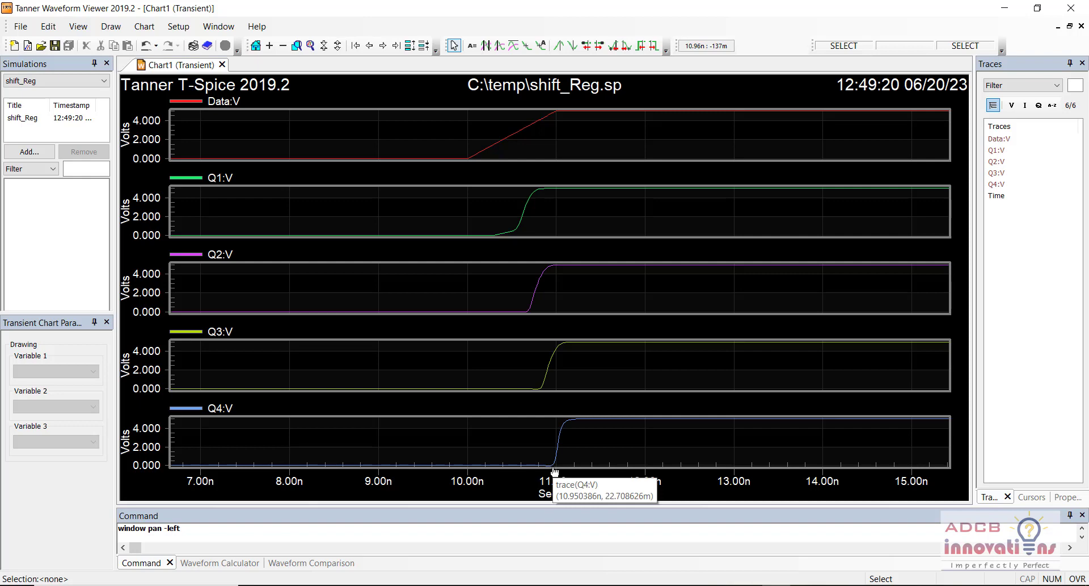
pyautogui.click(1081, 6)
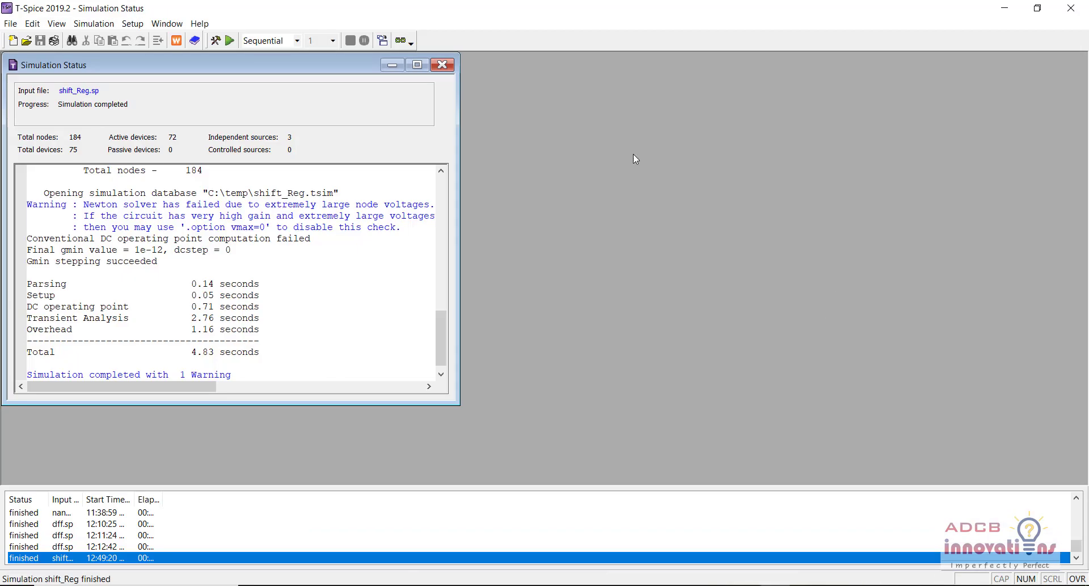
pyautogui.click(442, 65)
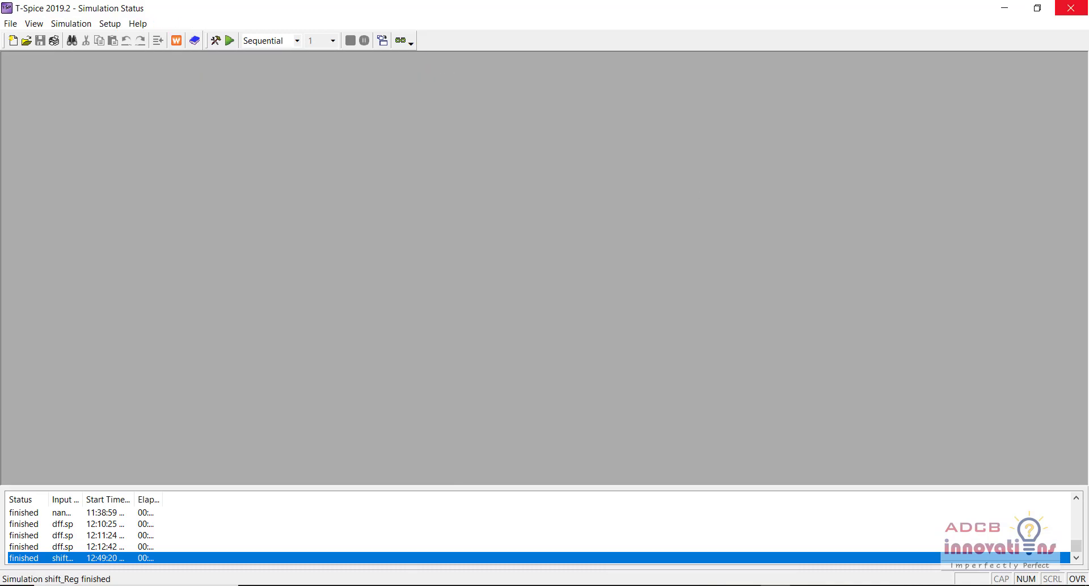
pyautogui.click(1071, 8)
pyautogui.click(762, 335)
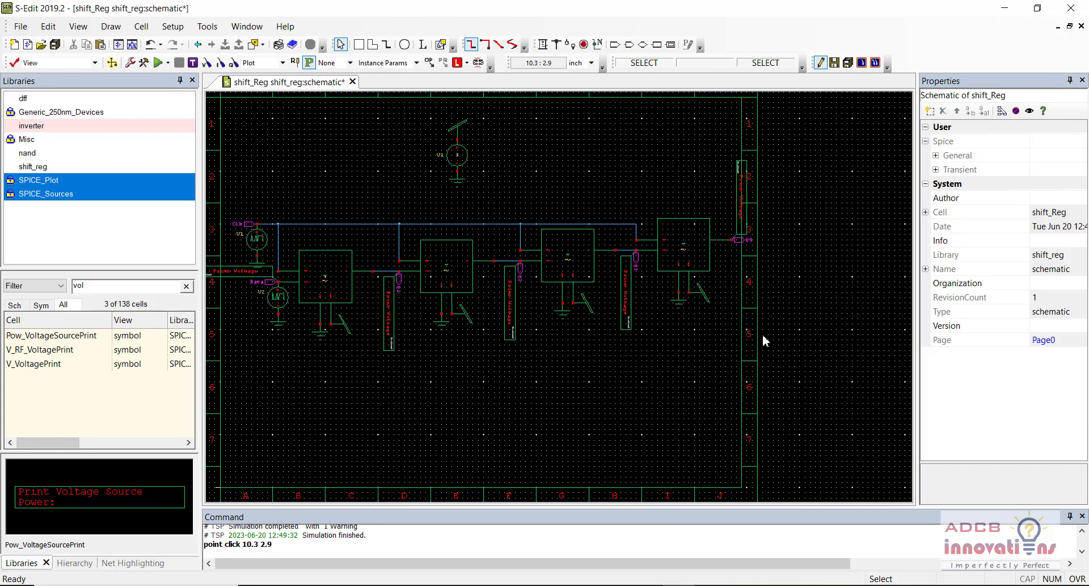
# Step: Save shift_Reg, browse the Misc, nand, shift_reg and dff libraries, and clear the vol cell filter
pyautogui.hotkey('ctrl', 's')
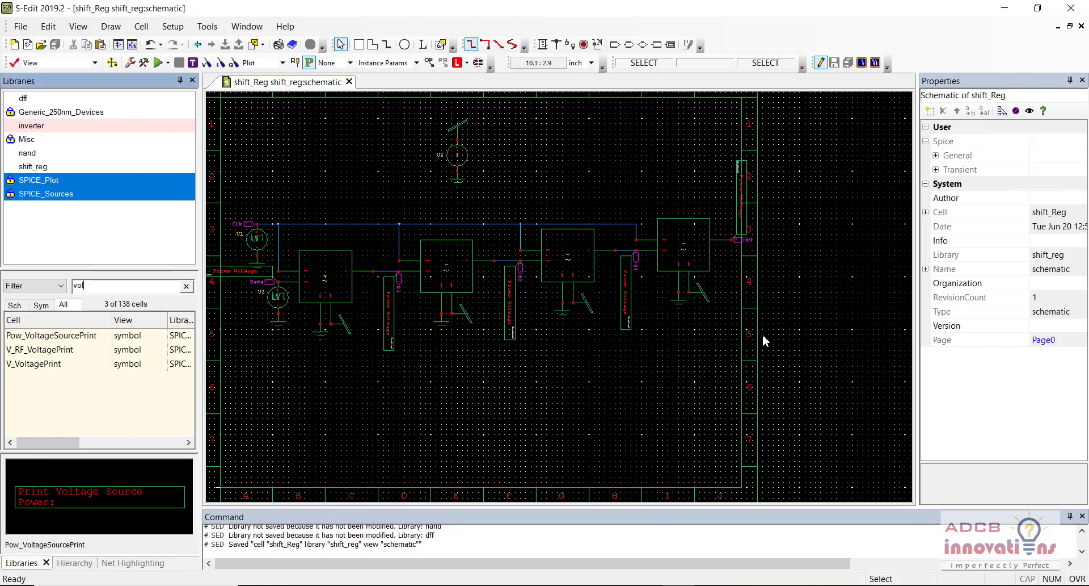
pyautogui.click(57, 141)
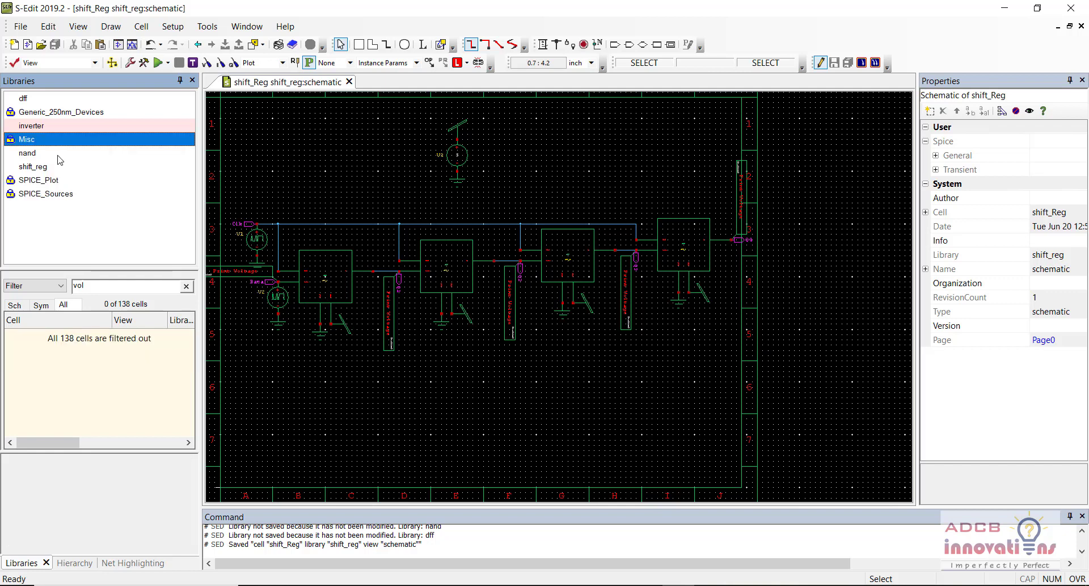
pyautogui.click(61, 154)
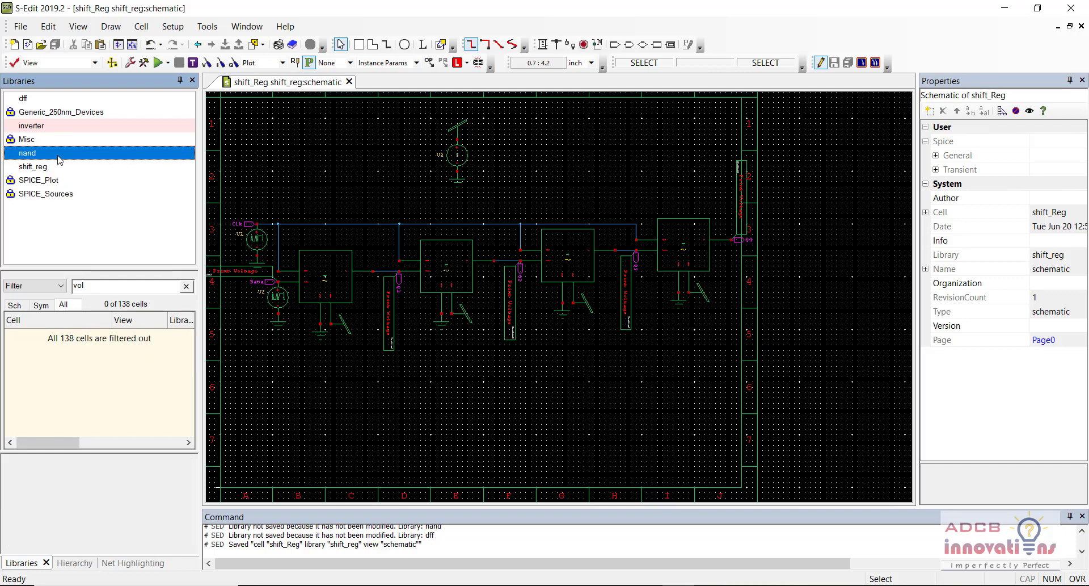
pyautogui.click(61, 167)
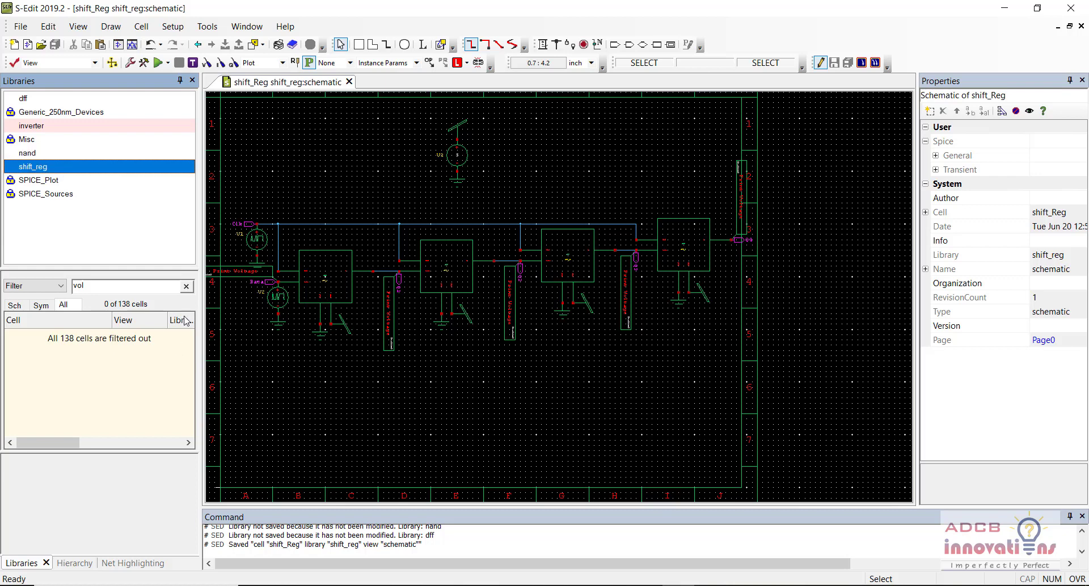
pyautogui.click(190, 287)
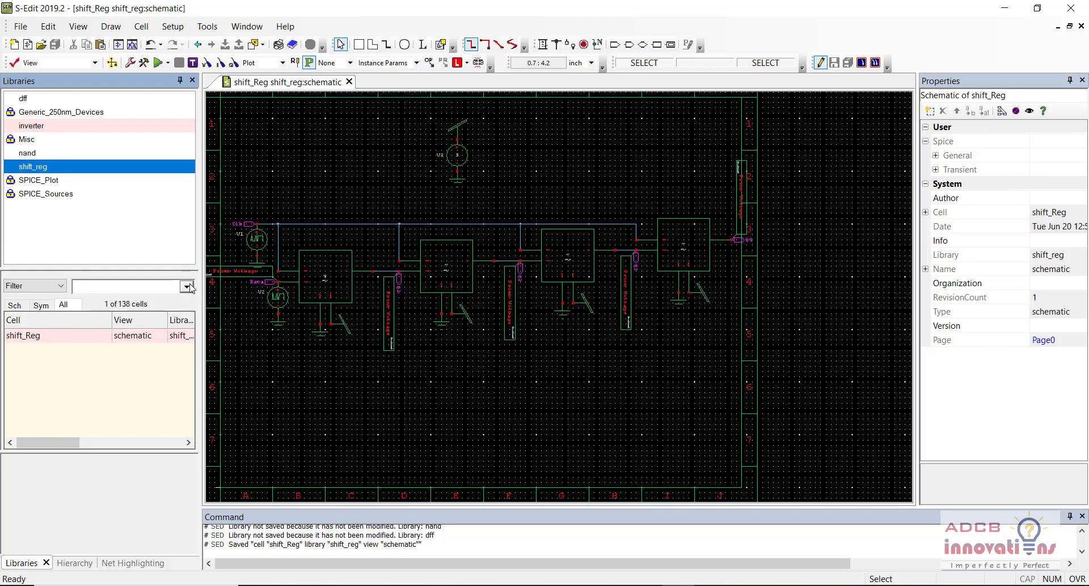
pyautogui.click(136, 153)
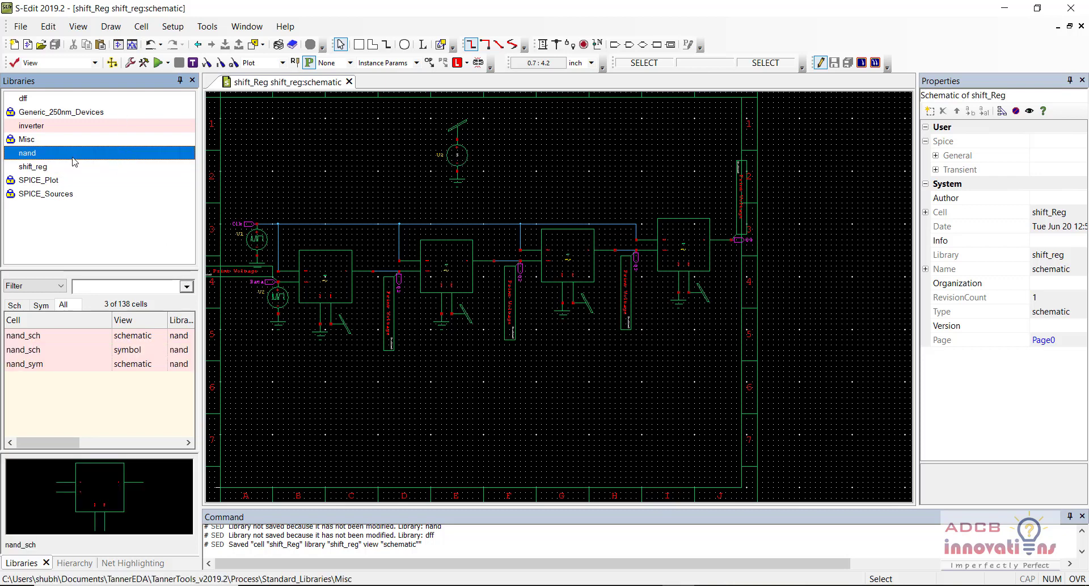
pyautogui.click(39, 99)
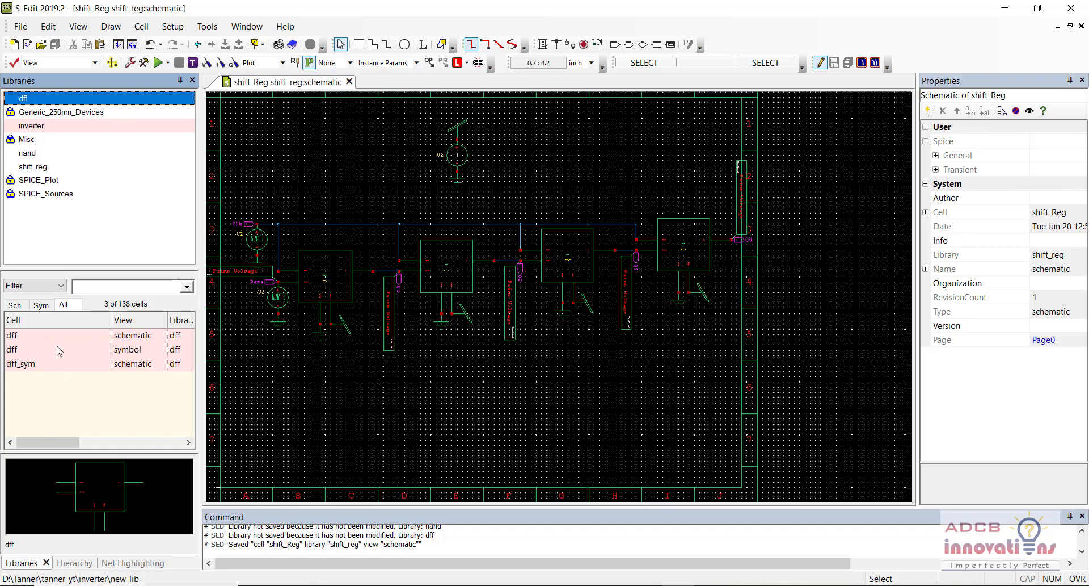
pyautogui.click(373, 482)
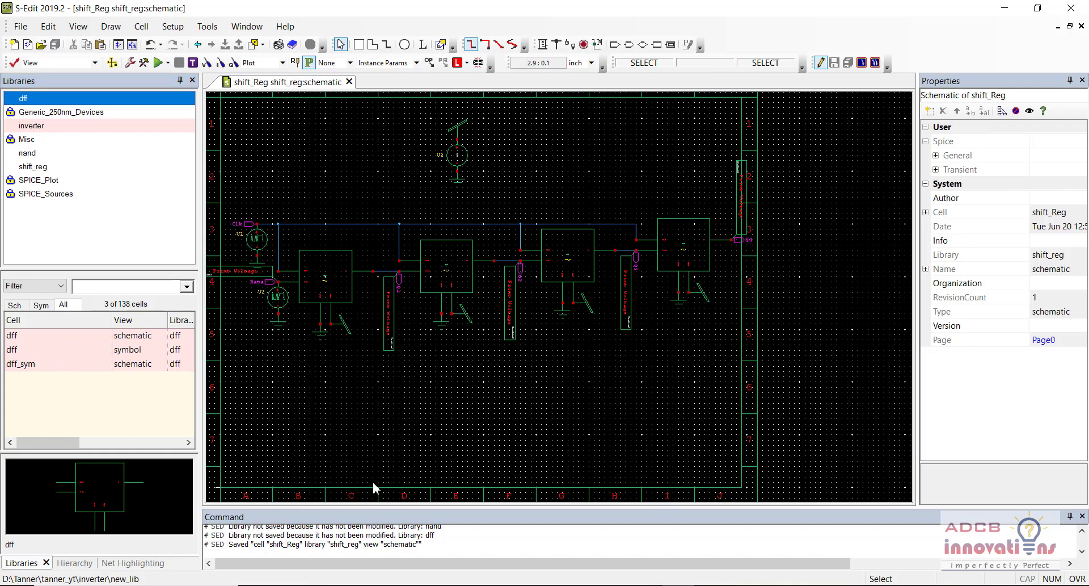